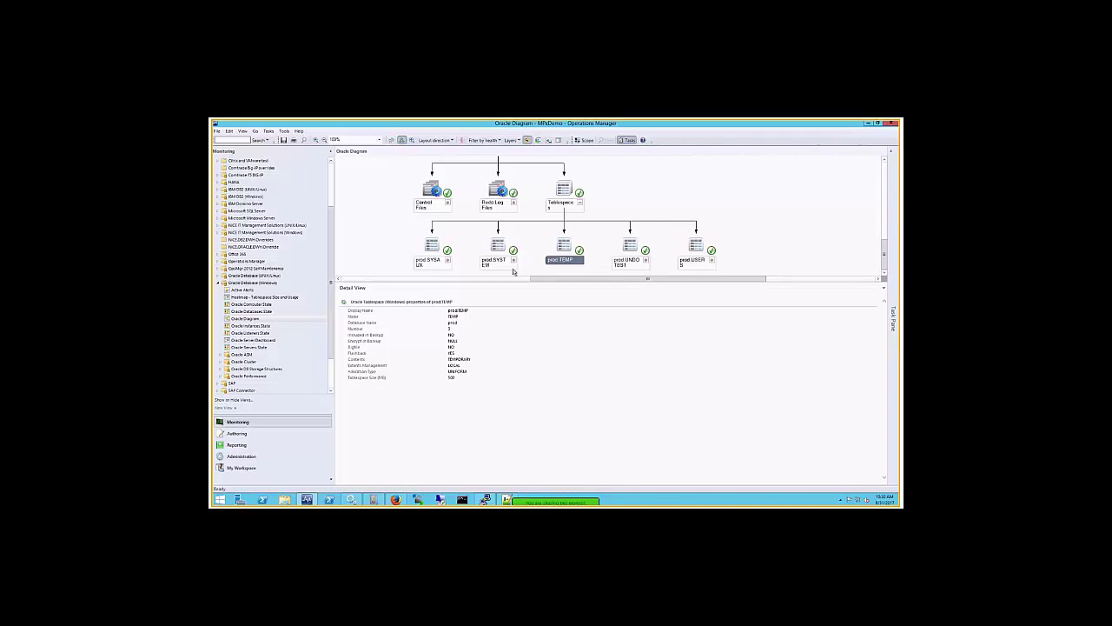
Step: Inspect the properties of the prod UNDOTBS1 and USERS tablespaces in the Oracle Diagram
{"action": "left_click", "coordinate": [641, 254]}
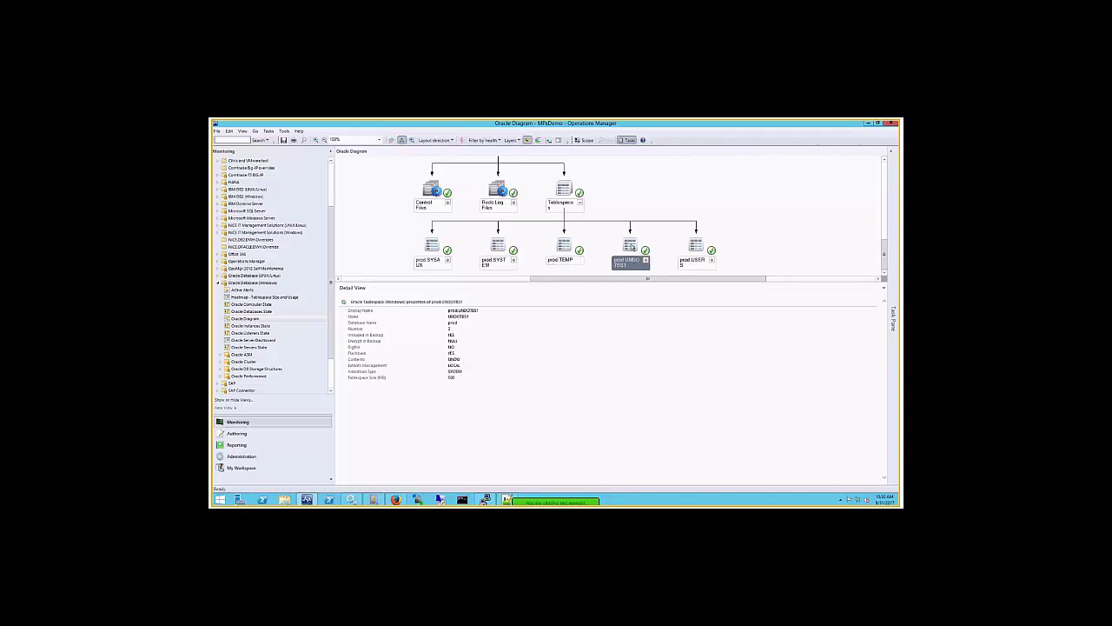
{"action": "key", "text": "Right"}
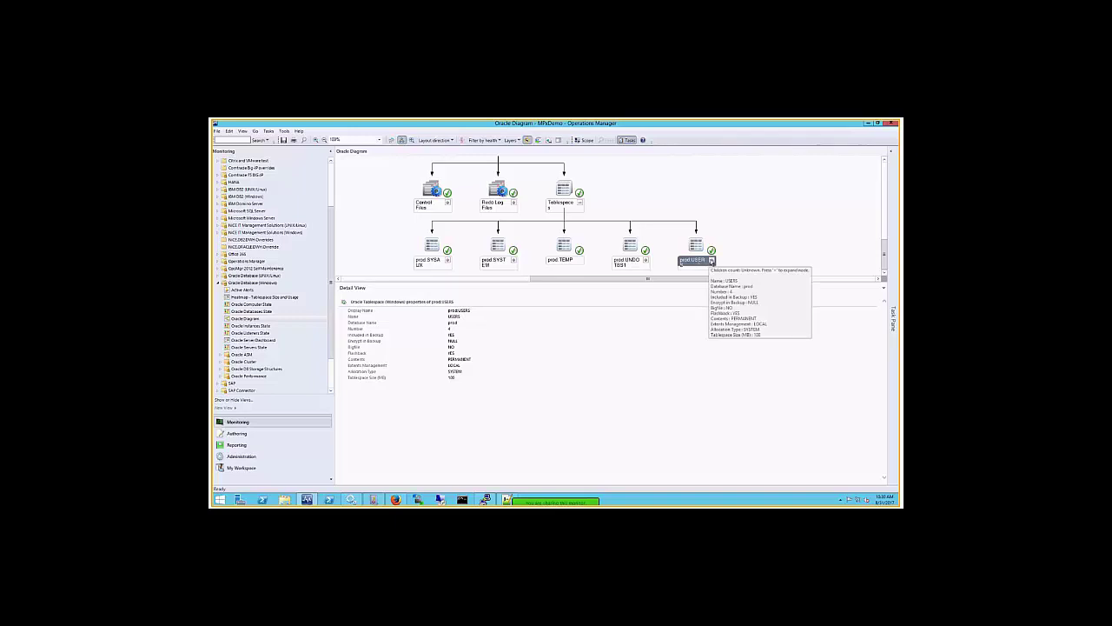
{"action": "mouse_move", "coordinate": [884, 259]}
{"action": "left_mouse_down"}
{"action": "mouse_move", "coordinate": [886, 248]}
{"action": "mouse_move", "coordinate": [884, 268]}
{"action": "left_mouse_up"}
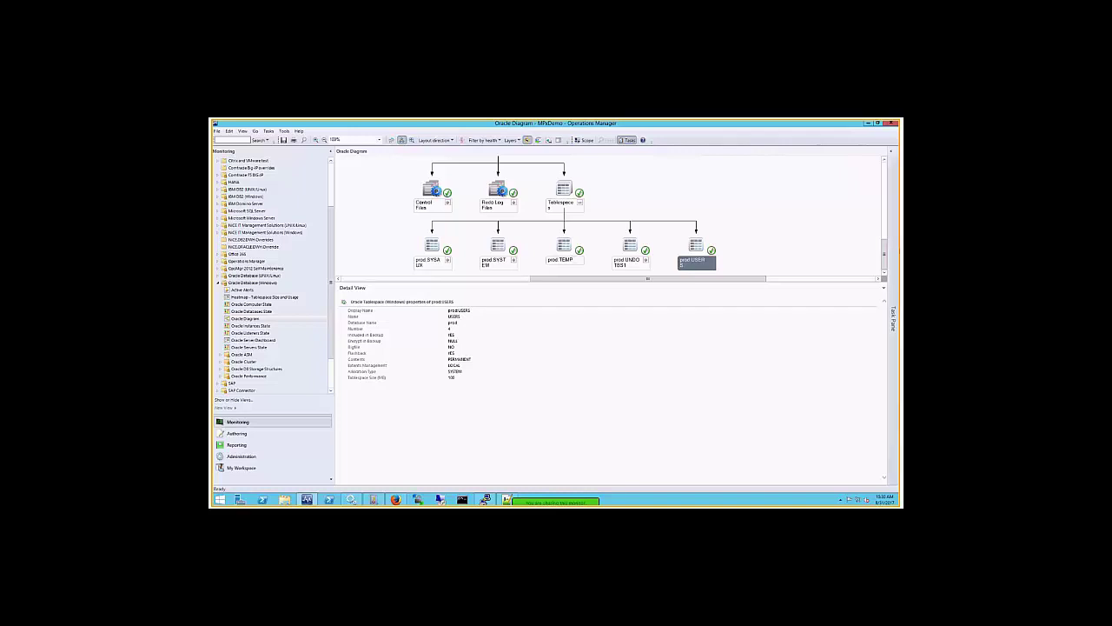
{"action": "scroll", "coordinate": [884, 259], "scroll_direction": "up", "scroll_amount": 2}
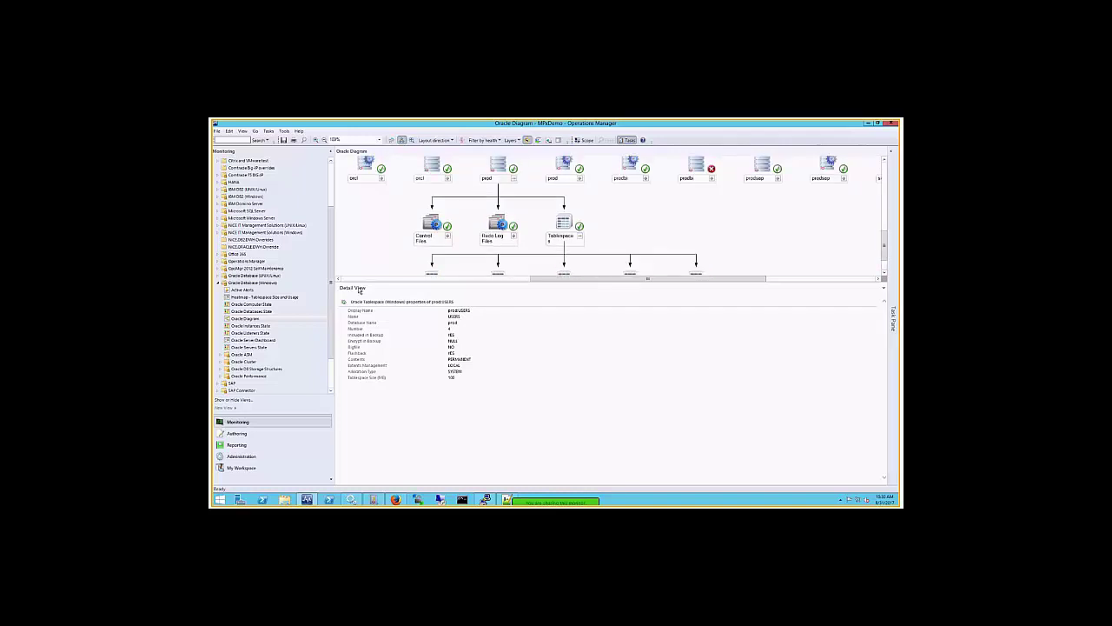
Step: Add the Extents Management column to the Oracle Tablespaces State view under Oracle DB Storage Structures and look through the tablespace list
{"action": "left_click", "coordinate": [220, 369]}
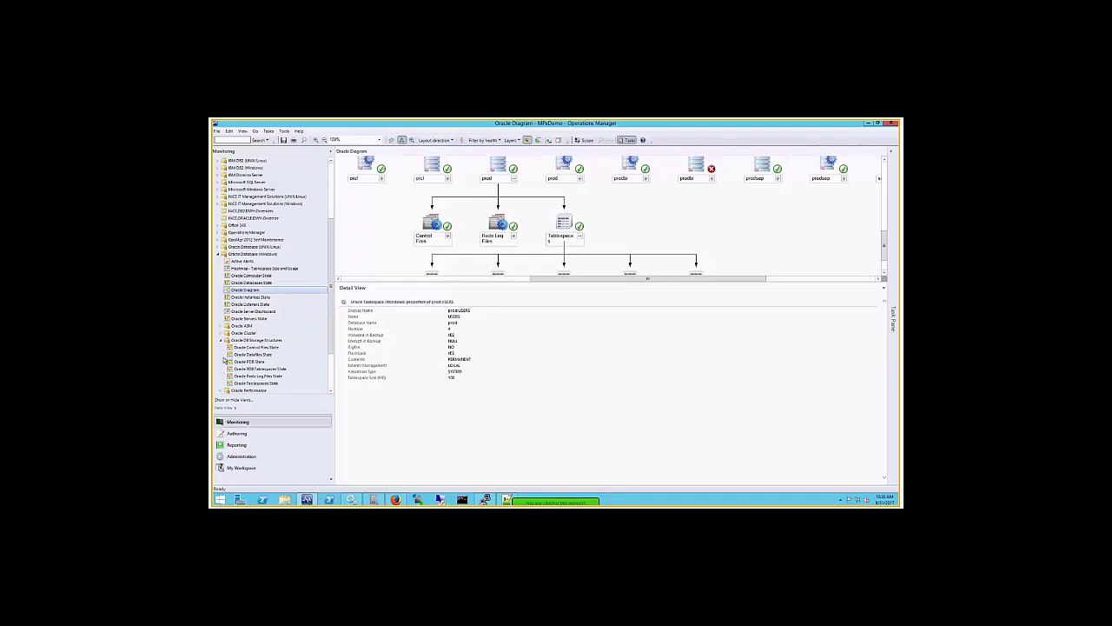
{"action": "left_click", "coordinate": [254, 384]}
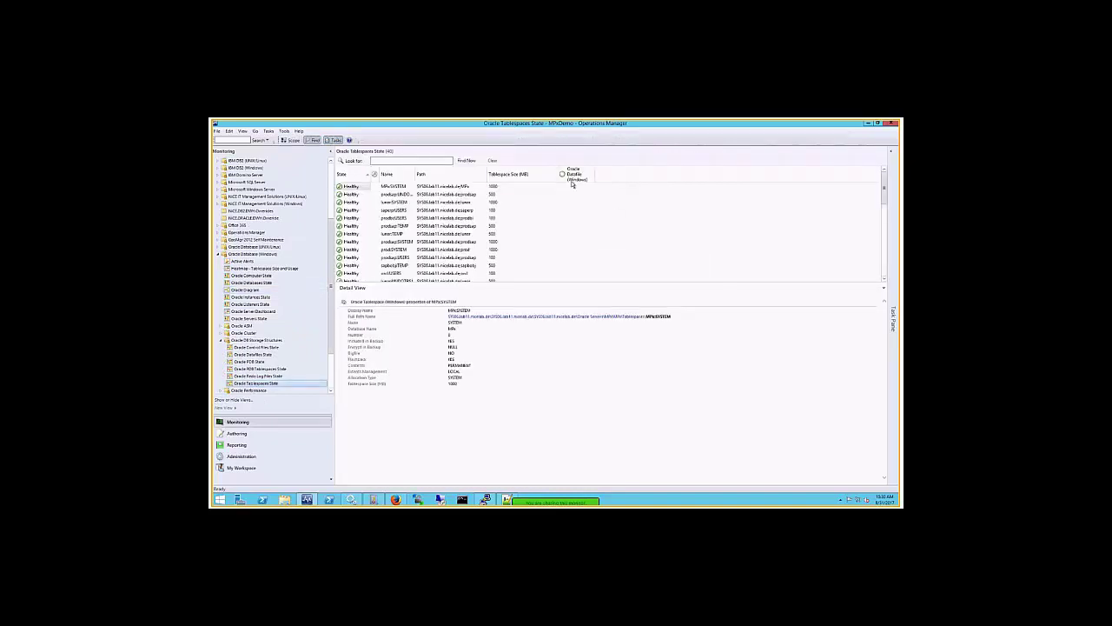
{"action": "right_click", "coordinate": [616, 176]}
{"action": "left_click", "coordinate": [635, 210]}
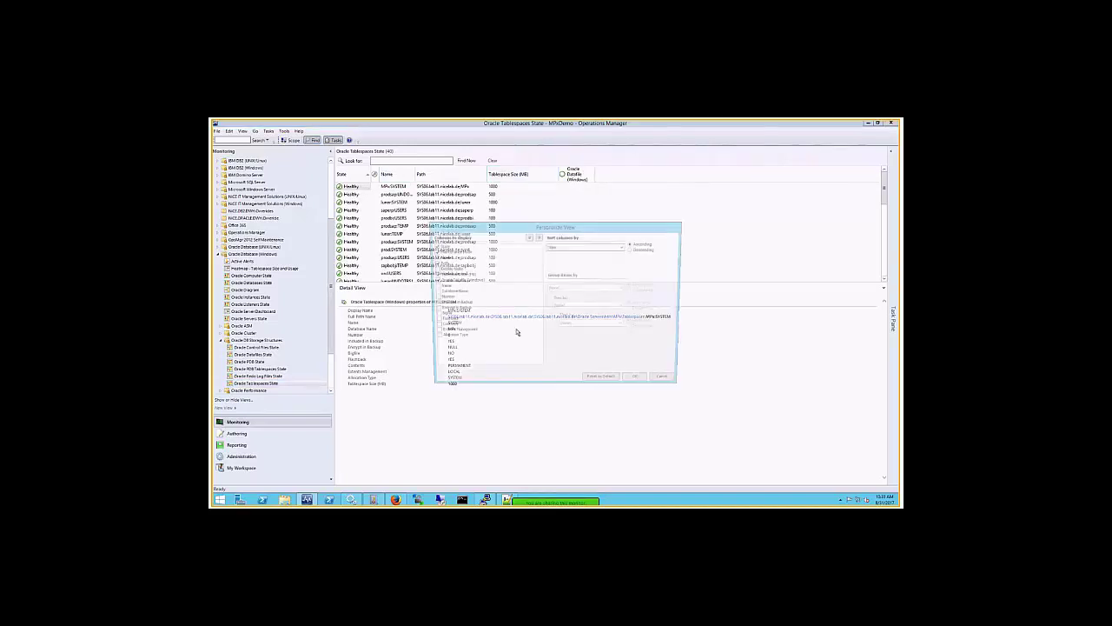
{"action": "left_click", "coordinate": [434, 326]}
{"action": "left_click", "coordinate": [433, 327]}
{"action": "left_click", "coordinate": [642, 383]}
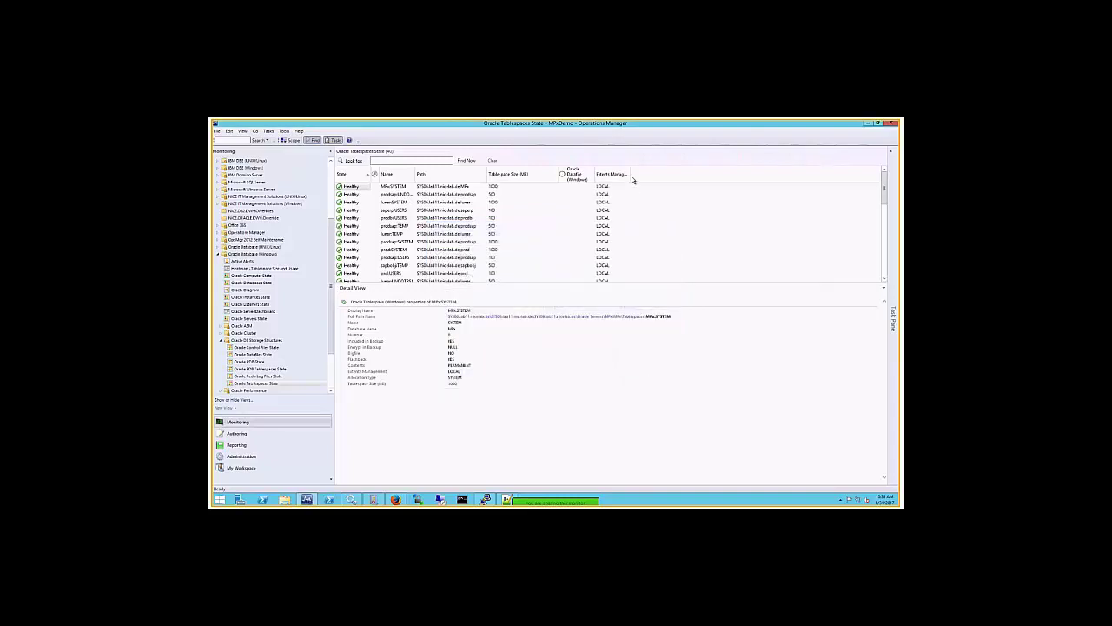
{"action": "scroll", "coordinate": [676, 217], "scroll_direction": "down", "scroll_amount": 10}
{"action": "scroll", "coordinate": [618, 235], "scroll_direction": "up", "scroll_amount": 10}
Step: Open the Health Explorer for the prodsap server from the Oracle Servers State view
{"action": "left_click", "coordinate": [257, 298]}
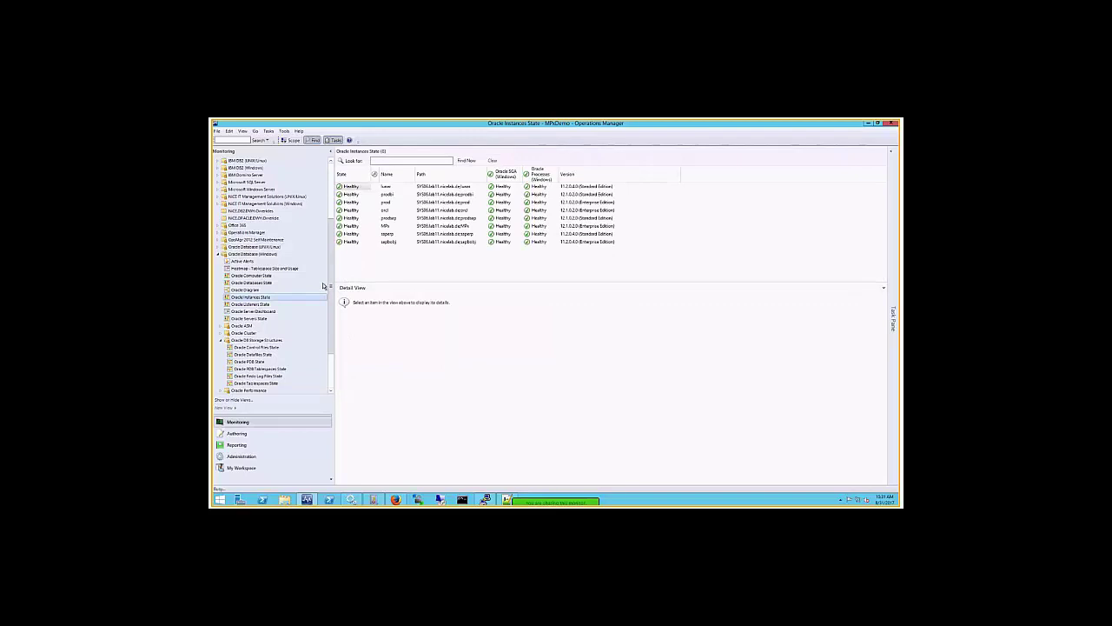
{"action": "left_click", "coordinate": [252, 318]}
{"action": "left_click", "coordinate": [351, 187]}
{"action": "right_click", "coordinate": [352, 188]}
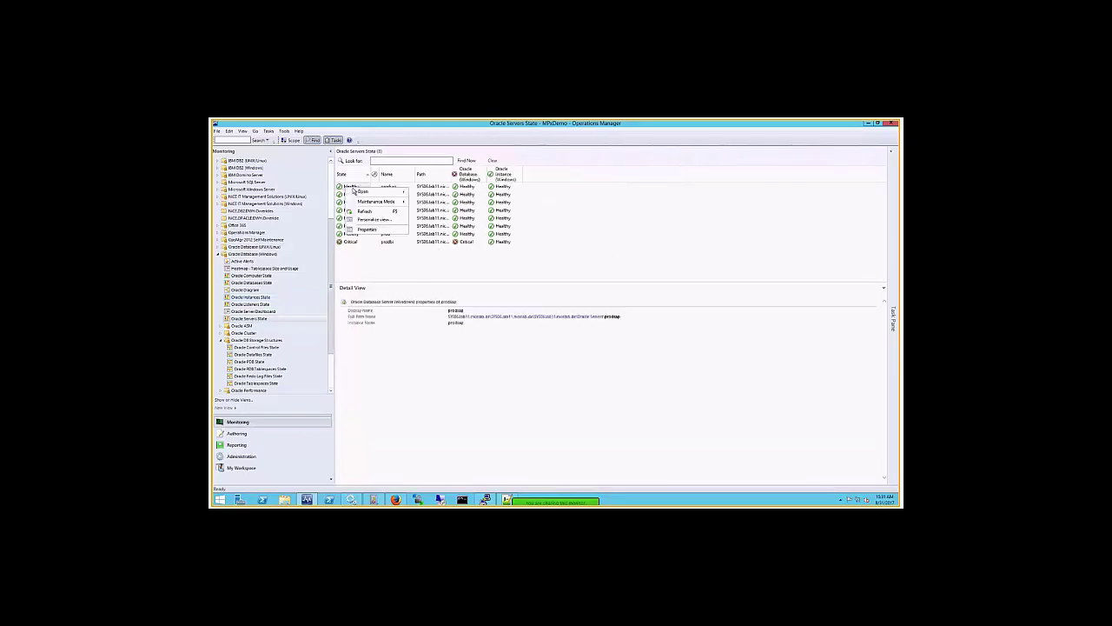
{"action": "mouse_move", "coordinate": [359, 192]}
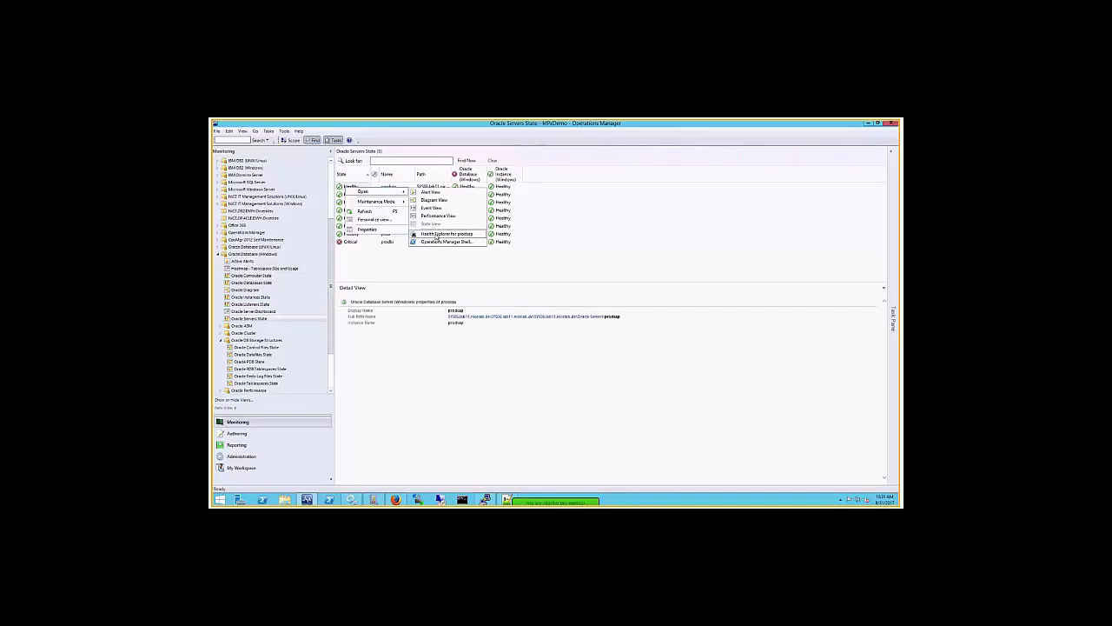
{"action": "left_click", "coordinate": [437, 234]}
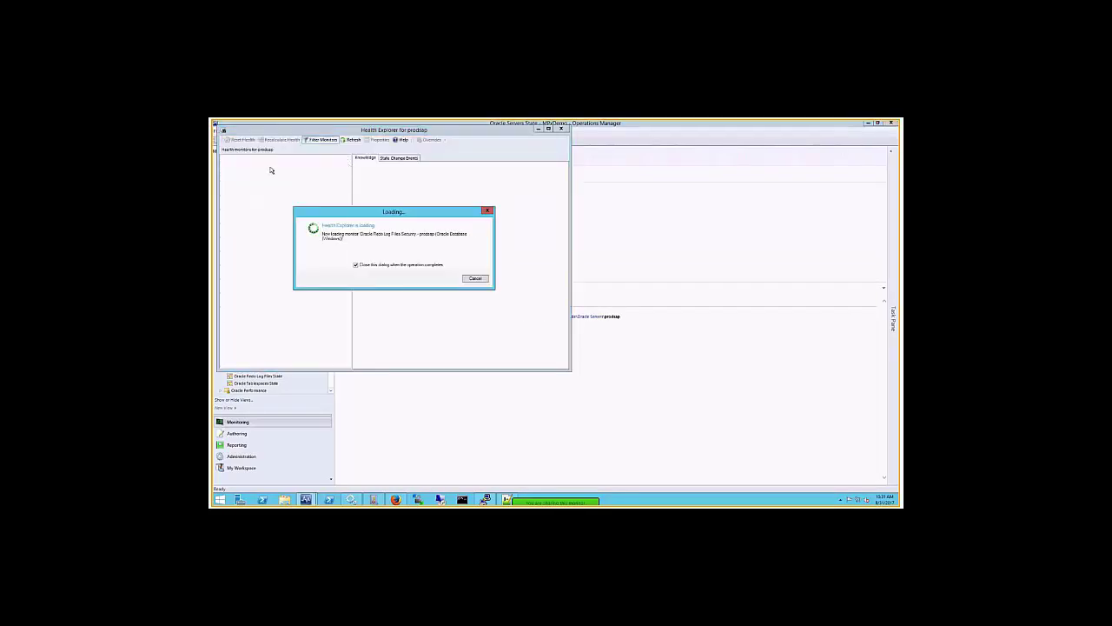
Step: Expand prodsap's Availability branch to show the Oracle Database Availability monitors, and widen the monitor tree
{"action": "left_click", "coordinate": [227, 169]}
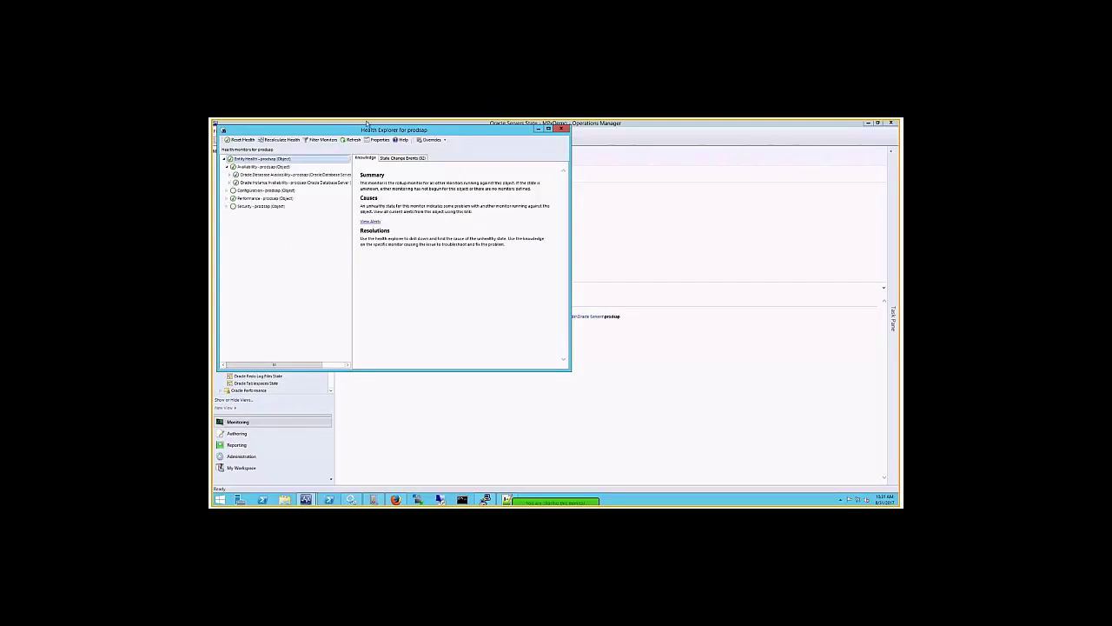
{"action": "left_click_drag", "start_coordinate": [366, 123], "coordinate": [455, 145]}
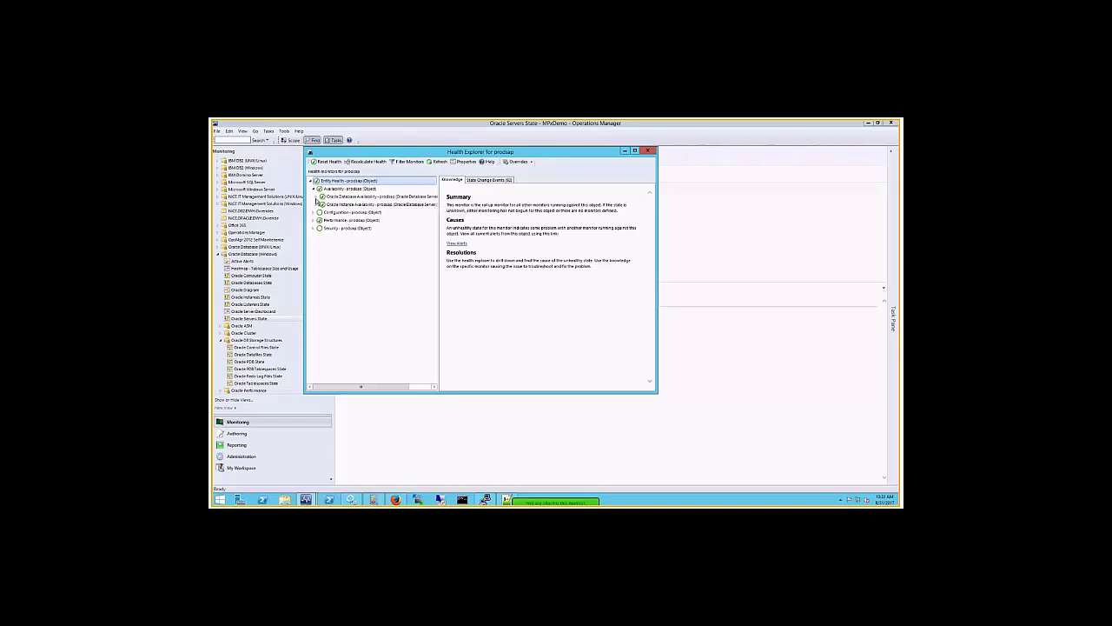
{"action": "left_click", "coordinate": [316, 198]}
{"action": "left_click", "coordinate": [318, 205]}
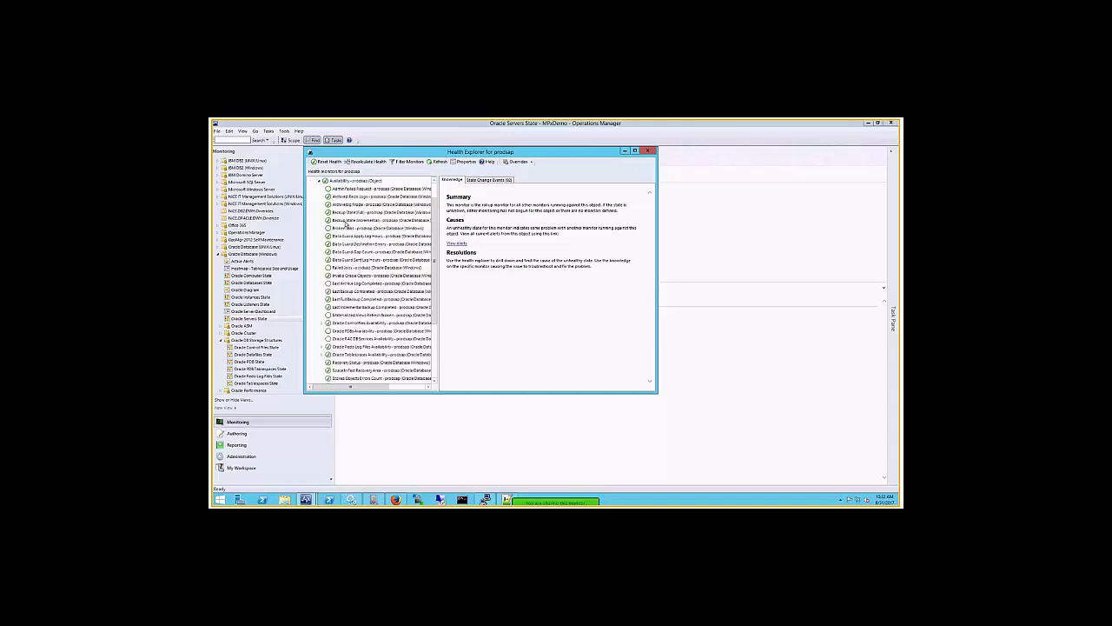
{"action": "left_click_drag", "start_coordinate": [438, 211], "coordinate": [493, 212]}
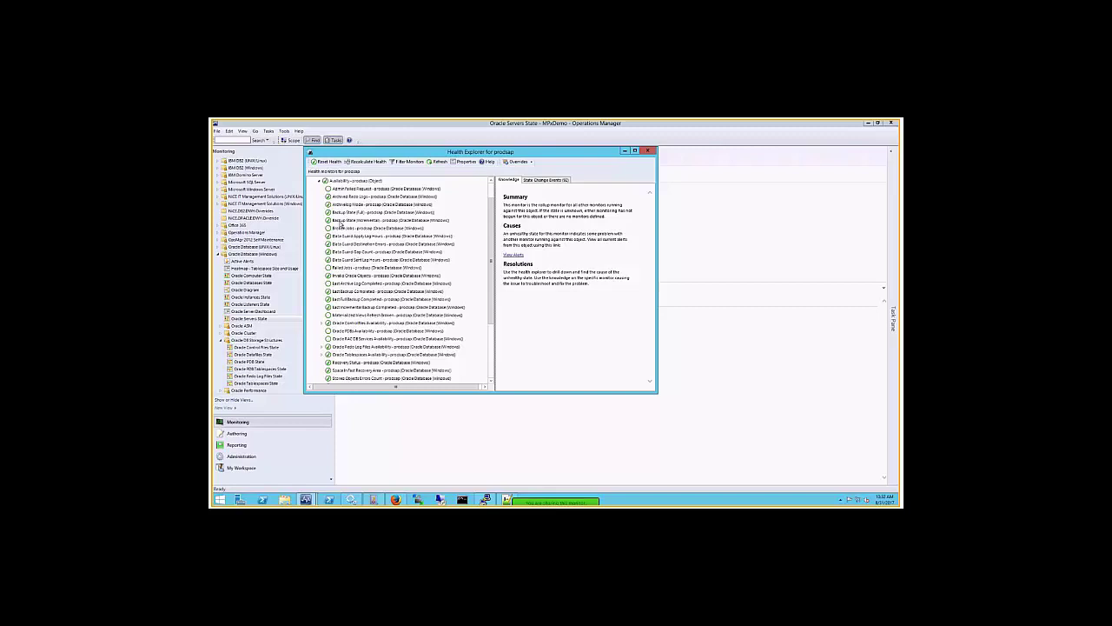
Step: Review the knowledge for the full and incremental Backup State, Last Backup Completed, Last Incremental Backup Completed and Data Guard Apply Lag Hours monitors
{"action": "left_click", "coordinate": [341, 212]}
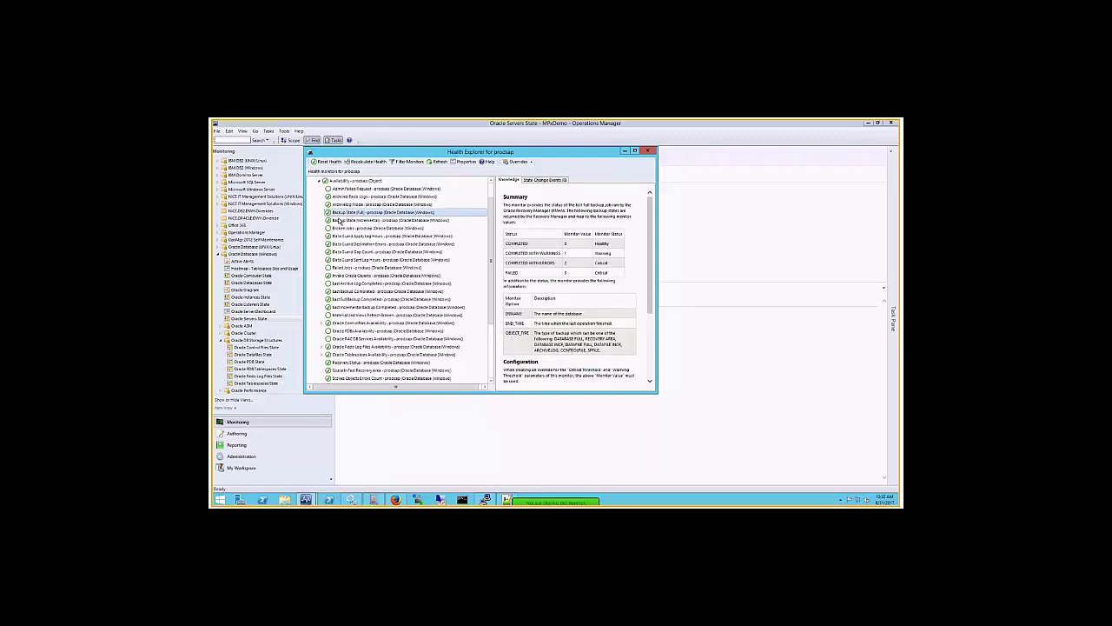
{"action": "left_click", "coordinate": [341, 221]}
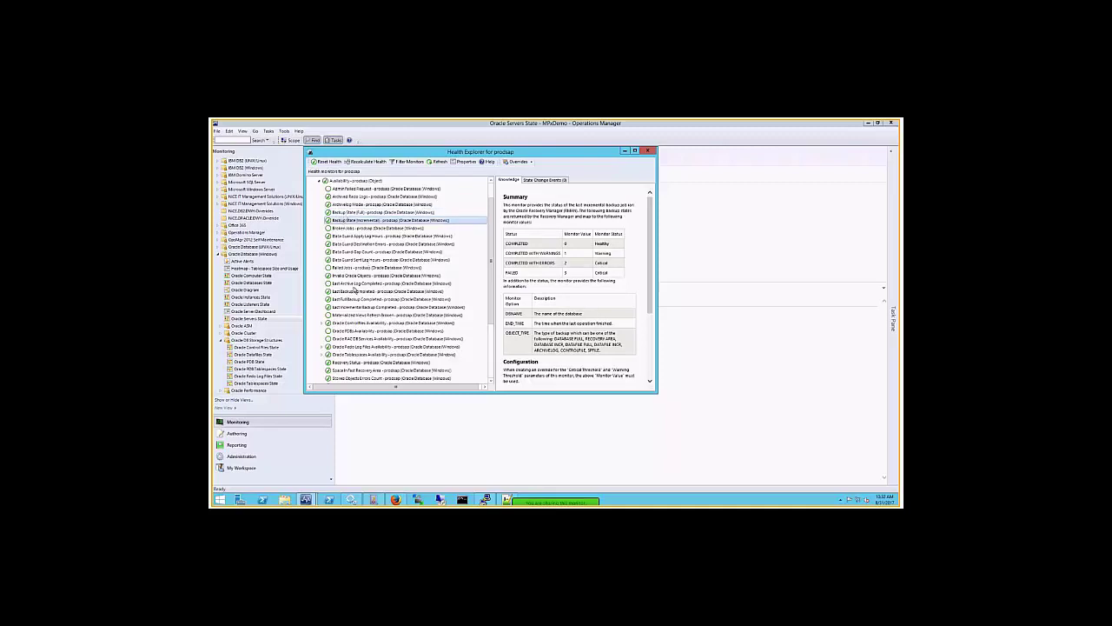
{"action": "left_click", "coordinate": [348, 292]}
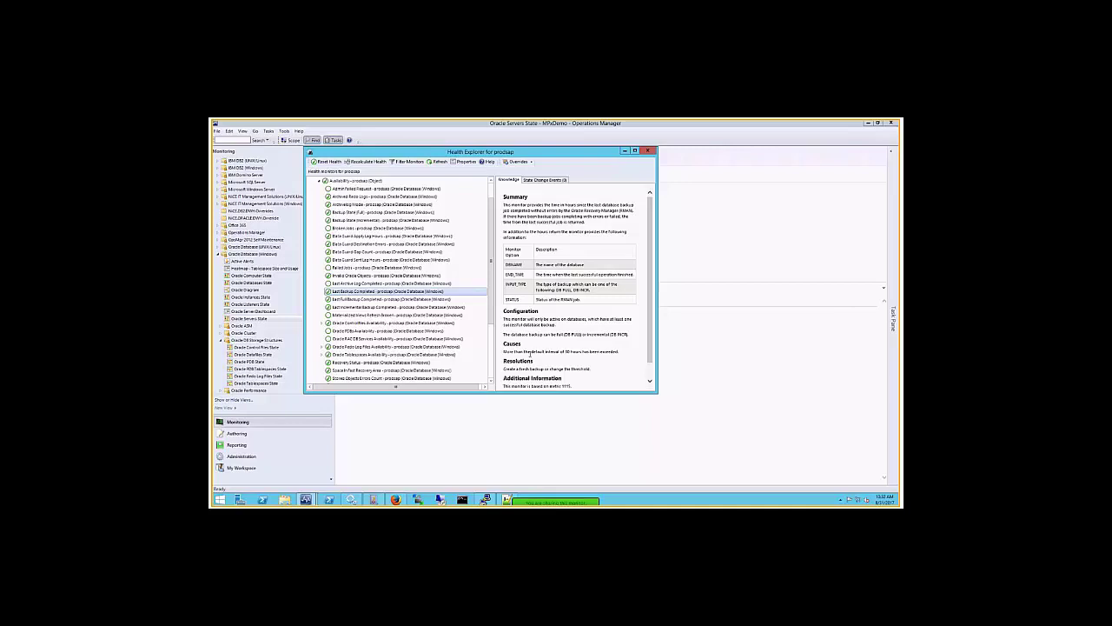
{"action": "left_click_drag", "start_coordinate": [565, 352], "coordinate": [583, 352]}
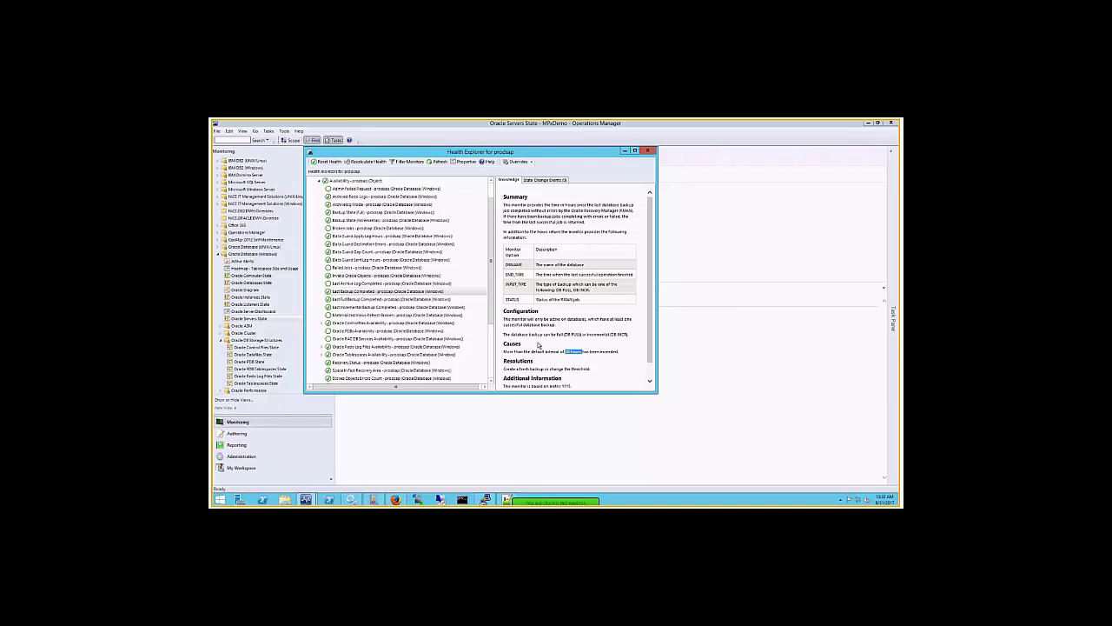
{"action": "left_click", "coordinate": [388, 308]}
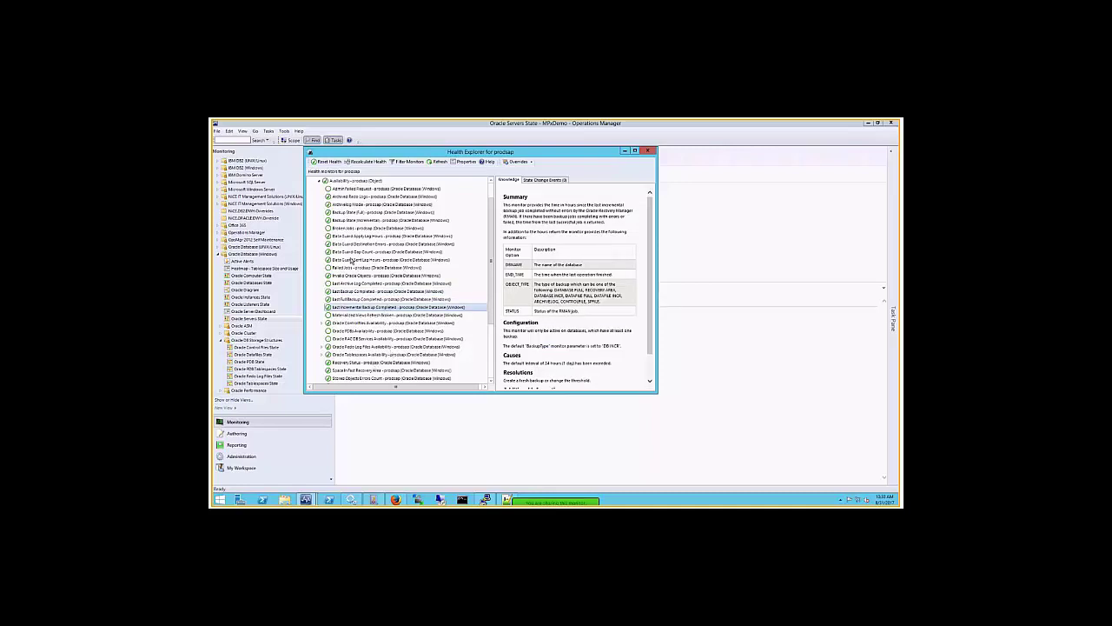
{"action": "left_click", "coordinate": [351, 237]}
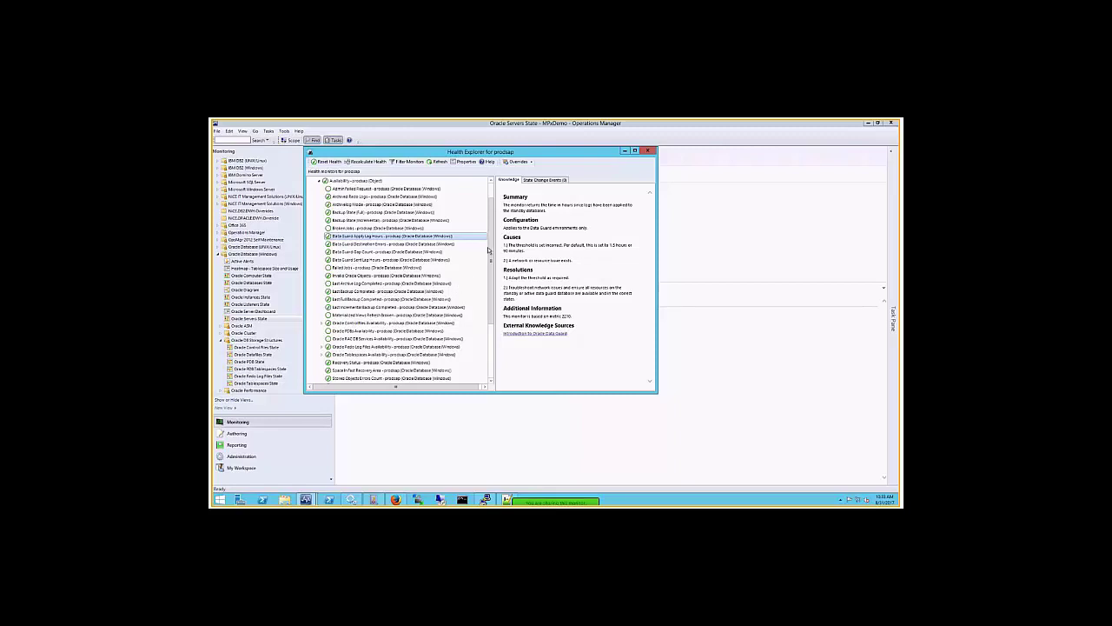
Step: Expand Oracle Tablespaces Availability down to SYSAUX and review the knowledge for its Tablespace Availability Status and Tablespace Free Percent monitors
{"action": "scroll", "coordinate": [486, 260], "scroll_direction": "down", "scroll_amount": 2}
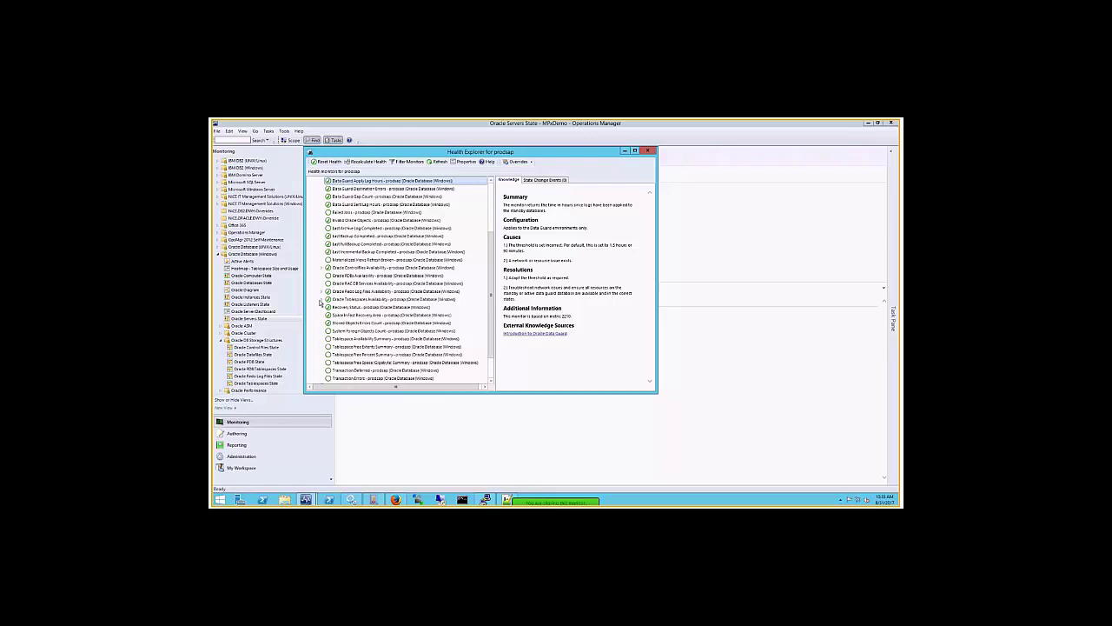
{"action": "left_click", "coordinate": [378, 301]}
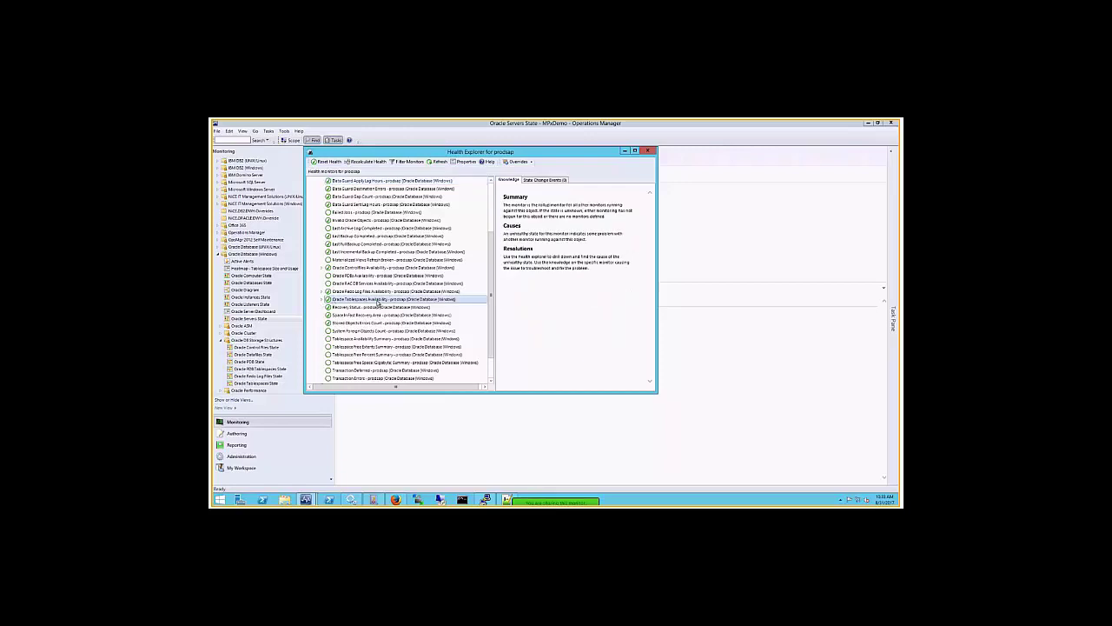
{"action": "left_click", "coordinate": [323, 299]}
{"action": "left_click", "coordinate": [330, 314]}
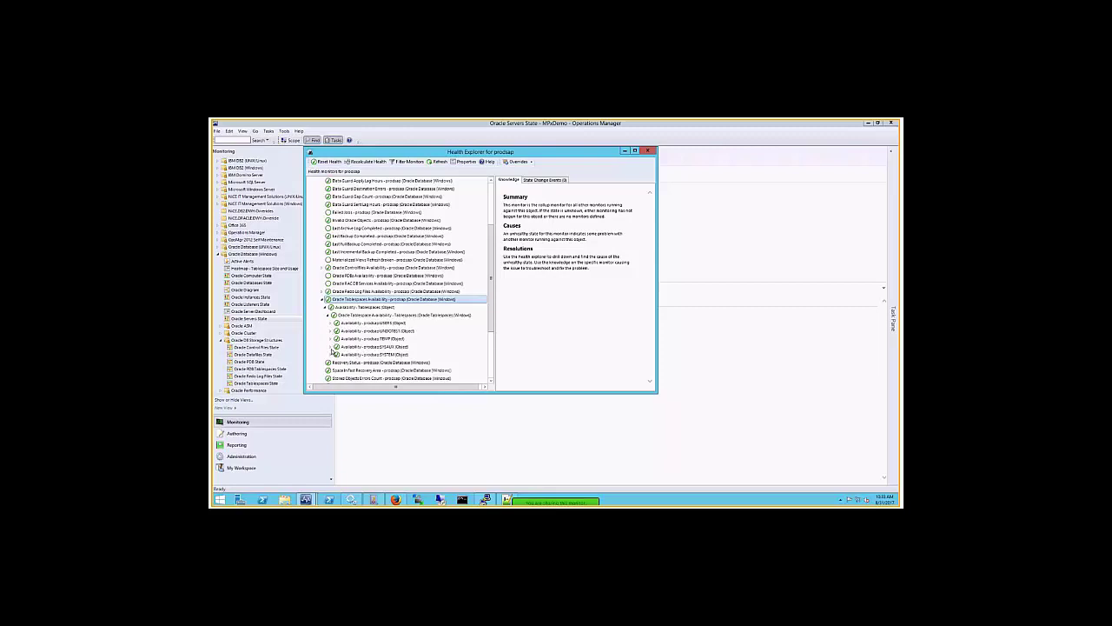
{"action": "left_click", "coordinate": [331, 348]}
{"action": "scroll", "coordinate": [398, 358], "scroll_direction": "down", "scroll_amount": 1}
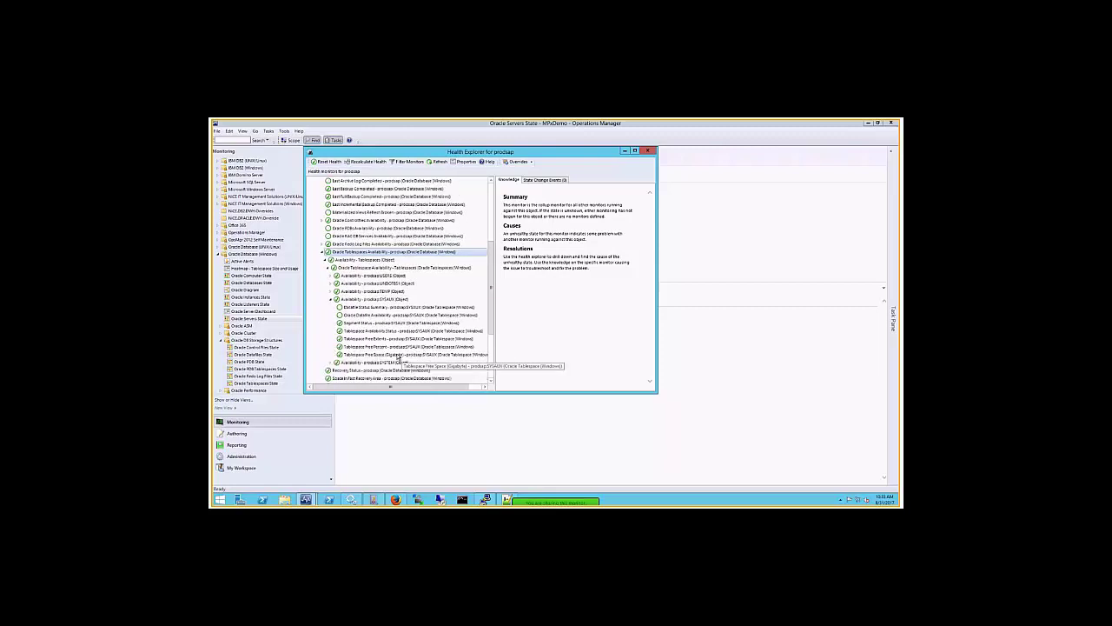
{"action": "left_click", "coordinate": [361, 331]}
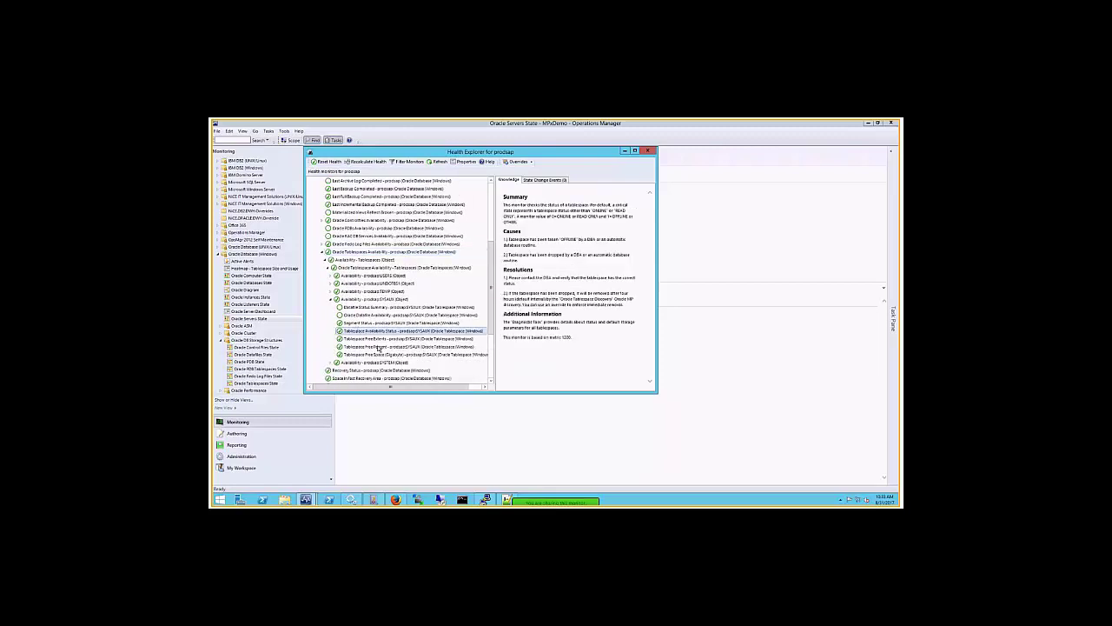
{"action": "left_click", "coordinate": [381, 346]}
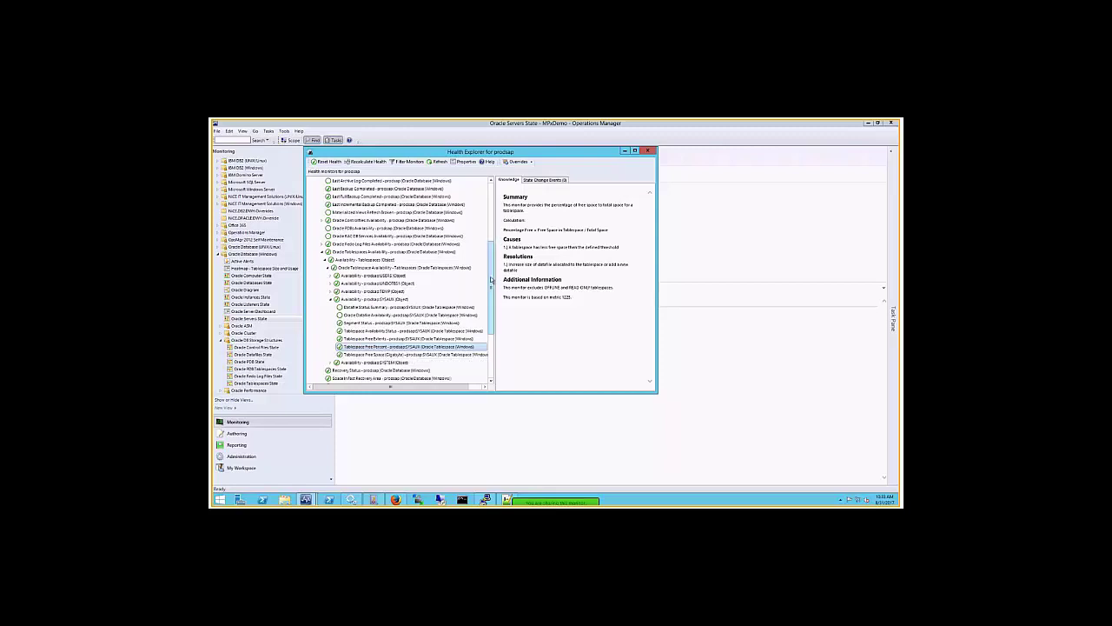
Step: Expand prodsap's Performance branch through Oracle Database and Tablespaces Performance down to the UNDOTBS1 tablespace monitors
{"action": "left_click_drag", "start_coordinate": [491, 279], "coordinate": [489, 301]}
{"action": "left_click_drag", "start_coordinate": [489, 299], "coordinate": [487, 314]}
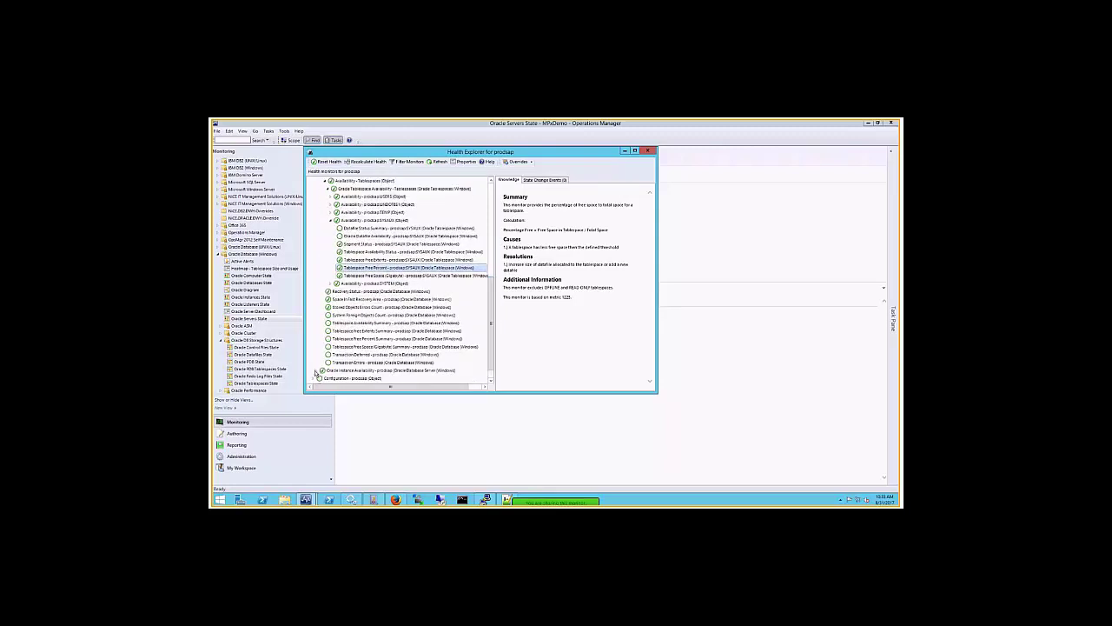
{"action": "left_click_drag", "start_coordinate": [489, 336], "coordinate": [492, 353]}
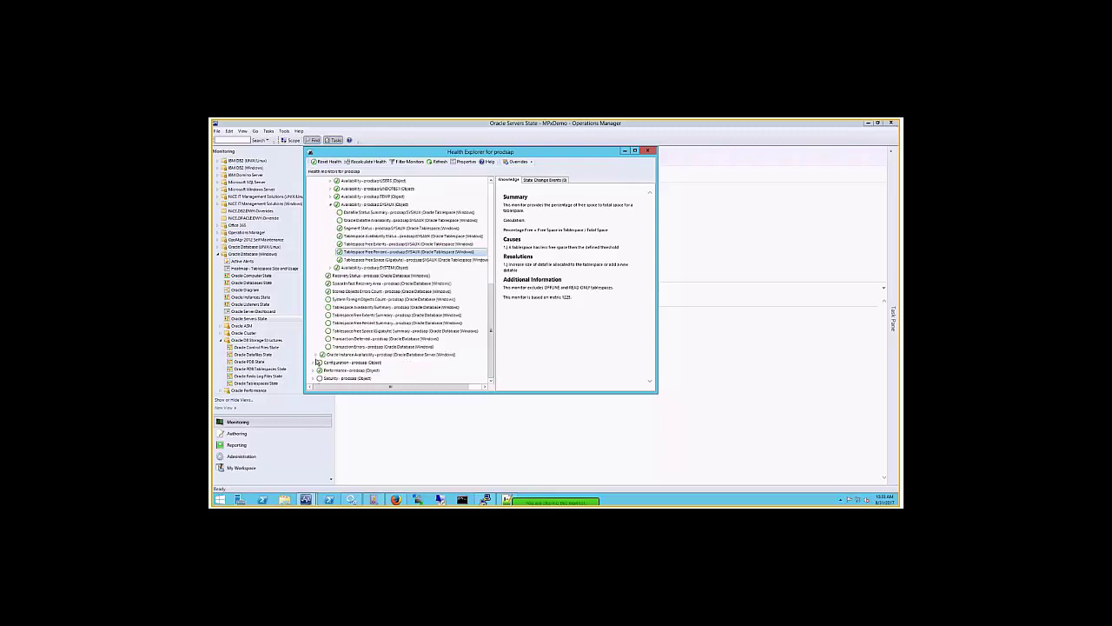
{"action": "left_click", "coordinate": [315, 370]}
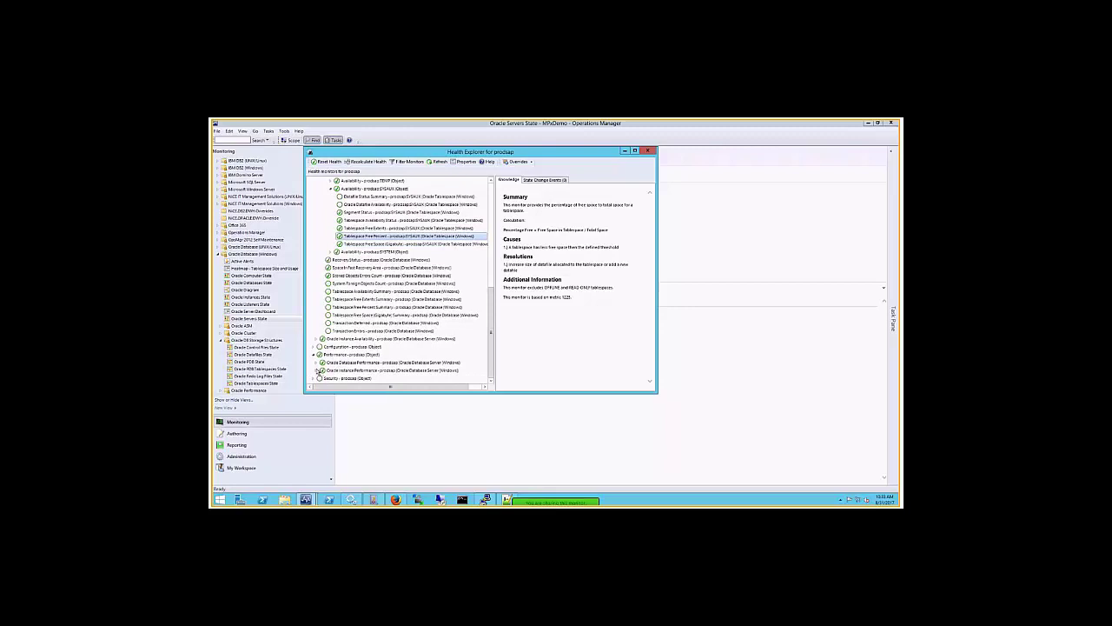
{"action": "left_click", "coordinate": [318, 362]}
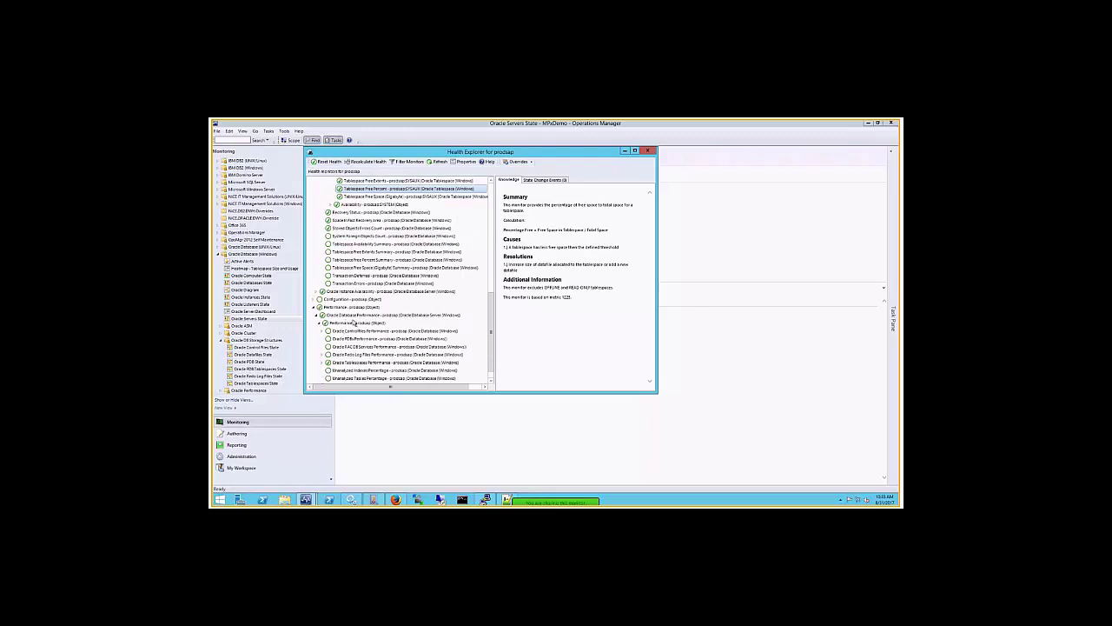
{"action": "left_click", "coordinate": [323, 363]}
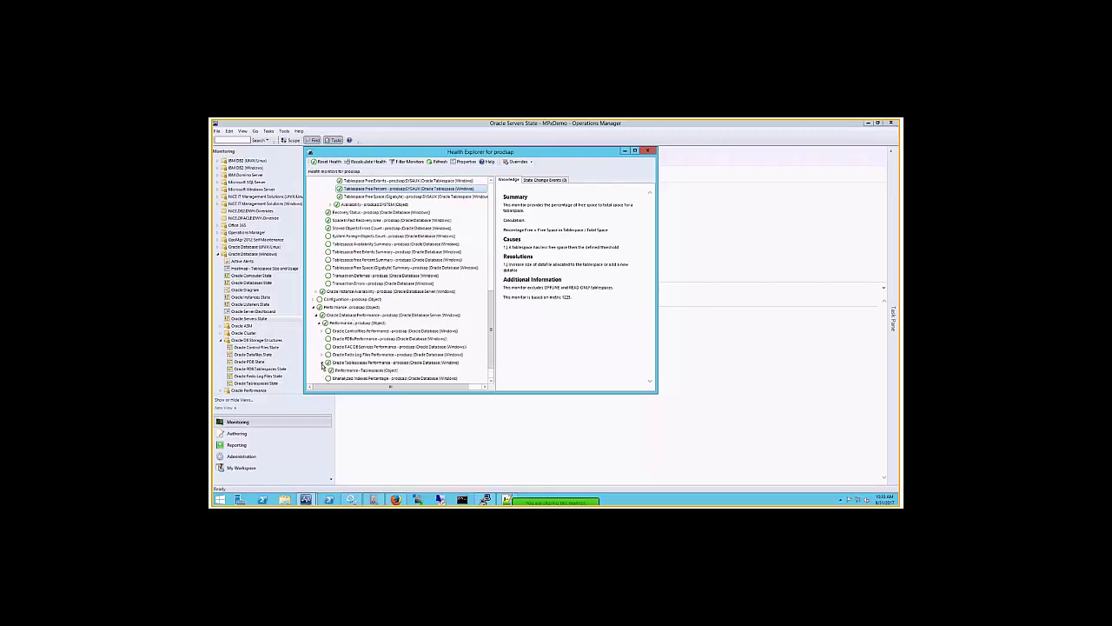
{"action": "left_click", "coordinate": [330, 370]}
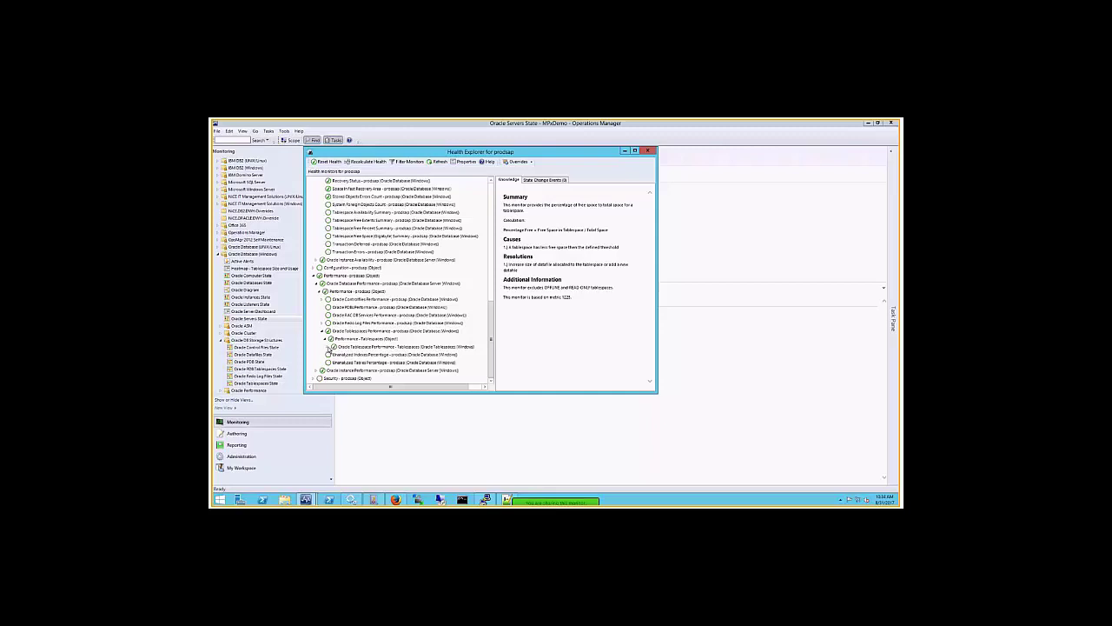
{"action": "left_click", "coordinate": [329, 346]}
{"action": "left_click", "coordinate": [335, 355]}
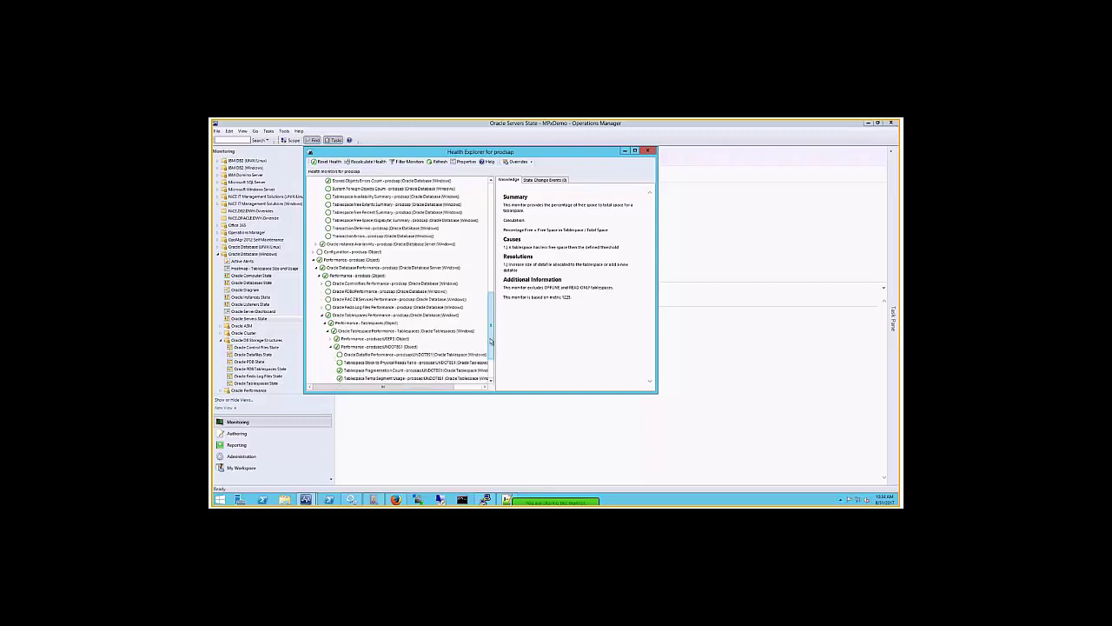
Step: Expand prodsap's Oracle Instance Performance branch to show its Oracle Processes Performance and Oracle SGA Performance monitors
{"action": "scroll", "coordinate": [490, 348], "scroll_direction": "down", "scroll_amount": 1}
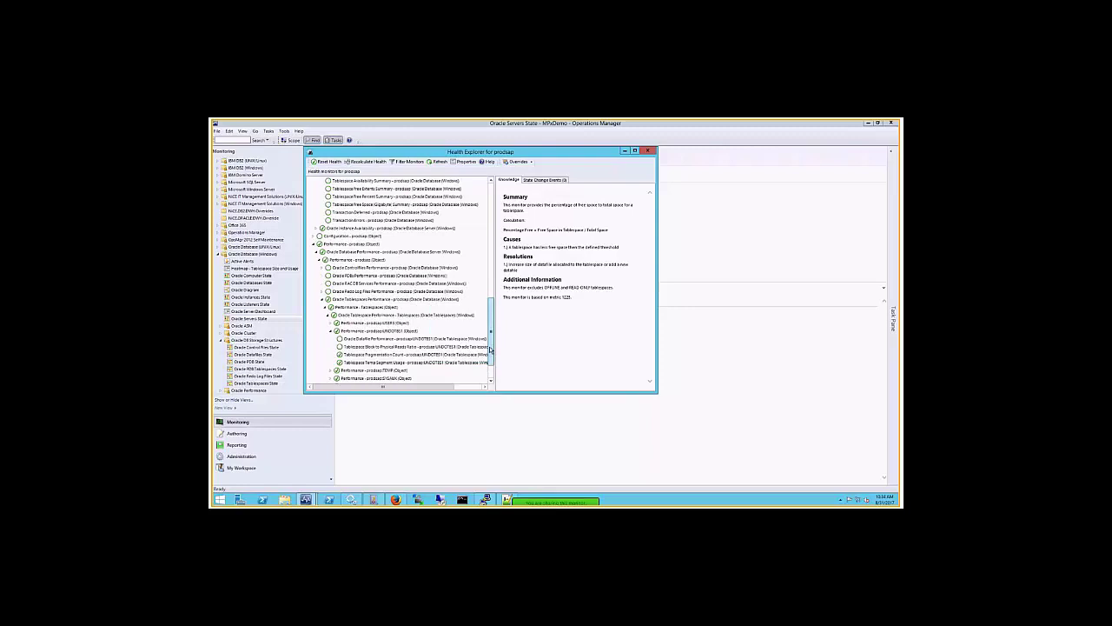
{"action": "scroll", "coordinate": [490, 349], "scroll_direction": "down", "scroll_amount": 2}
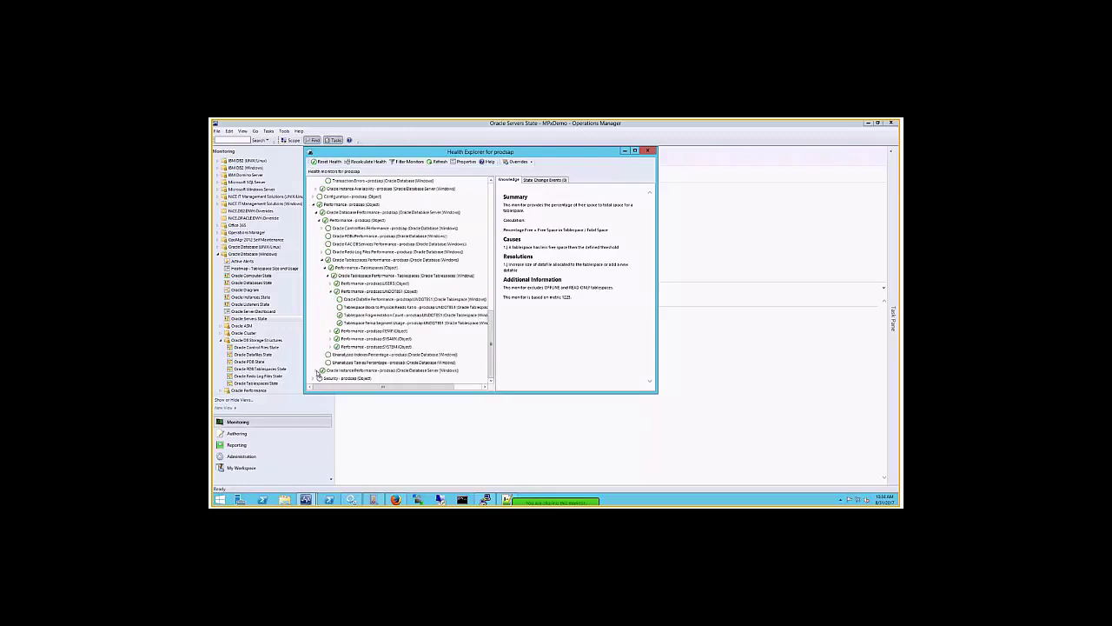
{"action": "left_click", "coordinate": [317, 370]}
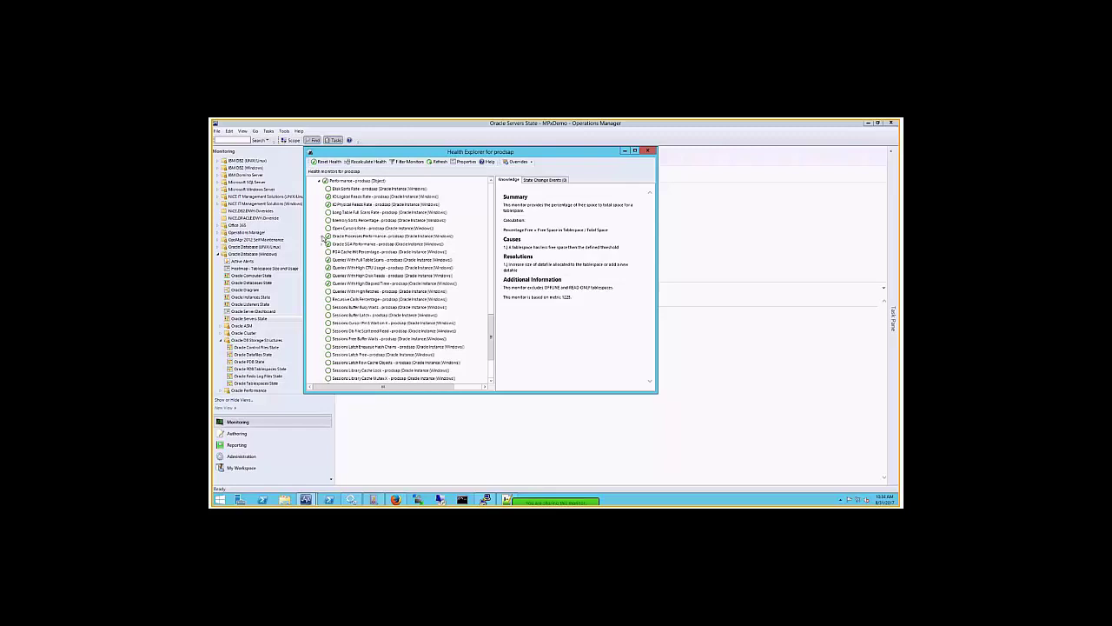
{"action": "left_click", "coordinate": [322, 235]}
{"action": "left_click", "coordinate": [329, 243]}
{"action": "left_click", "coordinate": [322, 259]}
{"action": "left_click", "coordinate": [327, 266]}
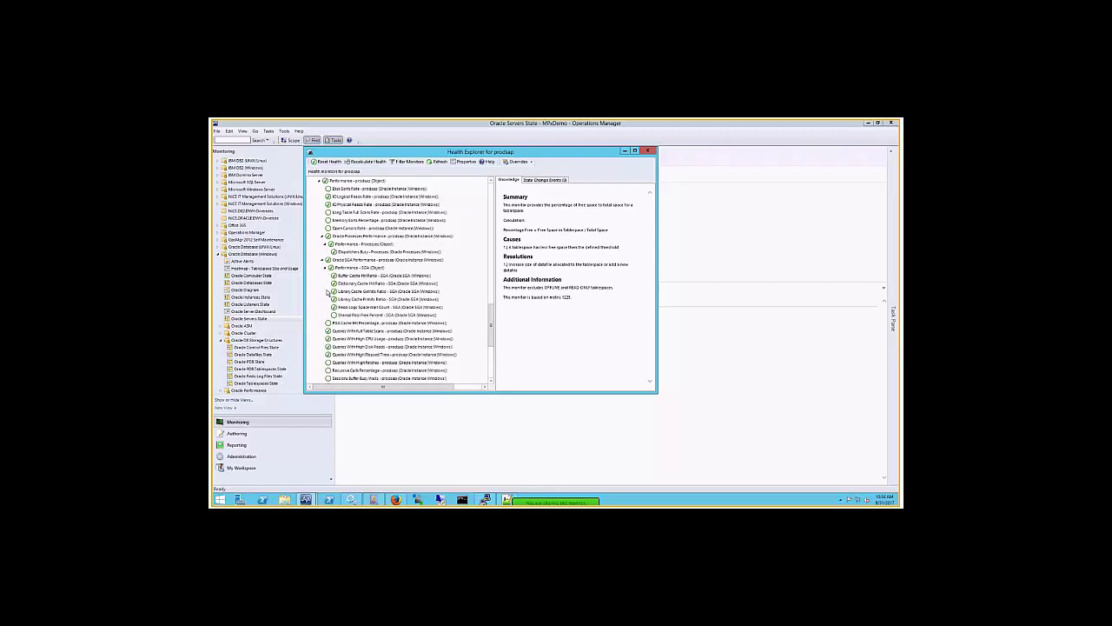
Step: Review the knowledge for the Buffer Cache Hit Ratio and Recursive Calls Percentage monitors
{"action": "left_click", "coordinate": [368, 276]}
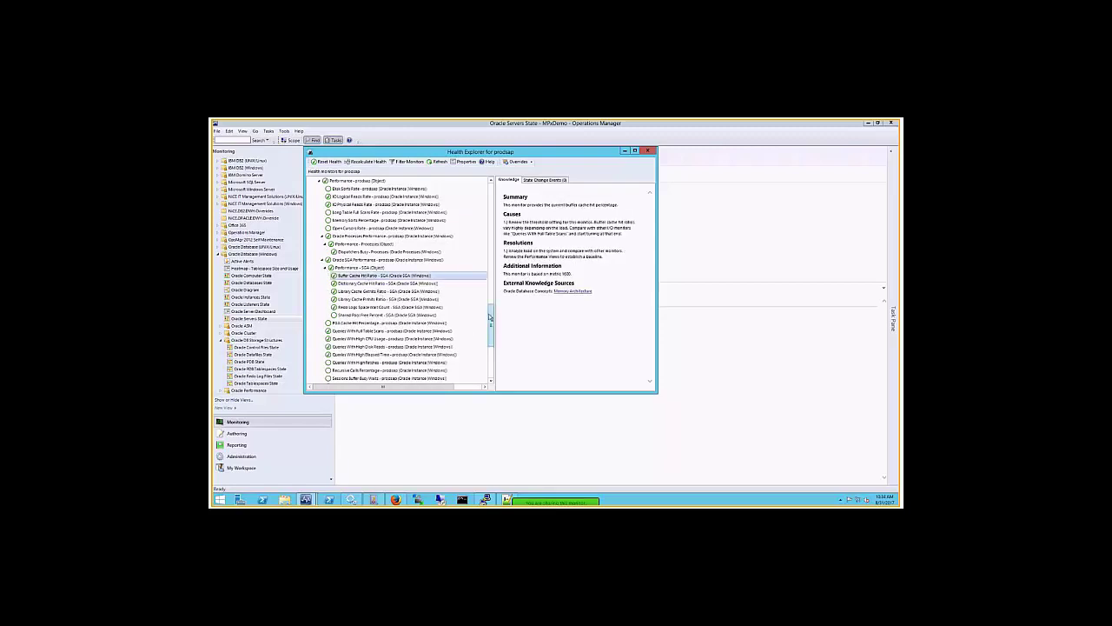
{"action": "scroll", "coordinate": [490, 318], "scroll_direction": "down", "scroll_amount": 6}
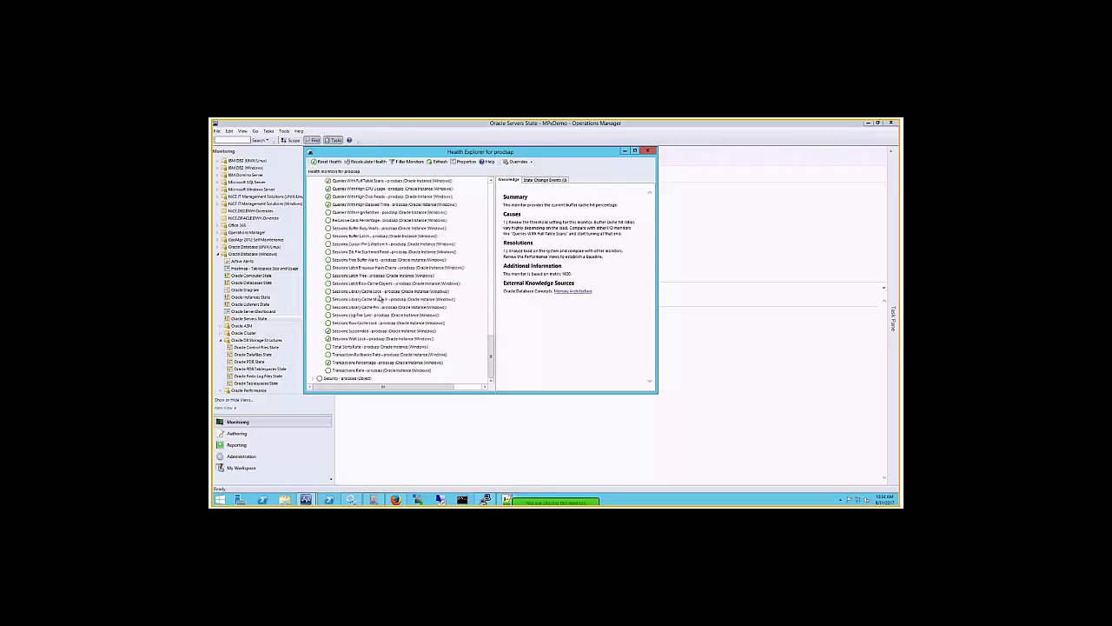
{"action": "left_click", "coordinate": [350, 221]}
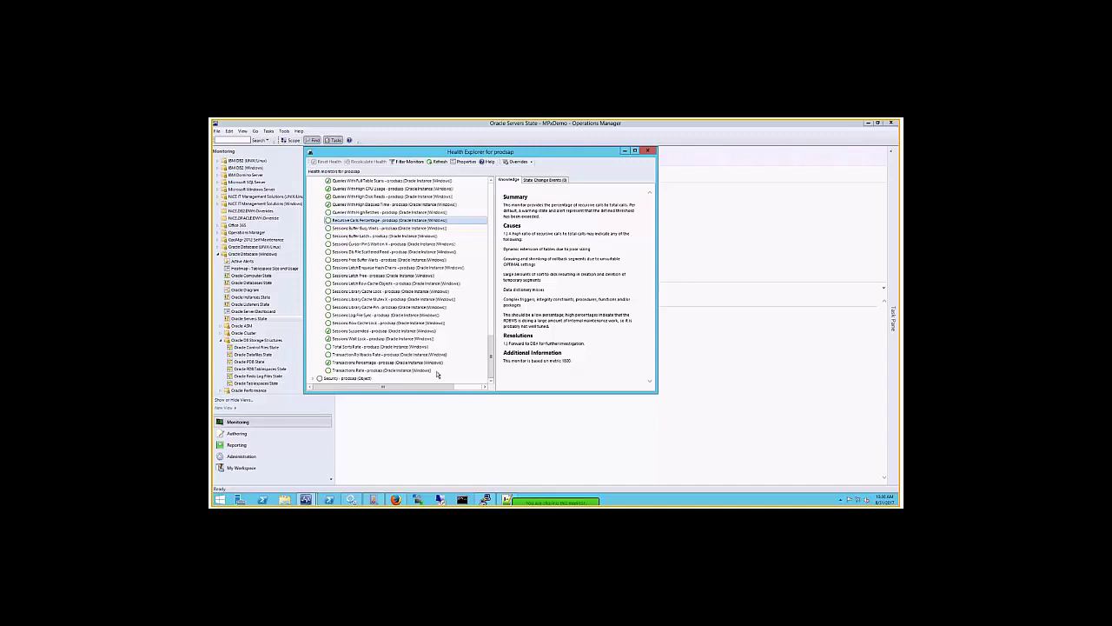
Step: Review the Oracle Recovery Manager documentation linked in the Backup State (Full) monitor's knowledge, and close prodsap's Health Explorer
{"action": "left_click_drag", "start_coordinate": [490, 360], "coordinate": [490, 241]}
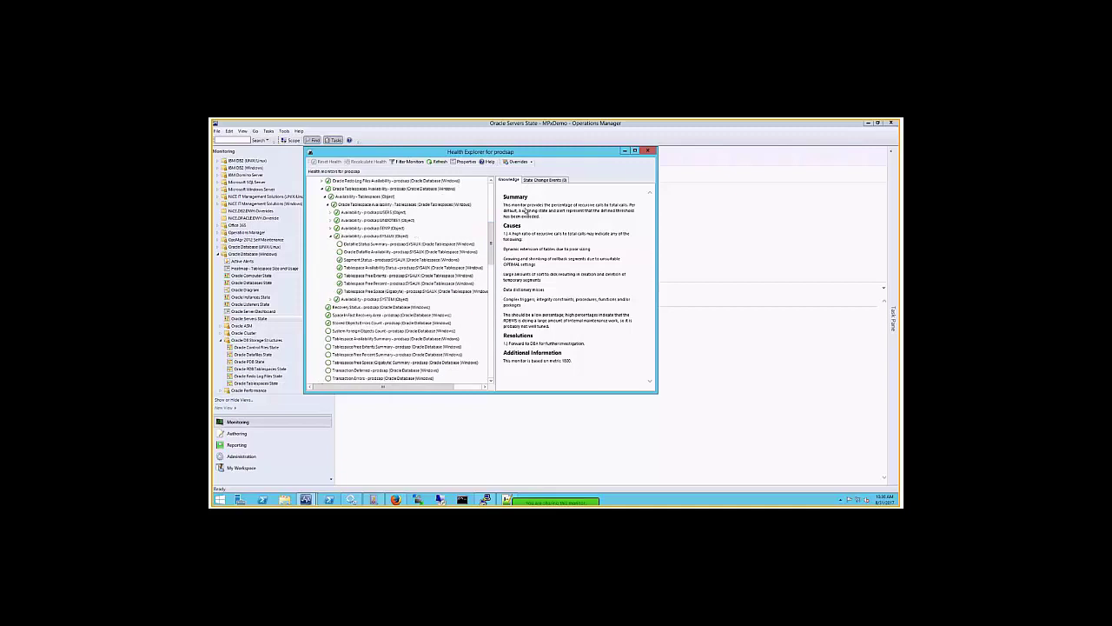
{"action": "scroll", "coordinate": [408, 235], "scroll_direction": "up", "scroll_amount": 10}
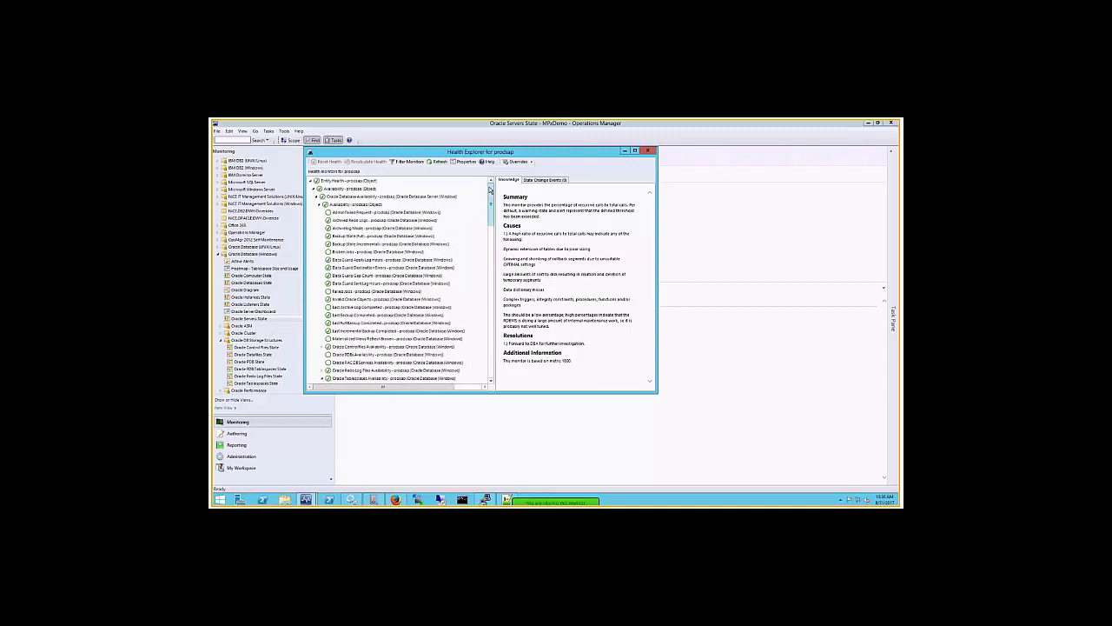
{"action": "left_click", "coordinate": [380, 235]}
{"action": "left_click", "coordinate": [634, 150]}
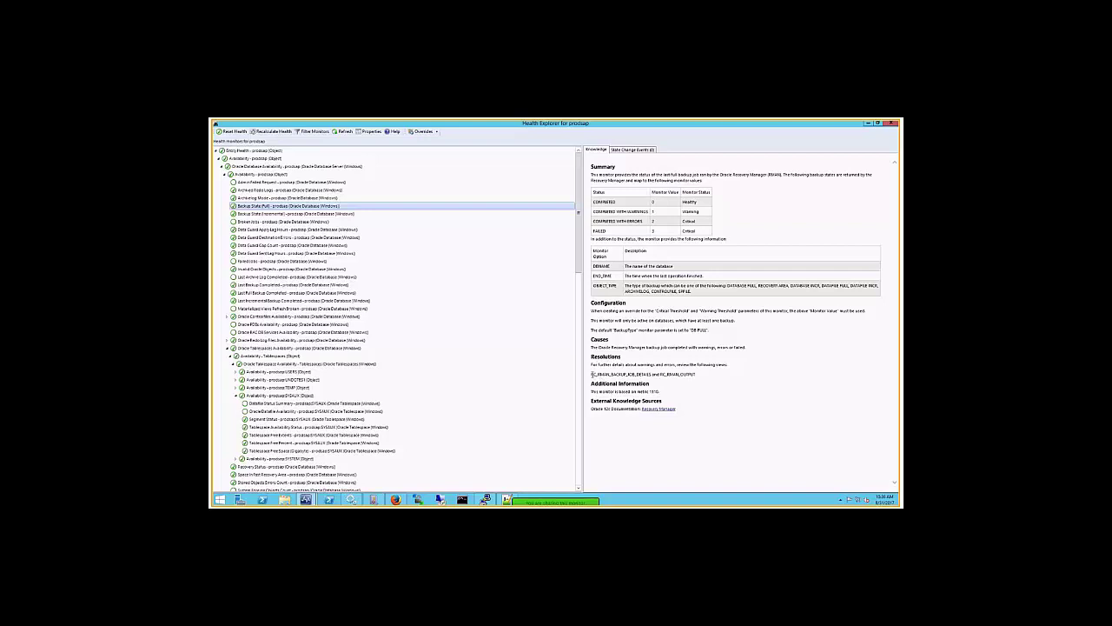
{"action": "left_click", "coordinate": [658, 410]}
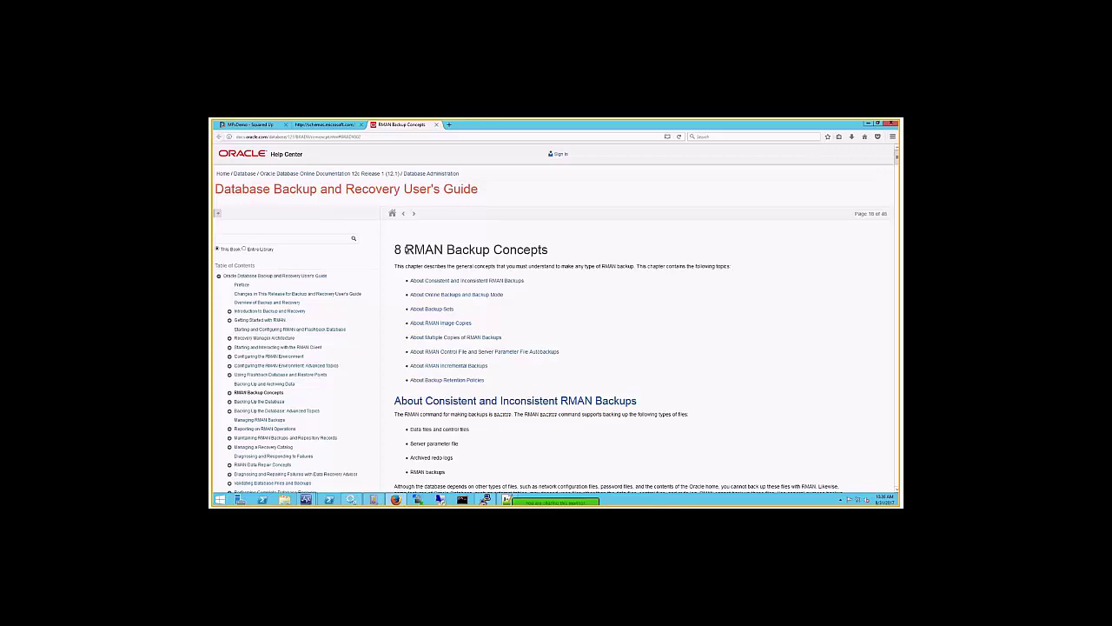
{"action": "left_click", "coordinate": [869, 126]}
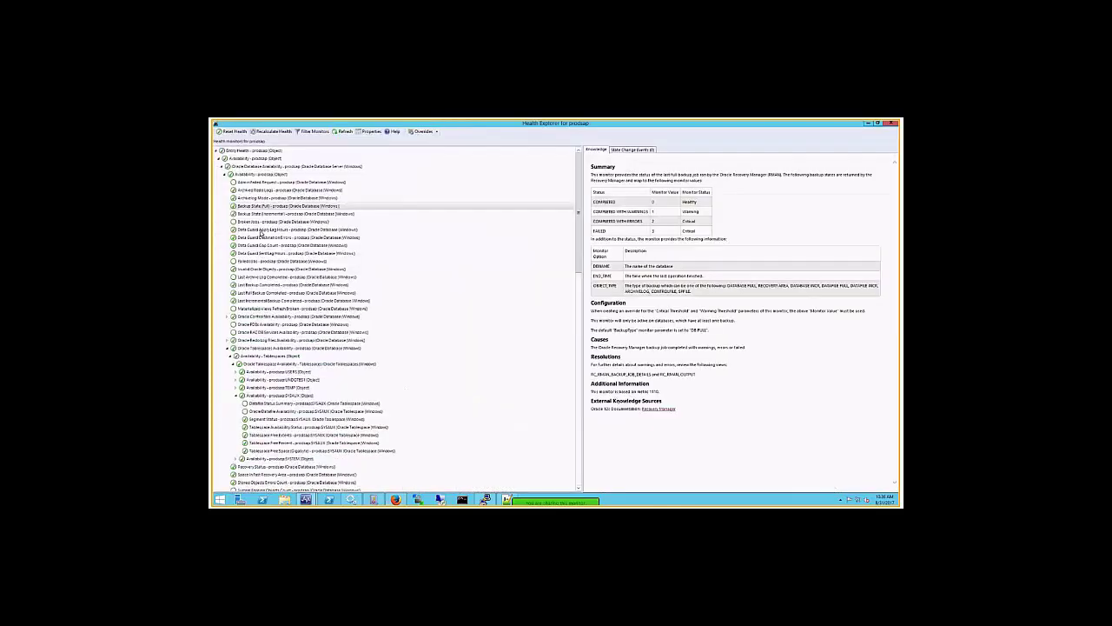
{"action": "left_click", "coordinate": [892, 126]}
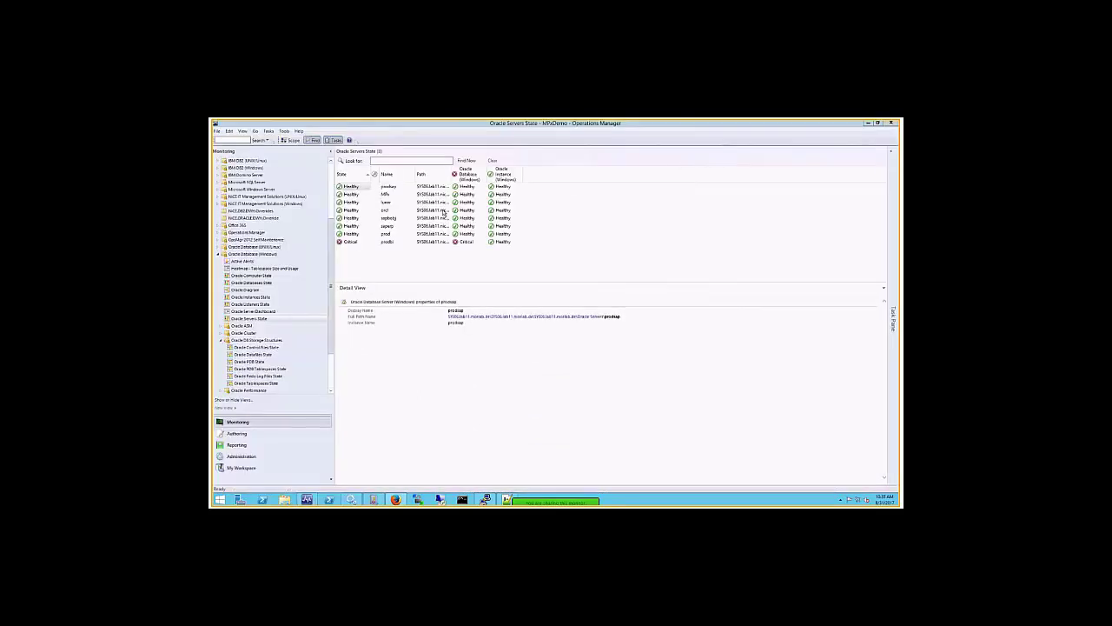
Step: Open the Active Alerts view under Oracle Database (UNIX/Linux) and review the Oracle Instance Down alert's details
{"action": "left_click", "coordinate": [219, 247]}
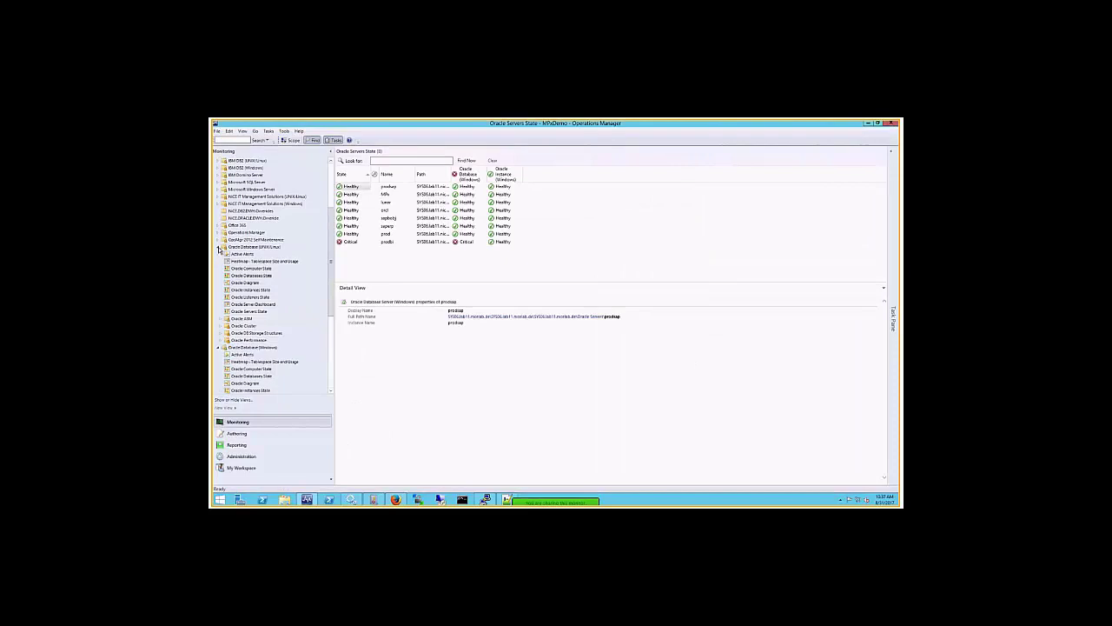
{"action": "left_click", "coordinate": [243, 253]}
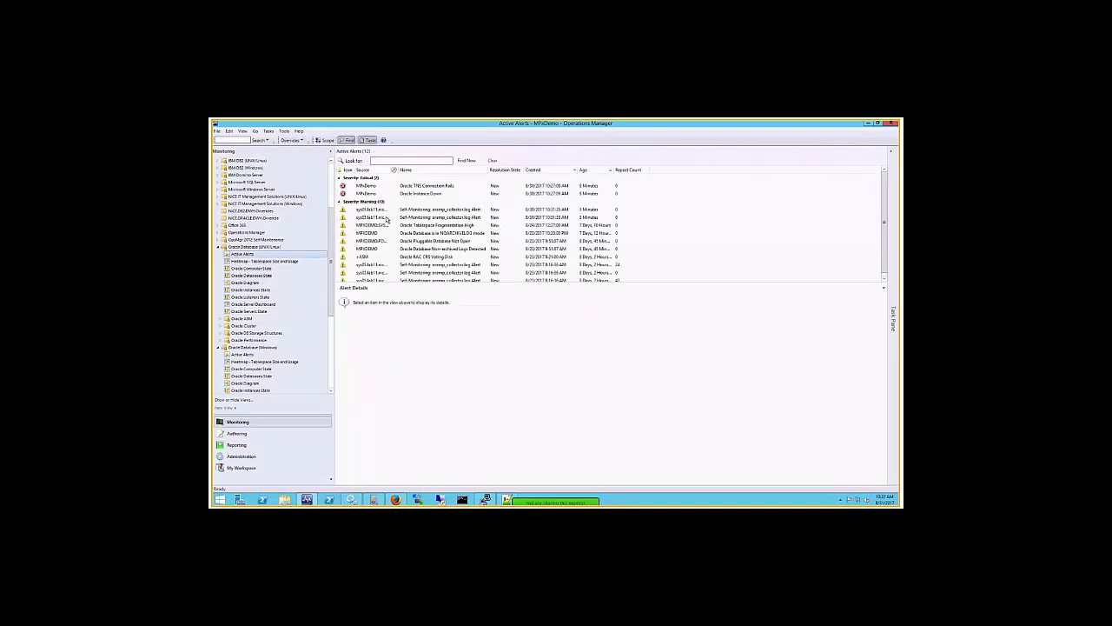
{"action": "left_click", "coordinate": [429, 194]}
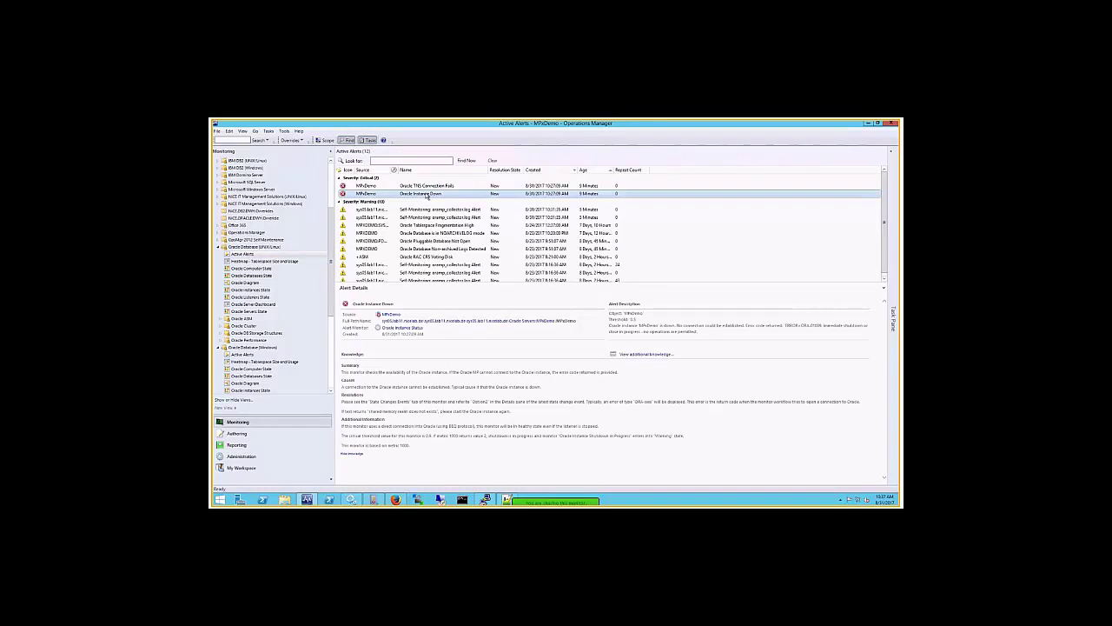
Step: Show the UNIX/Linux Oracle Diagram and collapse its Detail View to reveal the whole topology
{"action": "left_click", "coordinate": [246, 282]}
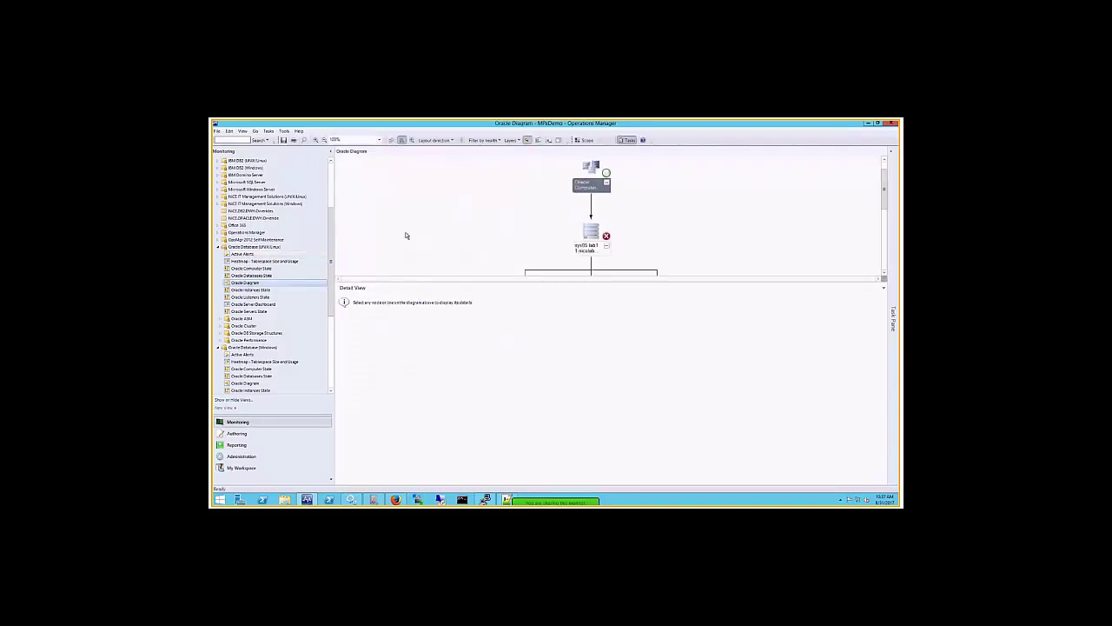
{"action": "right_click", "coordinate": [410, 221]}
{"action": "left_click", "coordinate": [426, 286]}
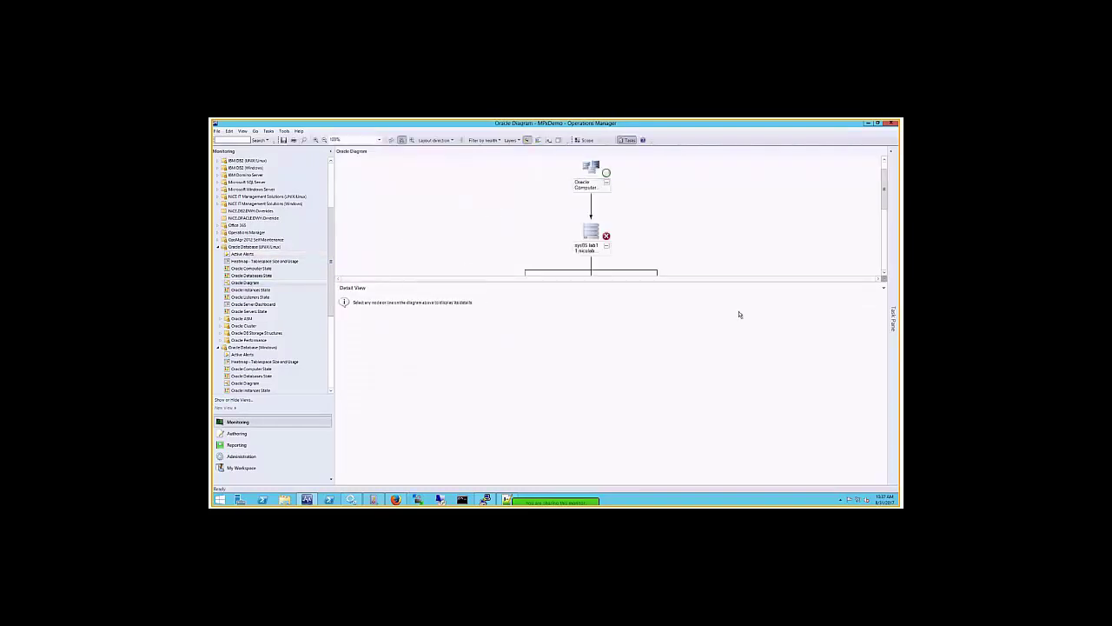
{"action": "left_click", "coordinate": [884, 287]}
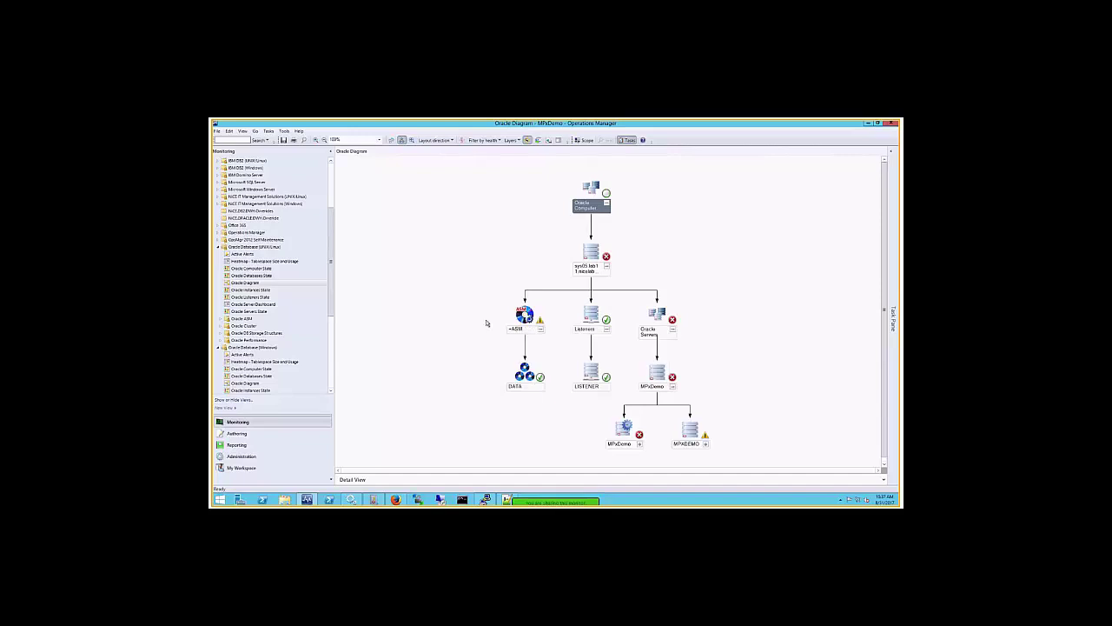
{"action": "right_click", "coordinate": [661, 320]}
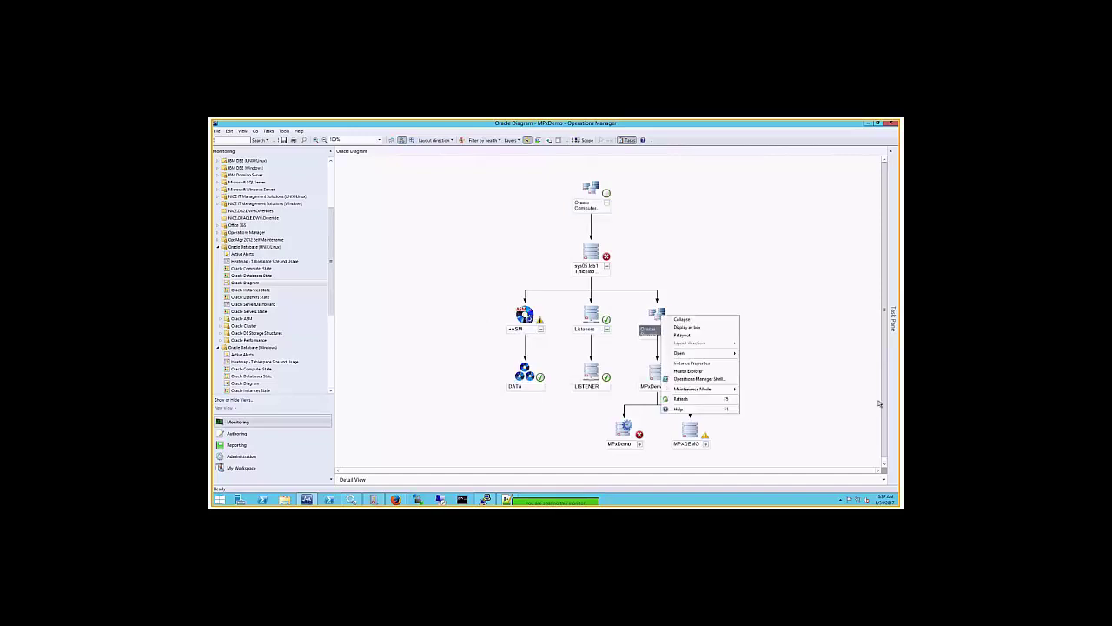
{"action": "key", "text": "Escape"}
Step: Open Health Explorer for the MPxDemo instance in the diagram and review its Oracle TNS Connection Status and Oracle Instance Status knowledge
{"action": "left_click", "coordinate": [619, 432]}
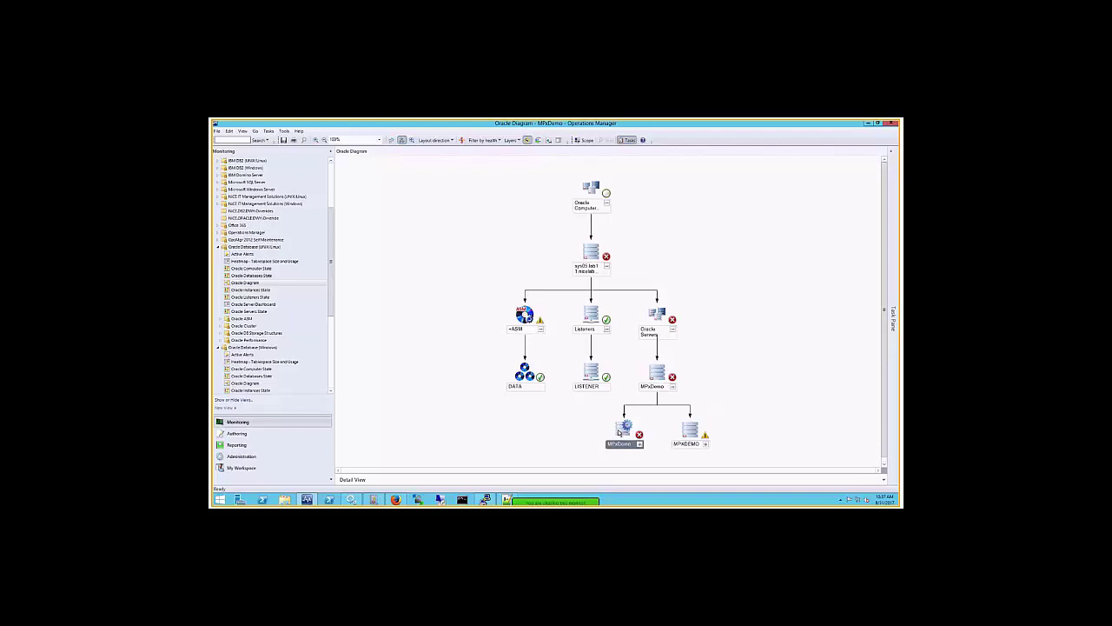
{"action": "left_click", "coordinate": [686, 433]}
{"action": "left_click", "coordinate": [626, 429]}
{"action": "right_click", "coordinate": [628, 431]}
{"action": "left_click", "coordinate": [648, 433]}
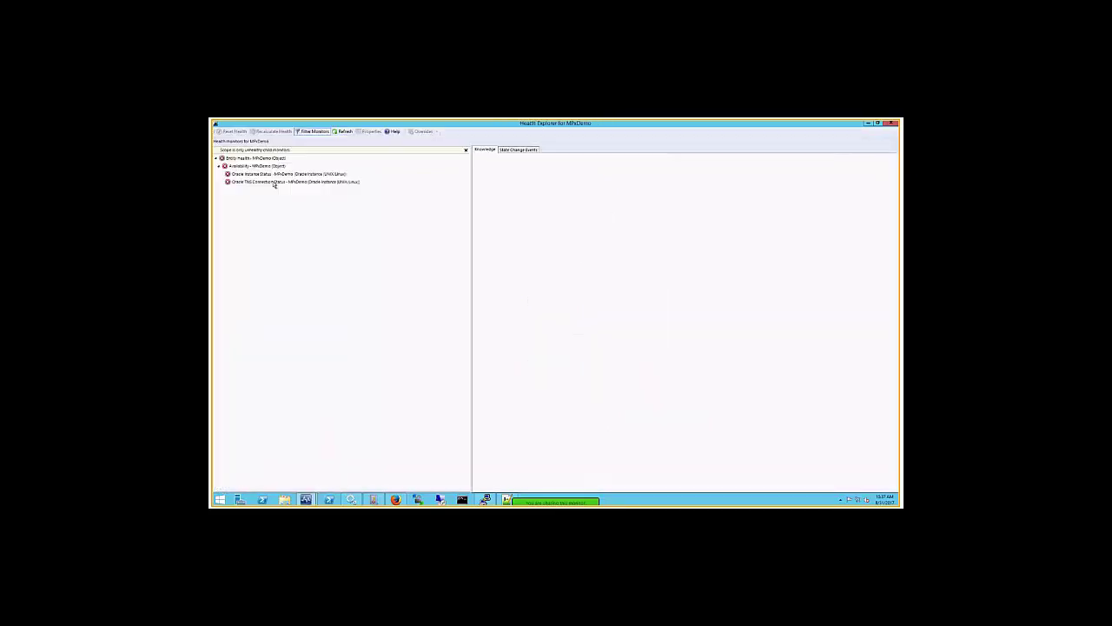
{"action": "left_click", "coordinate": [255, 182]}
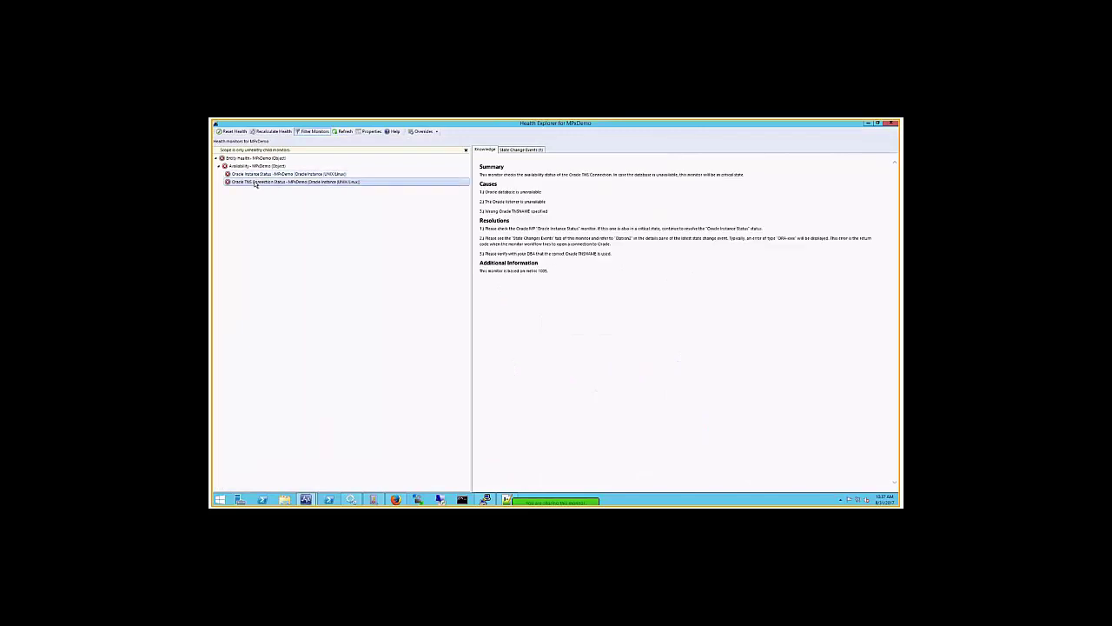
{"action": "left_click", "coordinate": [258, 175]}
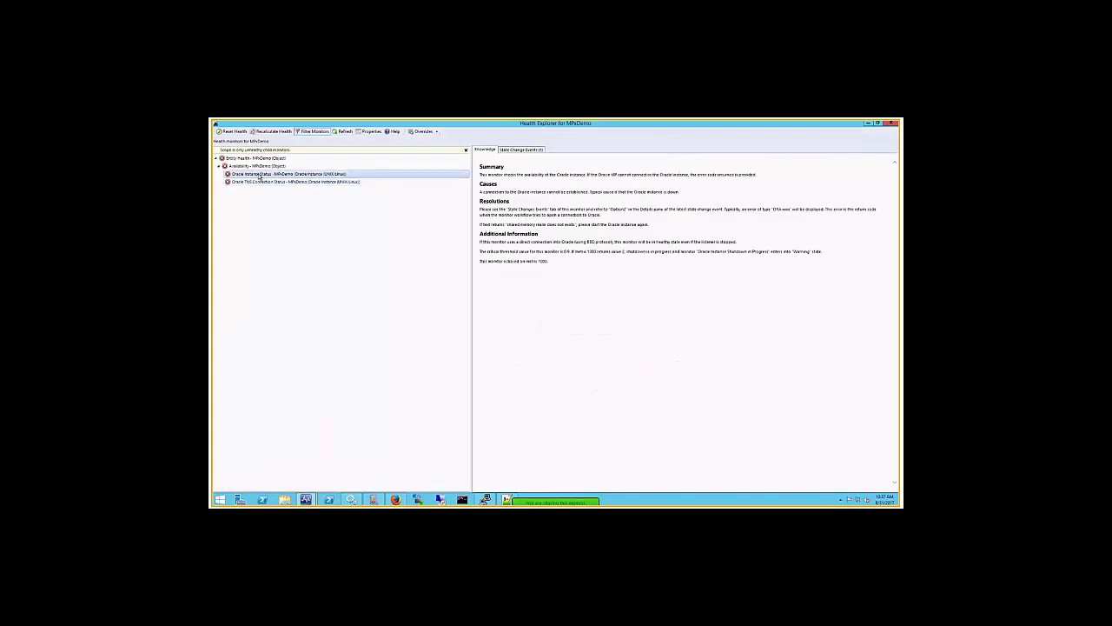
{"action": "left_click", "coordinate": [868, 123]}
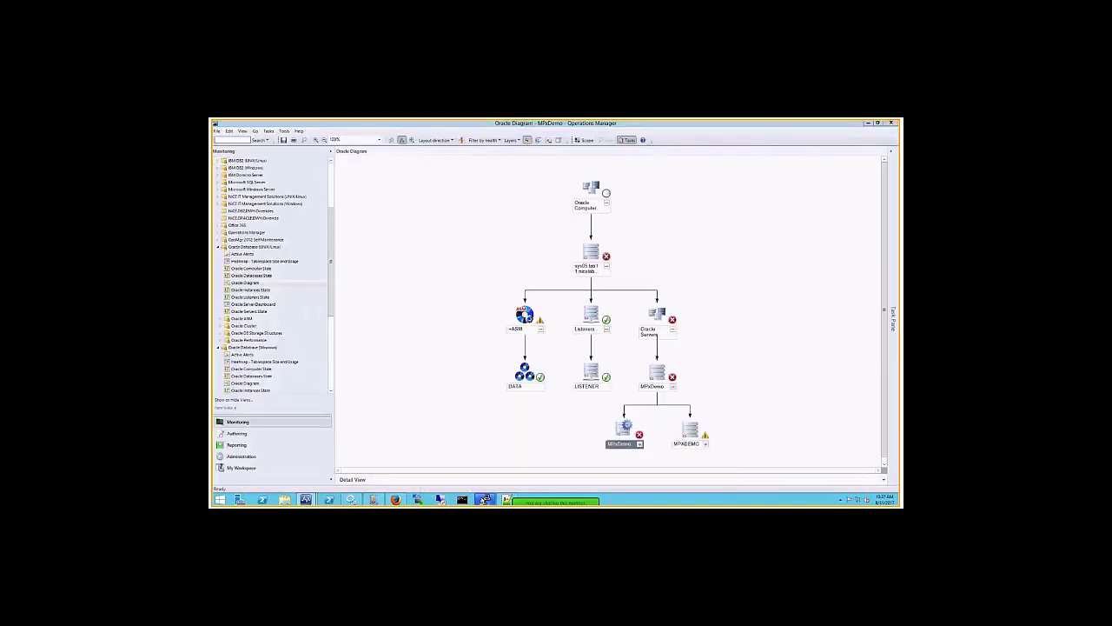
Step: Switch to the oracle@sys05 terminal and start the Oracle instance in SQL*Plus with the startup command
{"action": "left_click", "coordinate": [484, 499]}
{"action": "type", "text": "statr"}
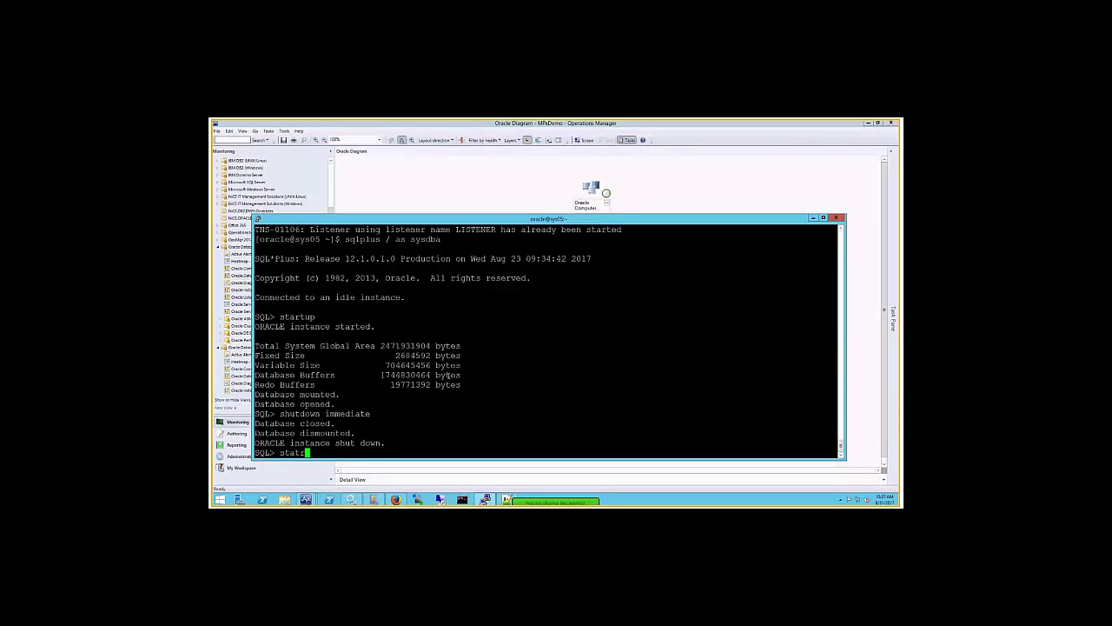
{"action": "type", "text": "tup"}
{"action": "key", "text": "Return"}
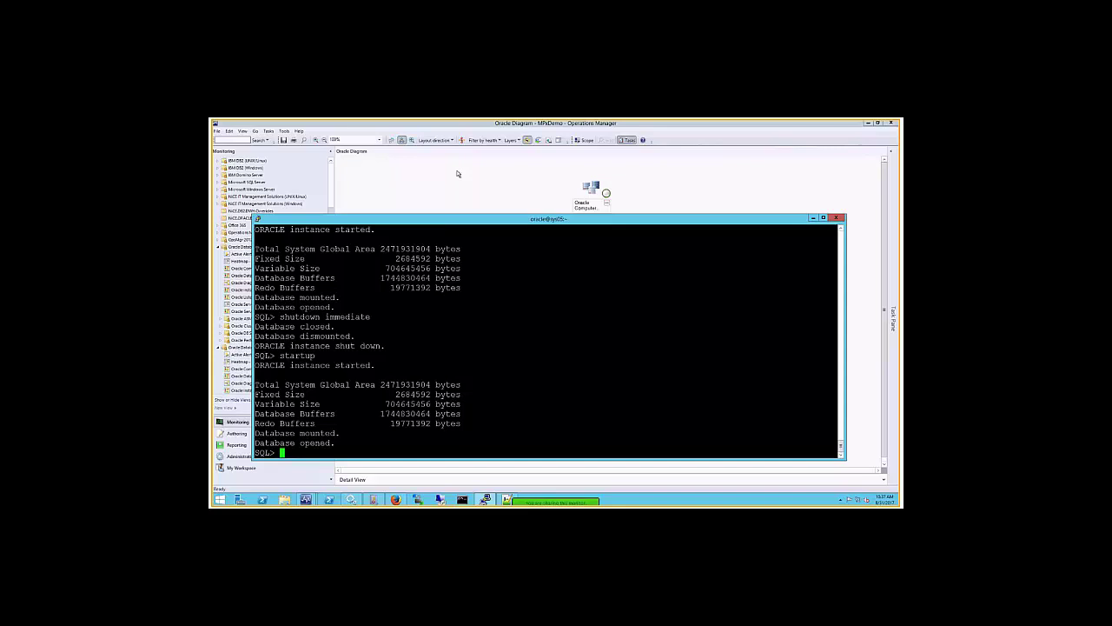
Step: Return to Operations Manager and review the UNIX/Linux Active Alerts and the Windows Heatmap - Tablespace Size and Usage view
{"action": "left_click", "coordinate": [457, 174]}
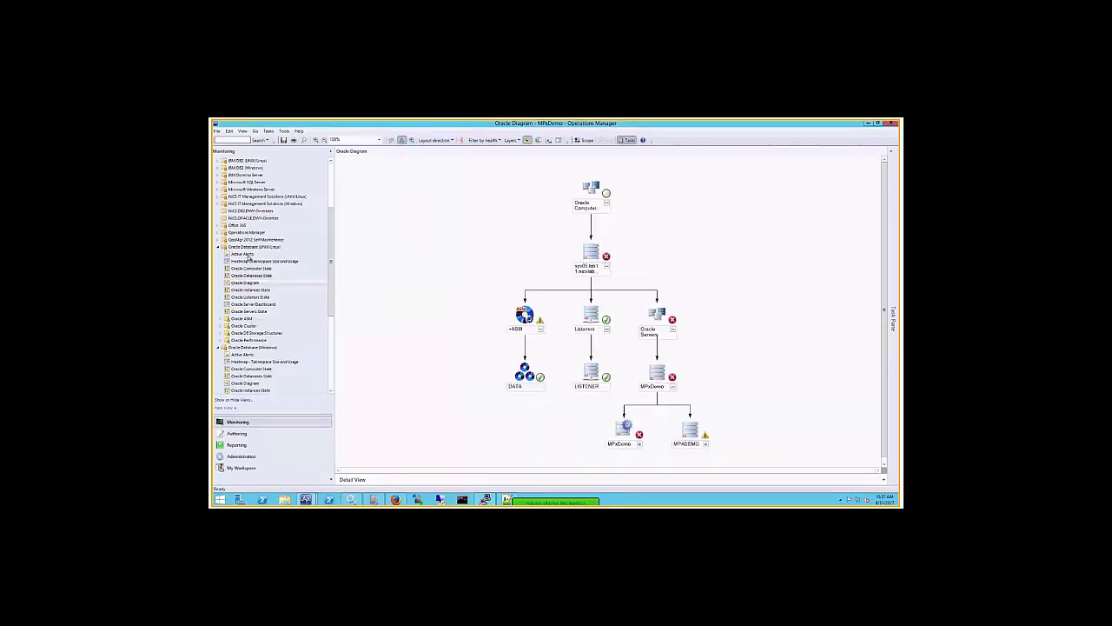
{"action": "left_click", "coordinate": [243, 254]}
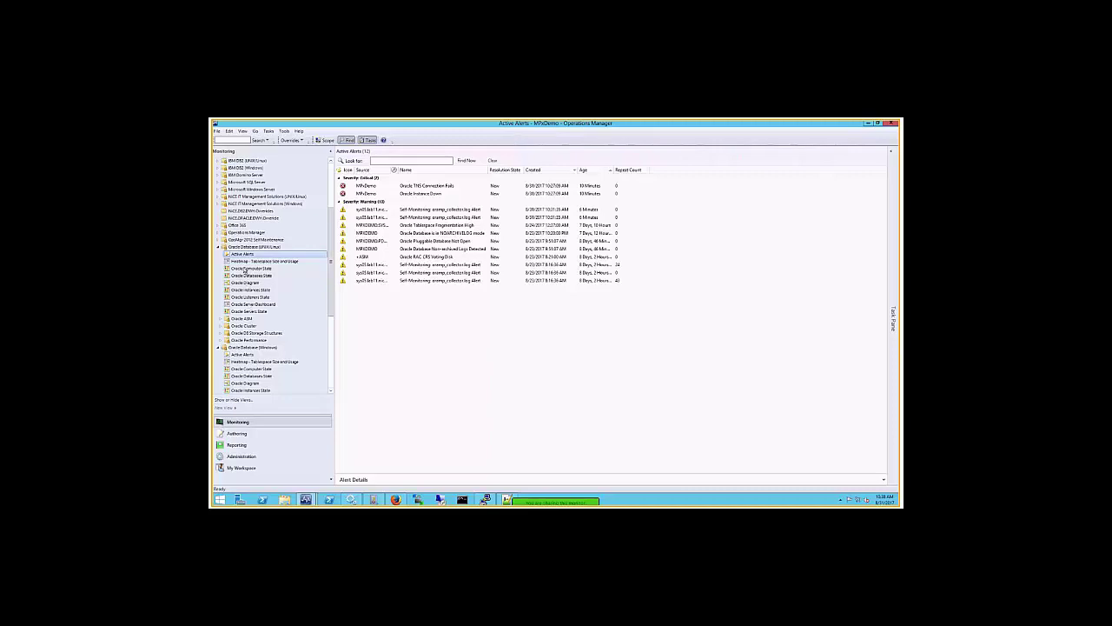
{"action": "scroll", "coordinate": [250, 282], "scroll_direction": "down", "scroll_amount": 2}
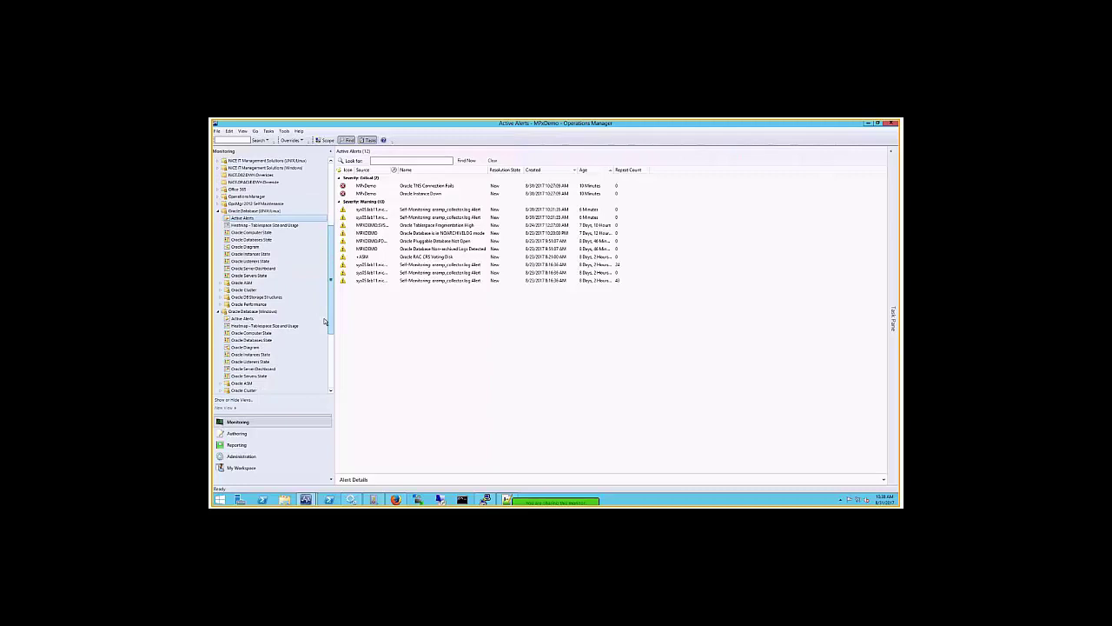
{"action": "left_click", "coordinate": [262, 326]}
{"action": "mouse_move", "coordinate": [492, 326]}
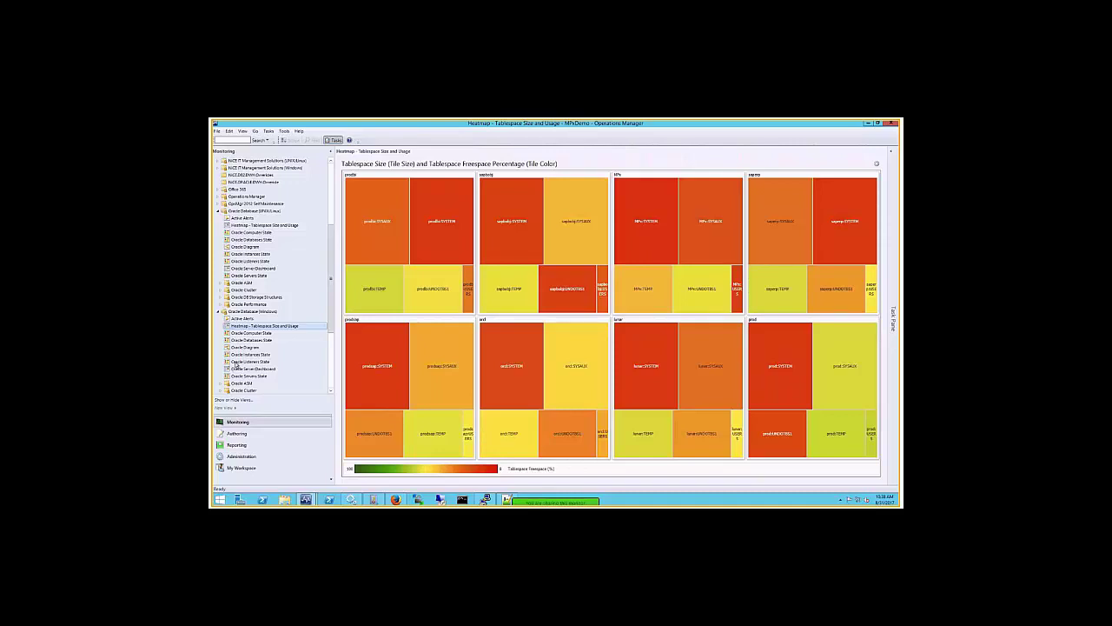
{"action": "left_click_drag", "start_coordinate": [330, 279], "coordinate": [332, 304]}
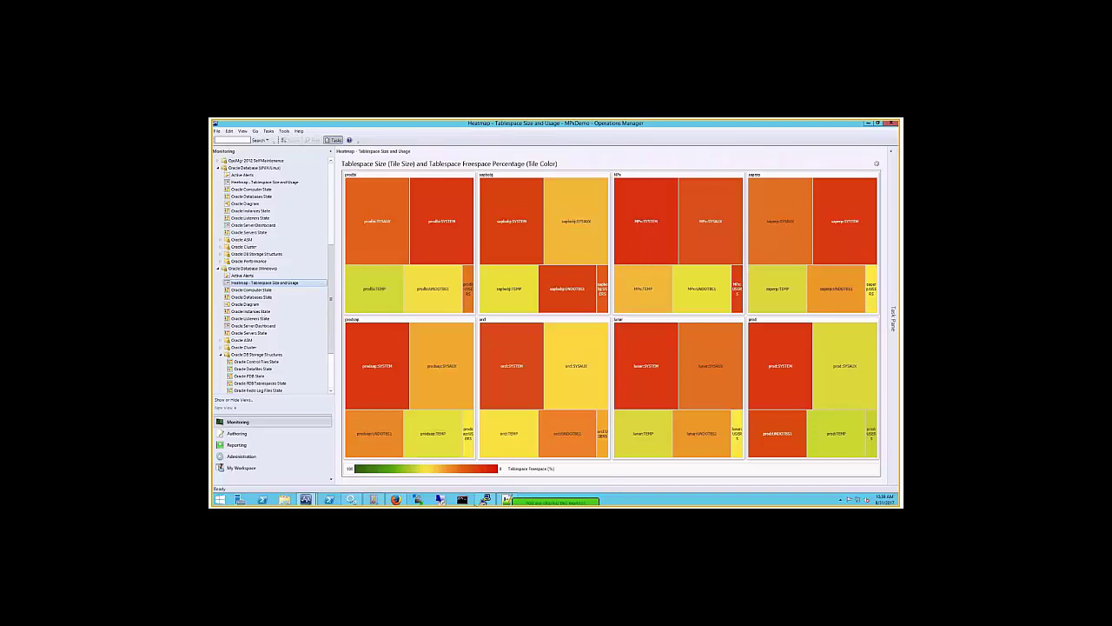
Step: Check the Oracle startup output in the terminal, then open Health Explorer for MPxDemo from the UNIX/Linux Oracle Instances State view
{"action": "key", "text": "alt+Tab"}
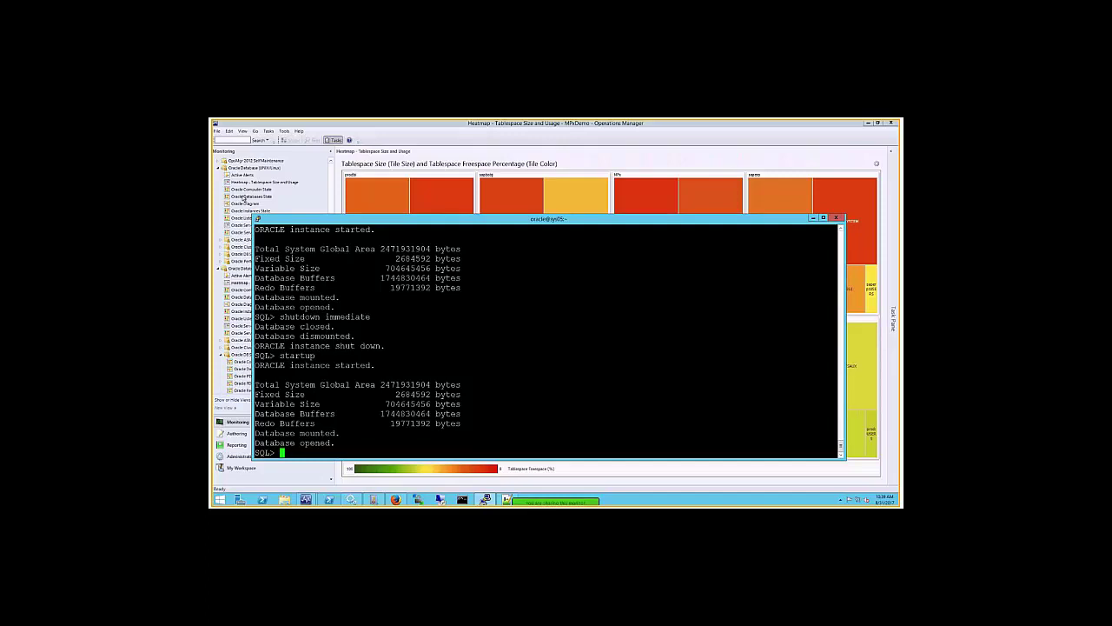
{"action": "left_click", "coordinate": [250, 211]}
{"action": "right_click", "coordinate": [354, 186]}
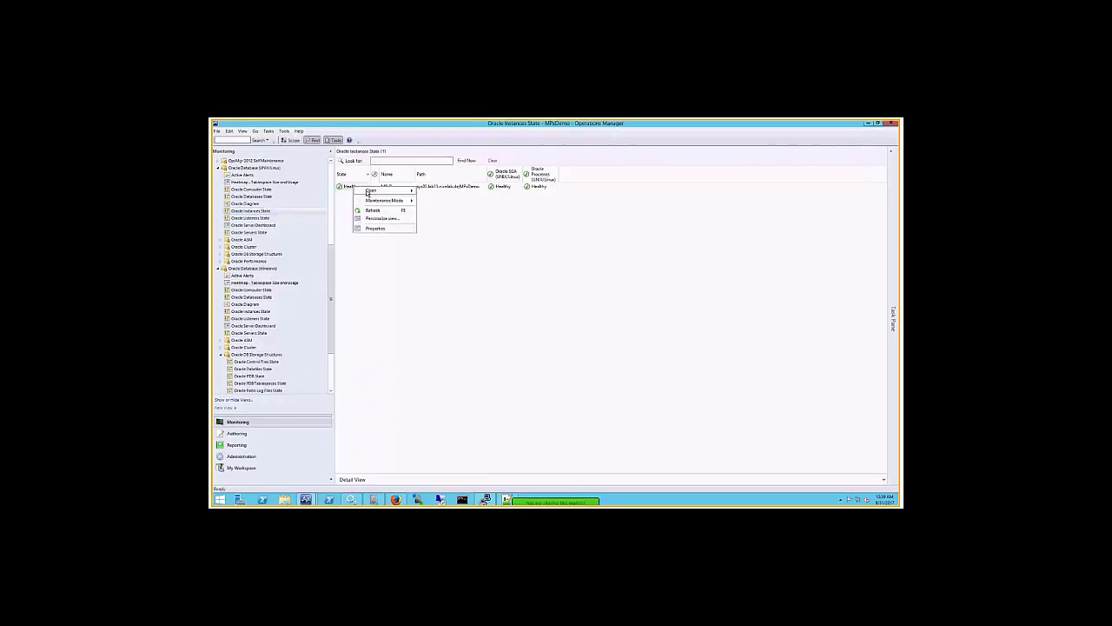
{"action": "mouse_move", "coordinate": [368, 192]}
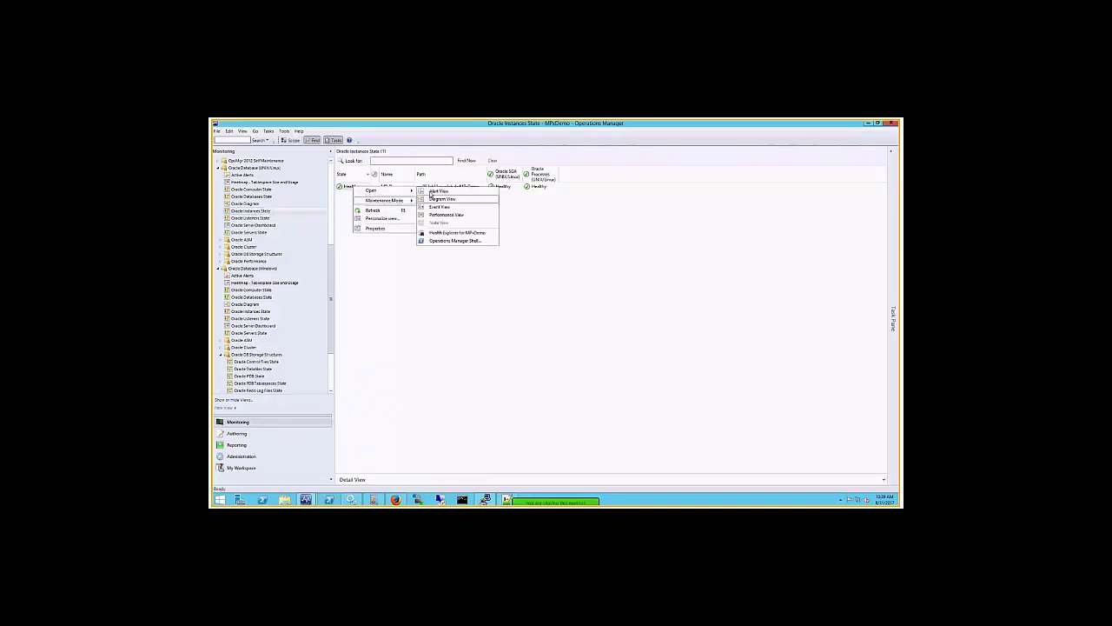
{"action": "left_click", "coordinate": [436, 233]}
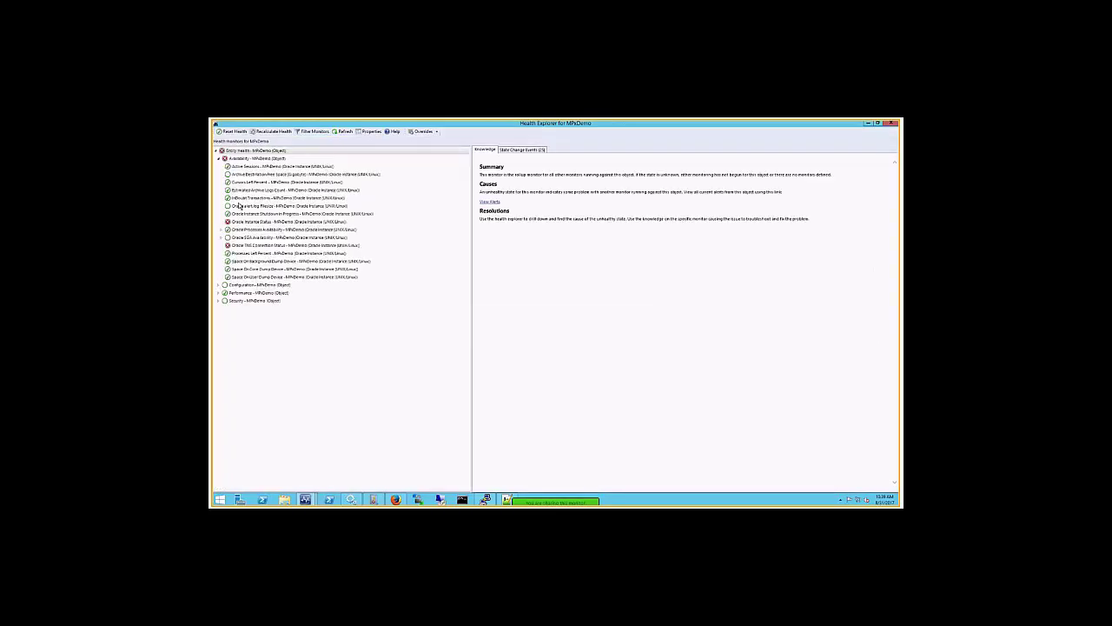
Step: Expand the SGA availability and Performance monitors and review the knowledge for Queries With High CPU Usage and Queries With Full Table Scans
{"action": "left_click", "coordinate": [222, 236]}
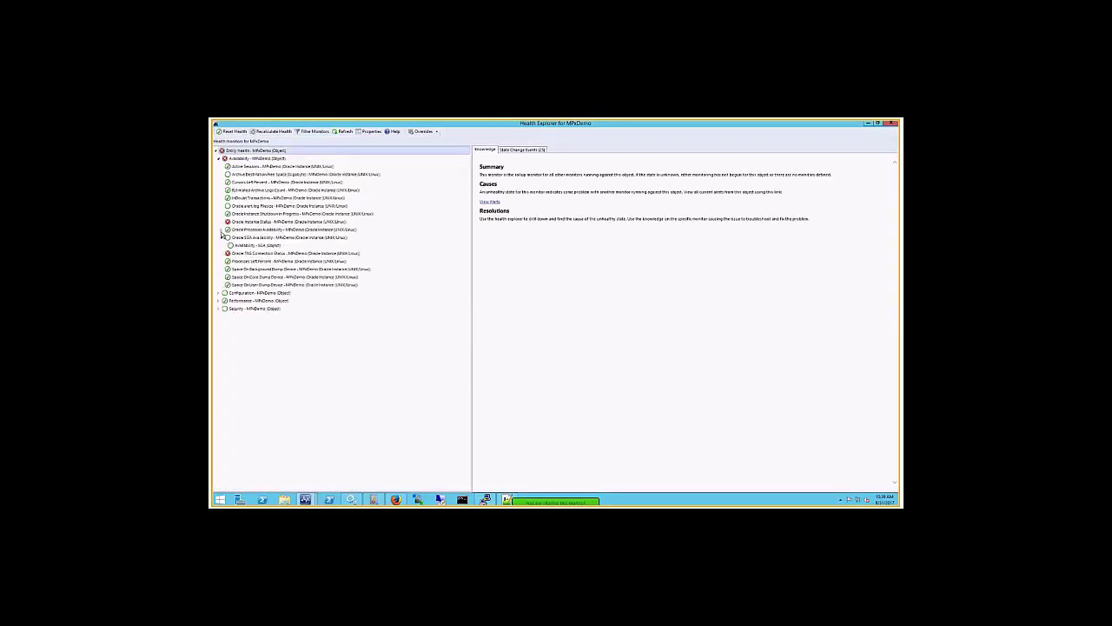
{"action": "left_click", "coordinate": [218, 301]}
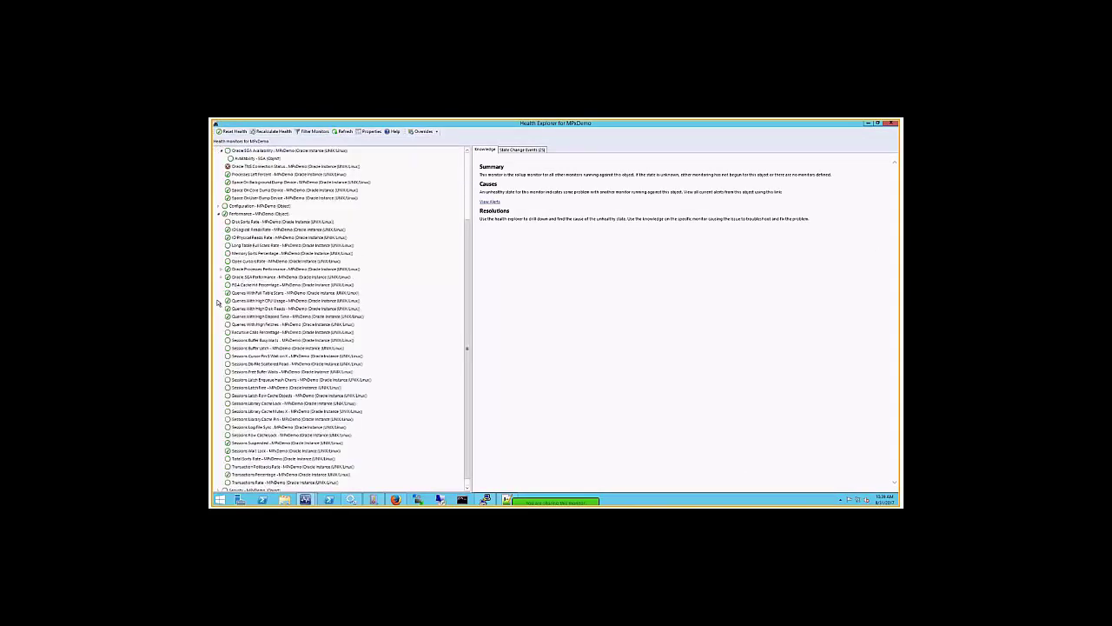
{"action": "left_click", "coordinate": [250, 302]}
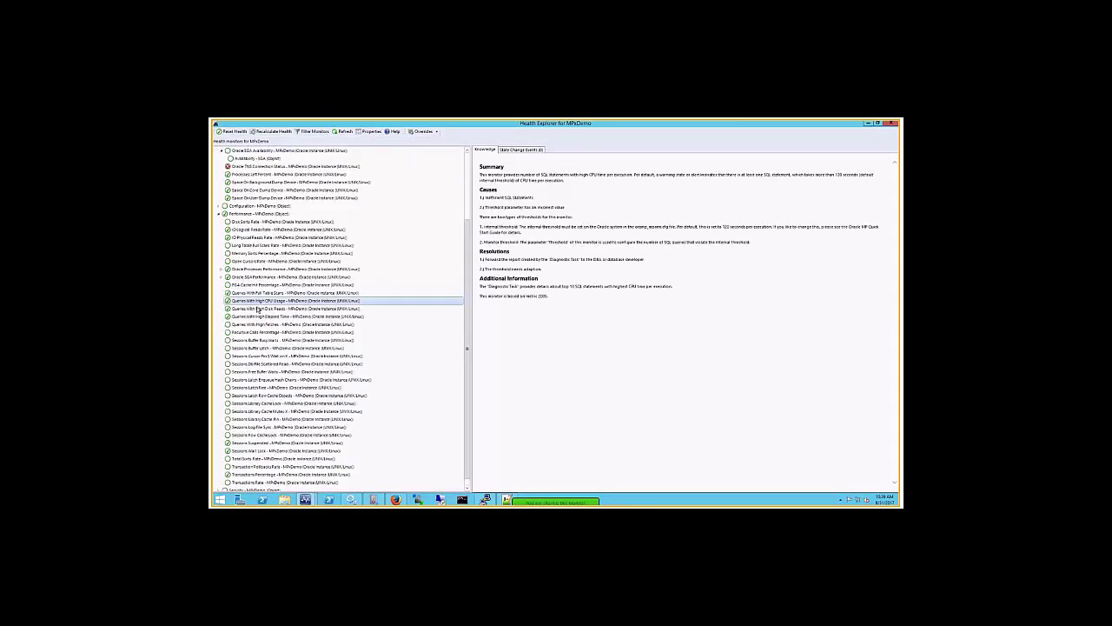
{"action": "left_click", "coordinate": [258, 293]}
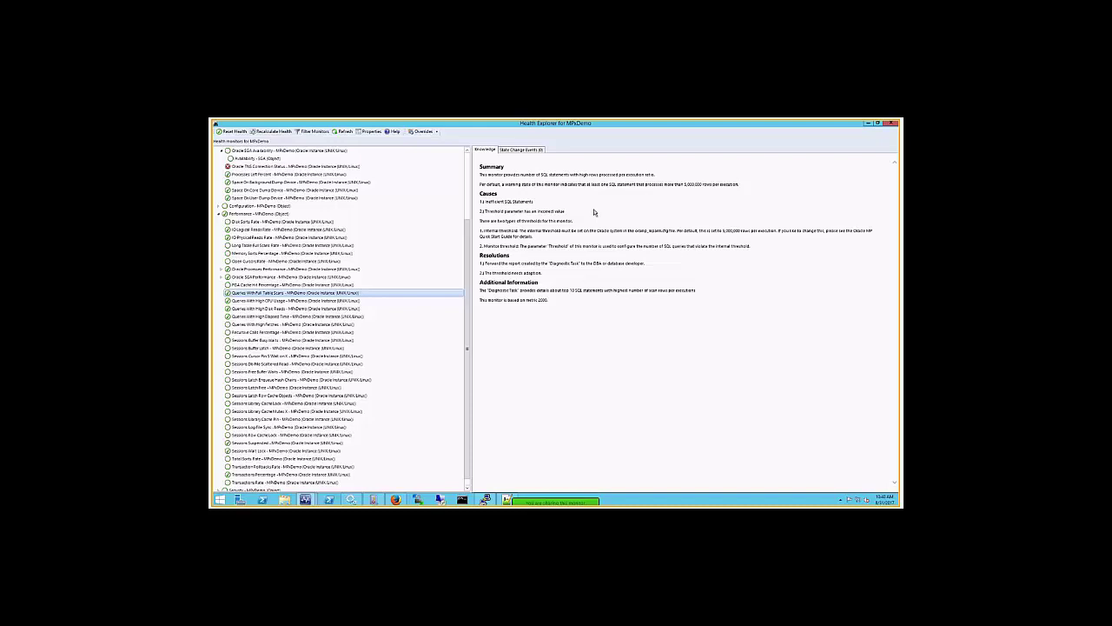
{"action": "left_click", "coordinate": [867, 124]}
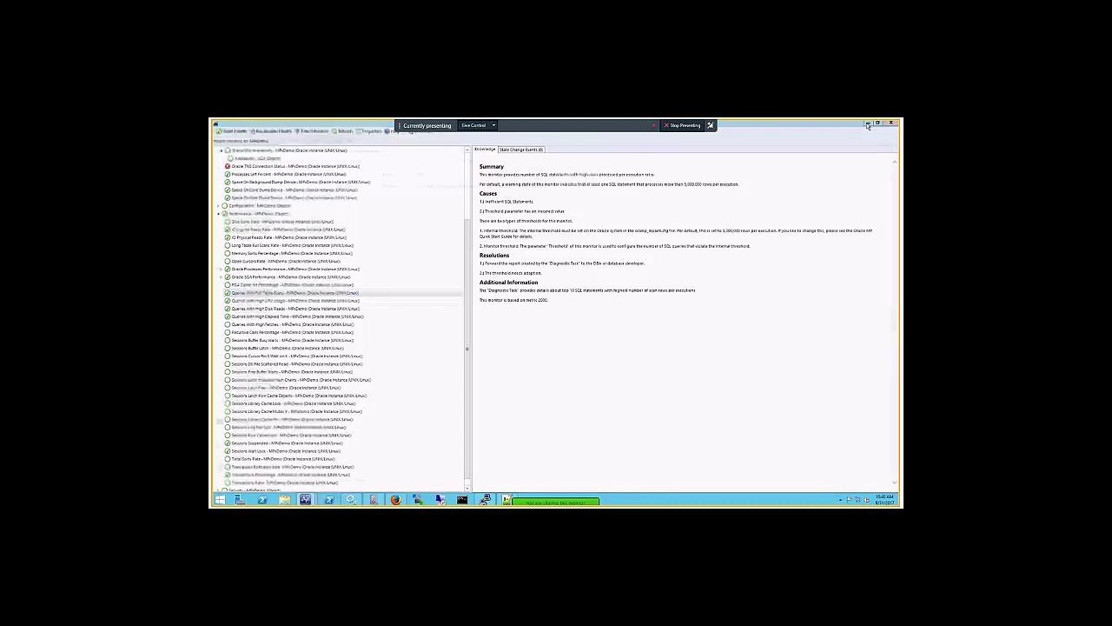
Step: Run the Top 10 SQL Statements With Full Tablescans task on MPxDemo from the UNIX/Linux Oracle Instances State view, using the predefined Run As Account
{"action": "left_click", "coordinate": [251, 311]}
{"action": "left_click", "coordinate": [251, 211]}
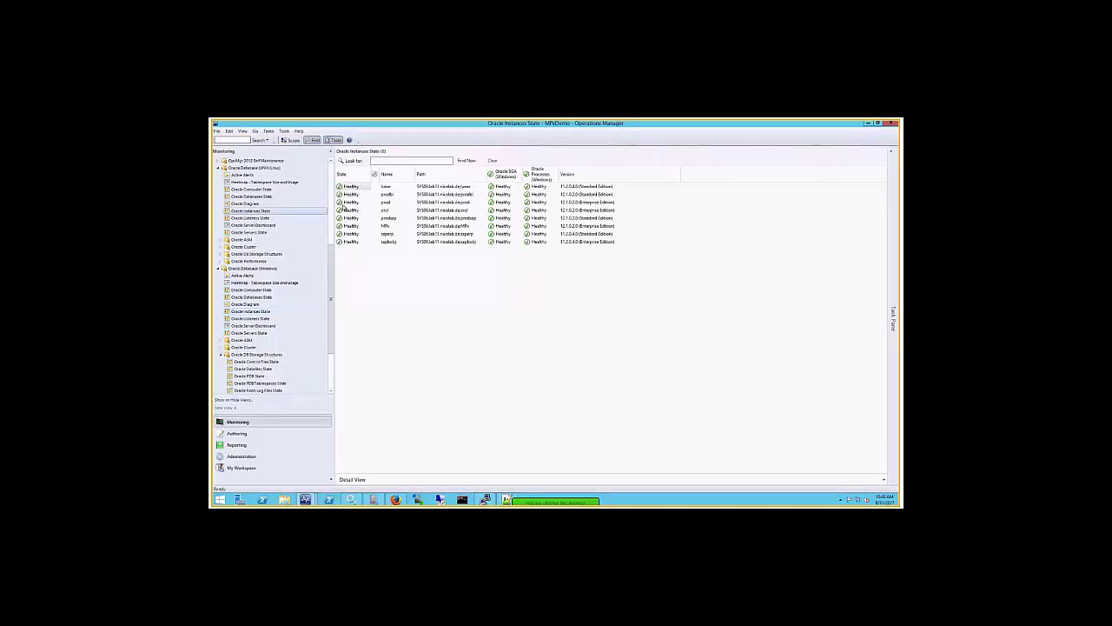
{"action": "left_click", "coordinate": [894, 159]}
{"action": "right_click", "coordinate": [395, 239]}
{"action": "left_click", "coordinate": [419, 264]}
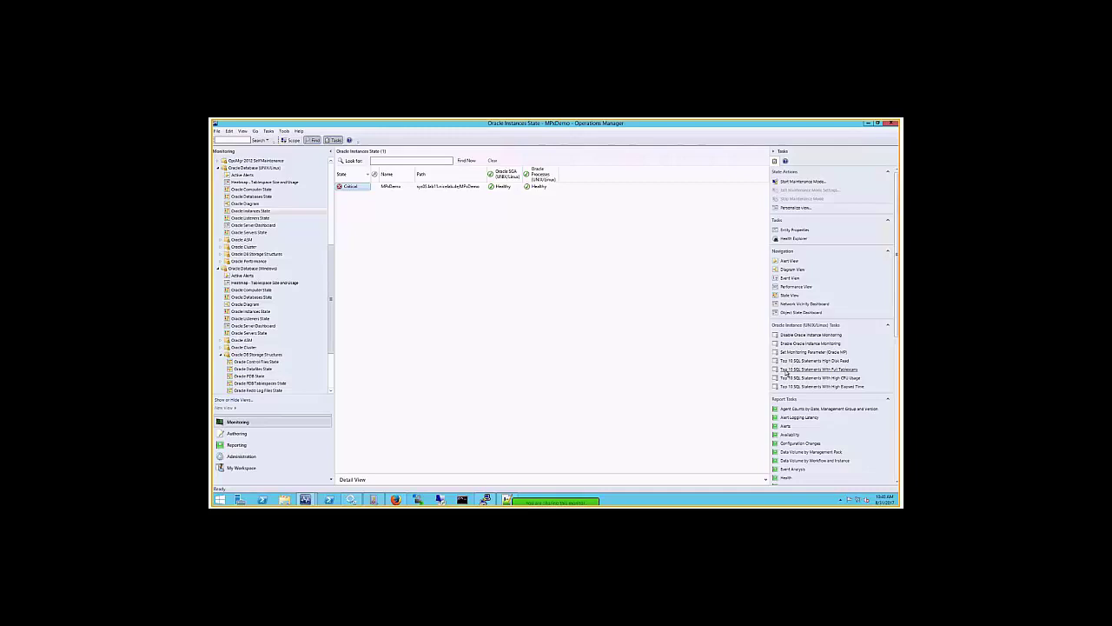
{"action": "left_click", "coordinate": [786, 371]}
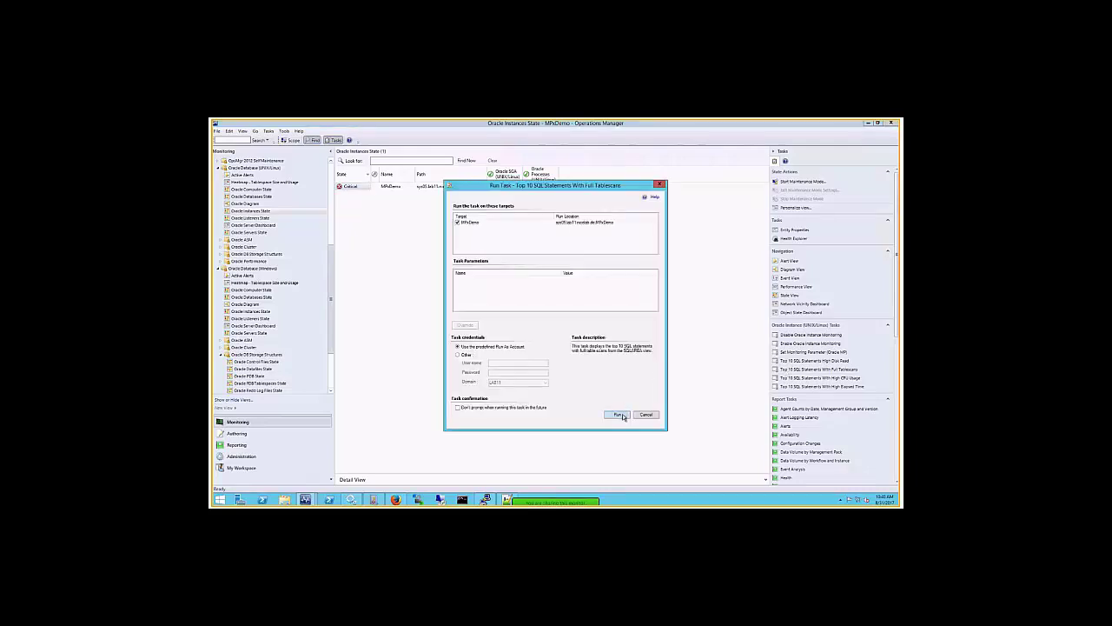
{"action": "left_click", "coordinate": [619, 414]}
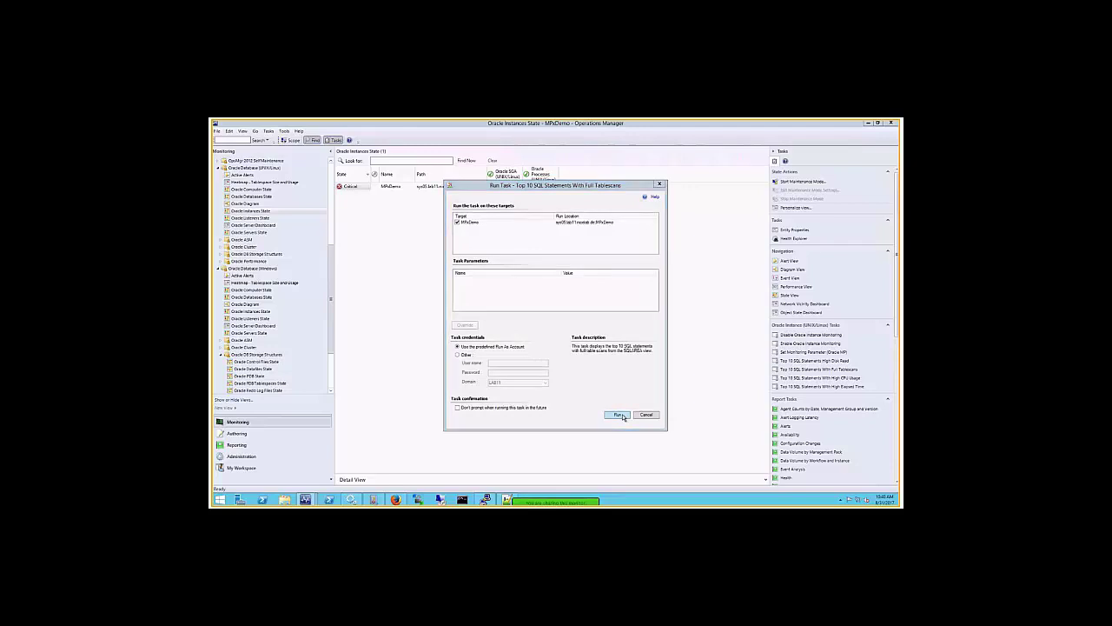
Step: Examine the task output's column headings and first SQL statement entry, then minimize the Task Status window
{"action": "left_click_drag", "start_coordinate": [546, 207], "coordinate": [385, 166]}
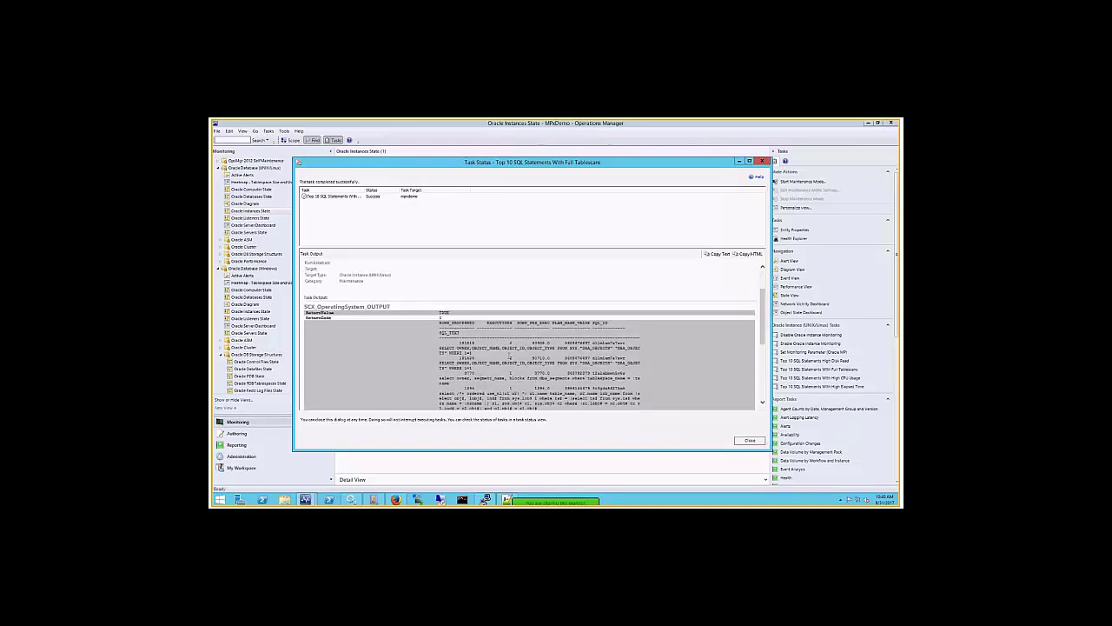
{"action": "scroll", "coordinate": [509, 356], "scroll_direction": "down", "scroll_amount": 1}
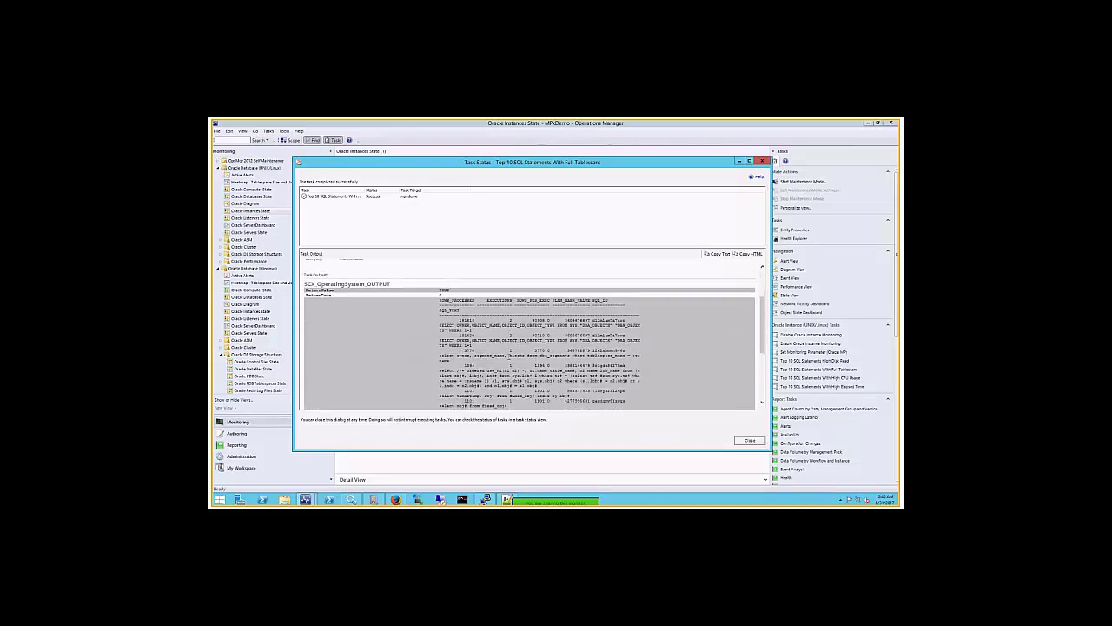
{"action": "double_click", "coordinate": [603, 301]}
{"action": "double_click", "coordinate": [466, 321]}
{"action": "left_click_drag", "start_coordinate": [466, 320], "coordinate": [582, 321]}
{"action": "double_click", "coordinate": [580, 321]}
{"action": "left_click", "coordinate": [738, 161]}
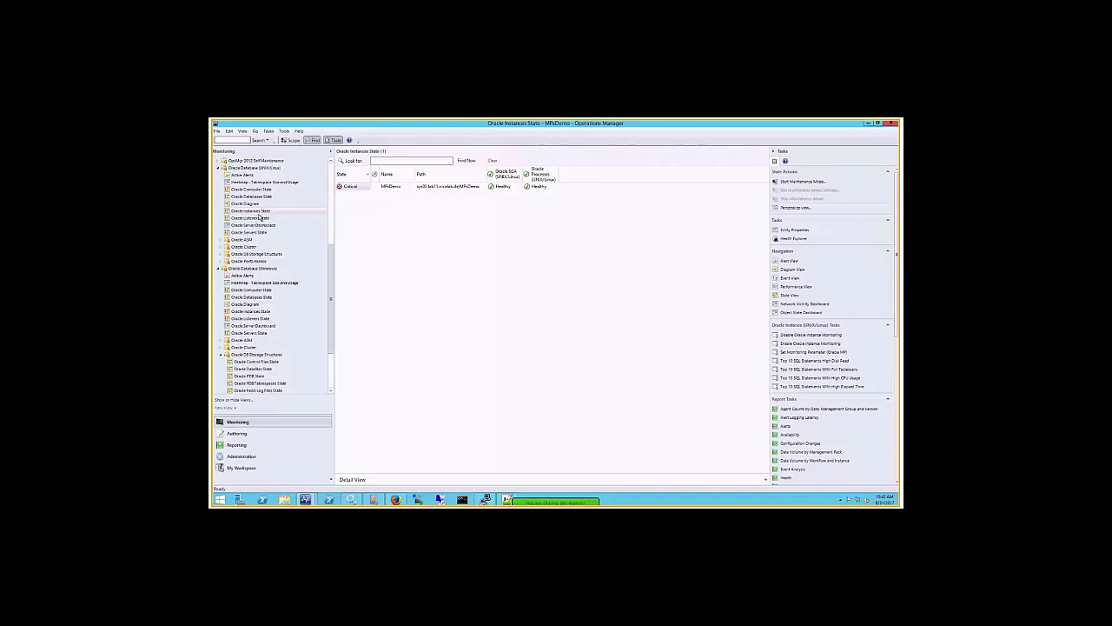
Step: Open Health Explorer for the MPXDEMO database from the UNIX/Linux Oracle Databases State view and remove the unhealthy-only scope to list all monitors
{"action": "left_click", "coordinate": [253, 196]}
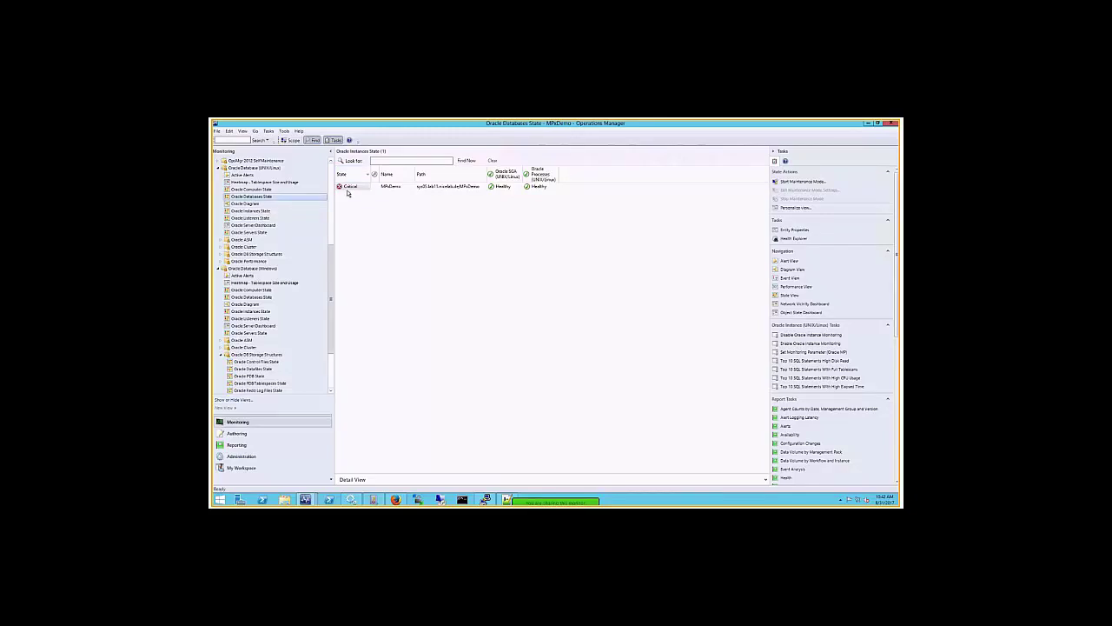
{"action": "right_click", "coordinate": [349, 191]}
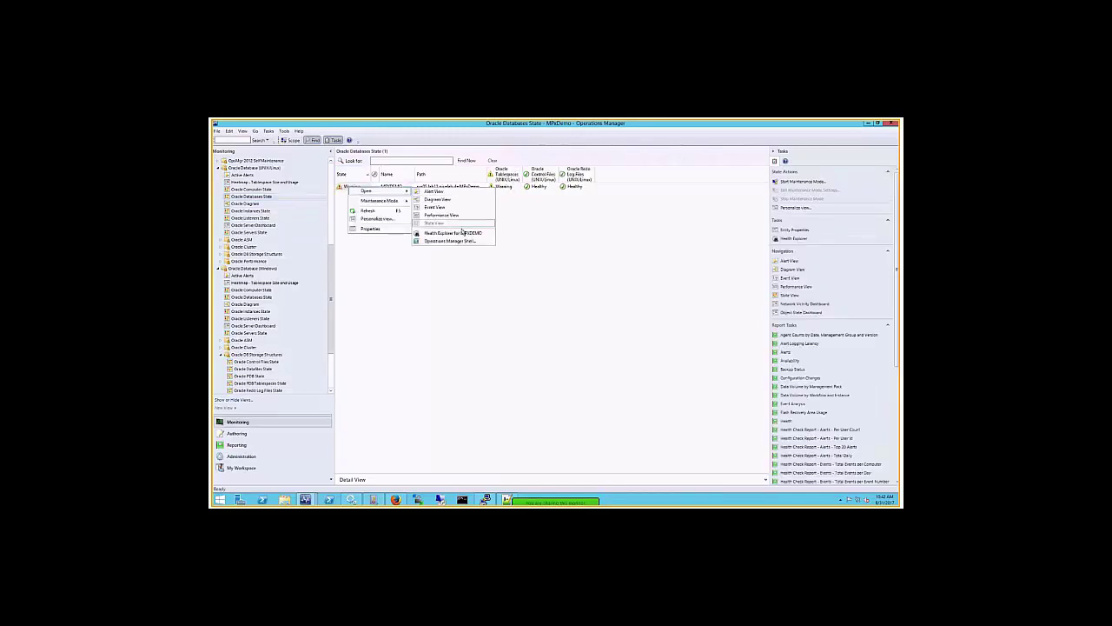
{"action": "left_click", "coordinate": [460, 233]}
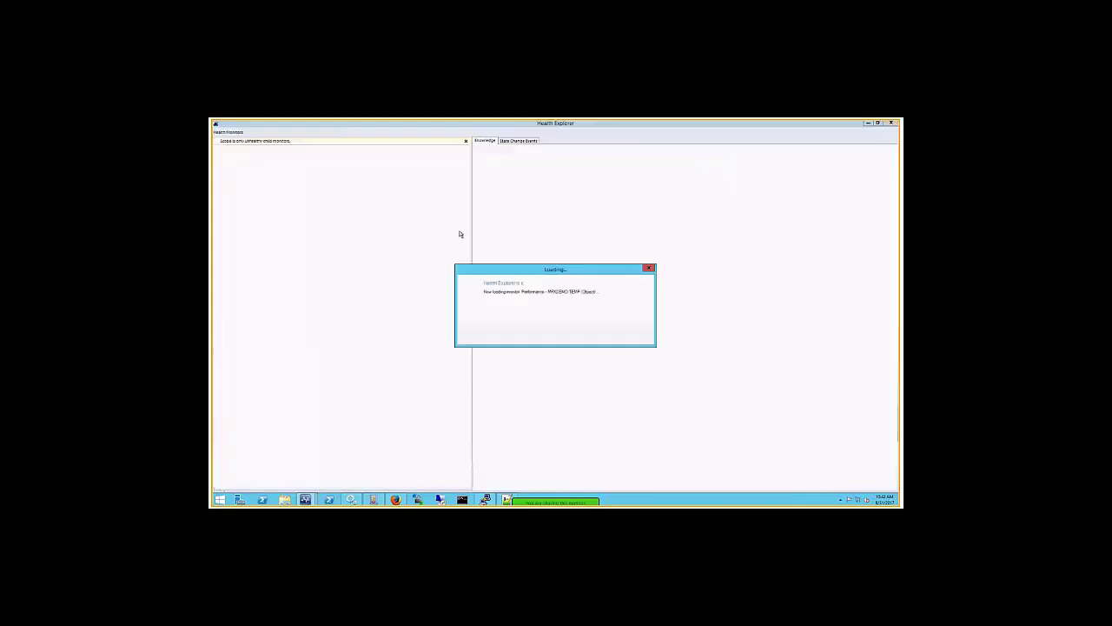
{"action": "left_click", "coordinate": [465, 149]}
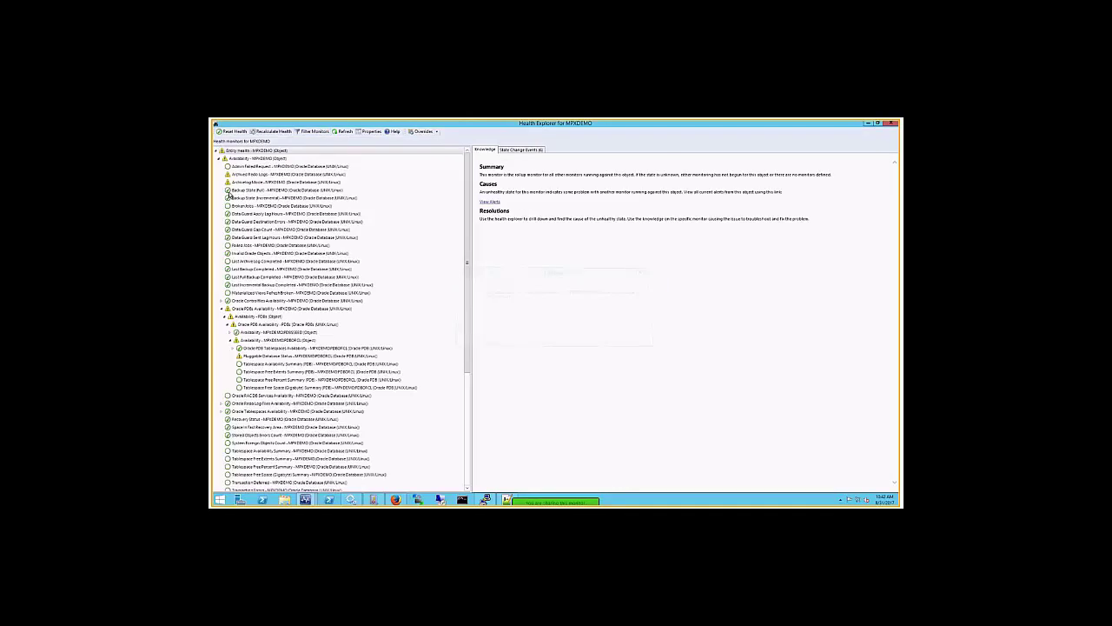
Step: Review the Invalid Oracle Objects monitor's knowledge, highlighting the diagnostic task information, and check its state change events
{"action": "left_click", "coordinate": [244, 253]}
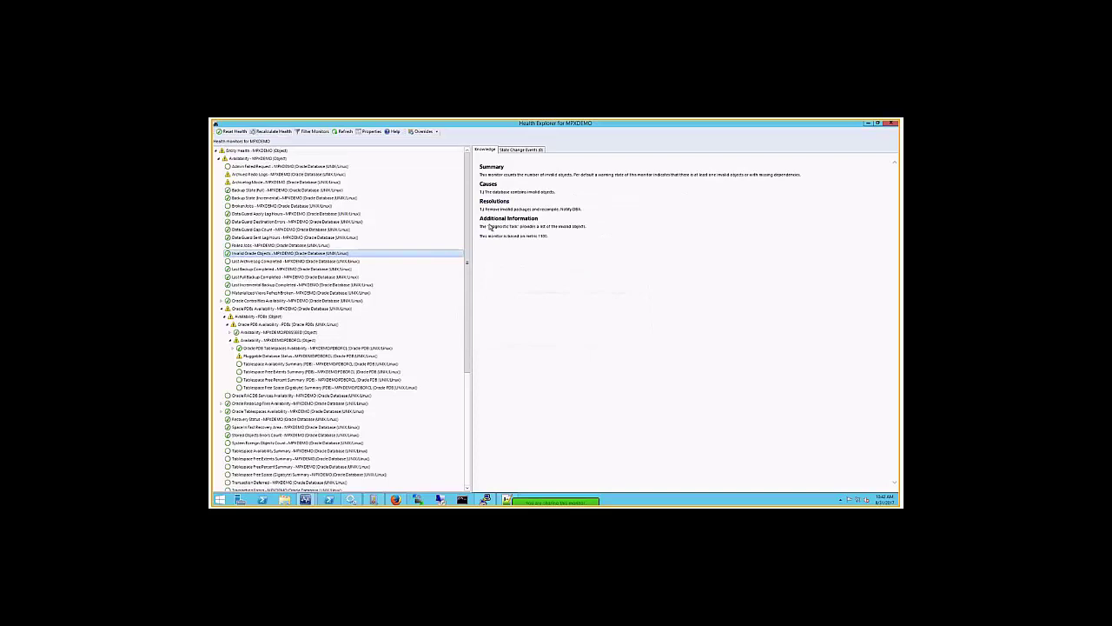
{"action": "left_click_drag", "start_coordinate": [489, 227], "coordinate": [590, 229]}
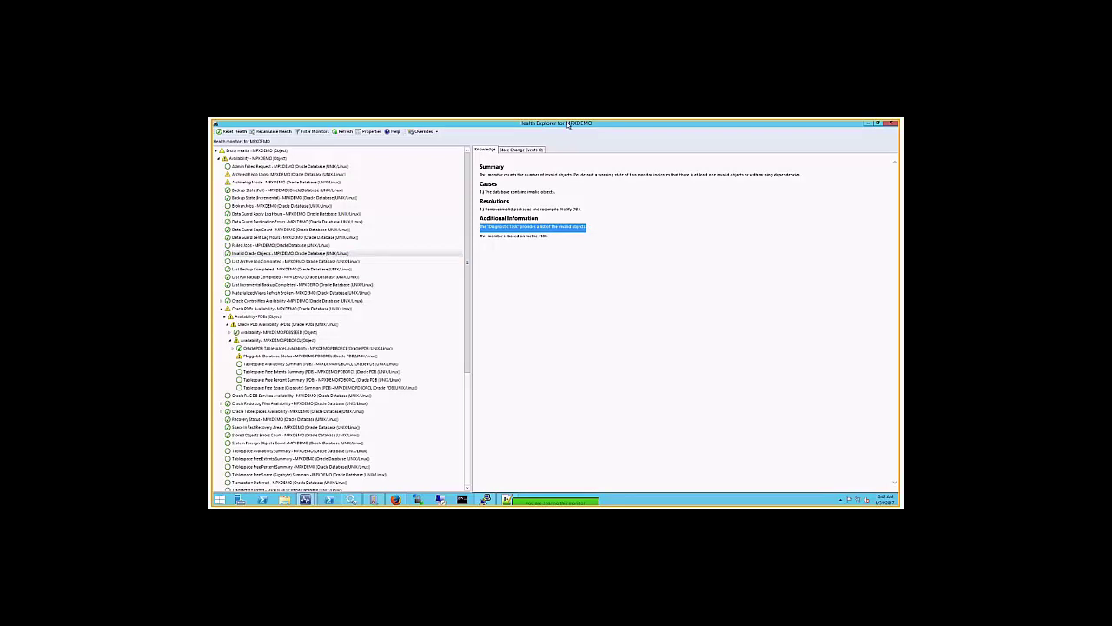
{"action": "left_click", "coordinate": [533, 150]}
{"action": "left_click", "coordinate": [485, 149]}
Step: Inspect the List Invalid Objects (Error) diagnostic task in the Invalid Oracle Objects monitor's properties, then close the dialogs and Health Explorer
{"action": "right_click", "coordinate": [279, 254]}
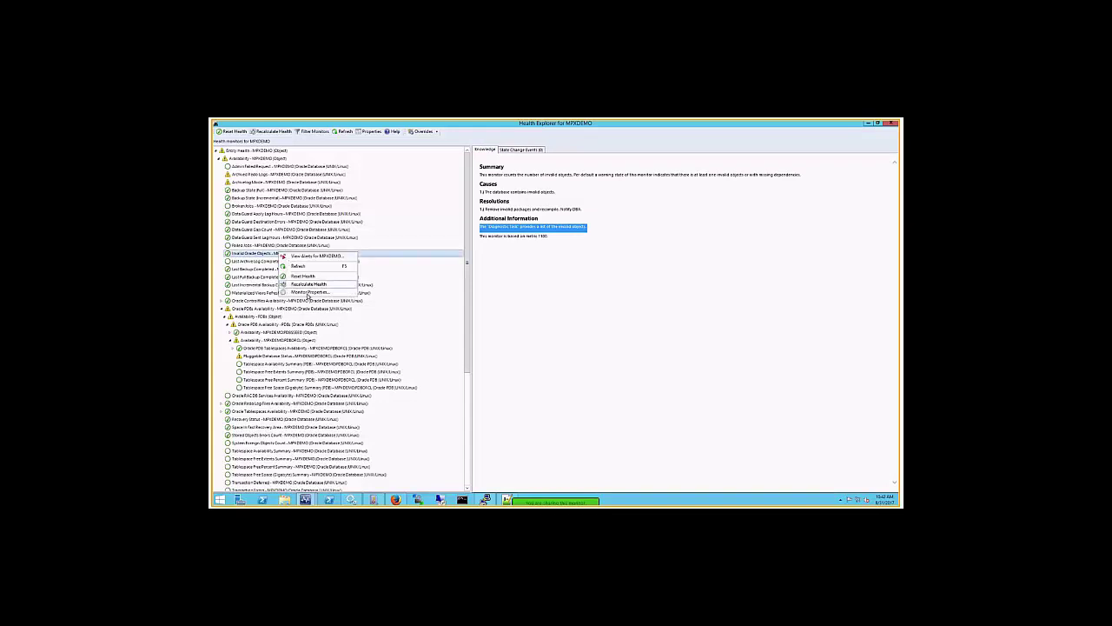
{"action": "left_click", "coordinate": [307, 294]}
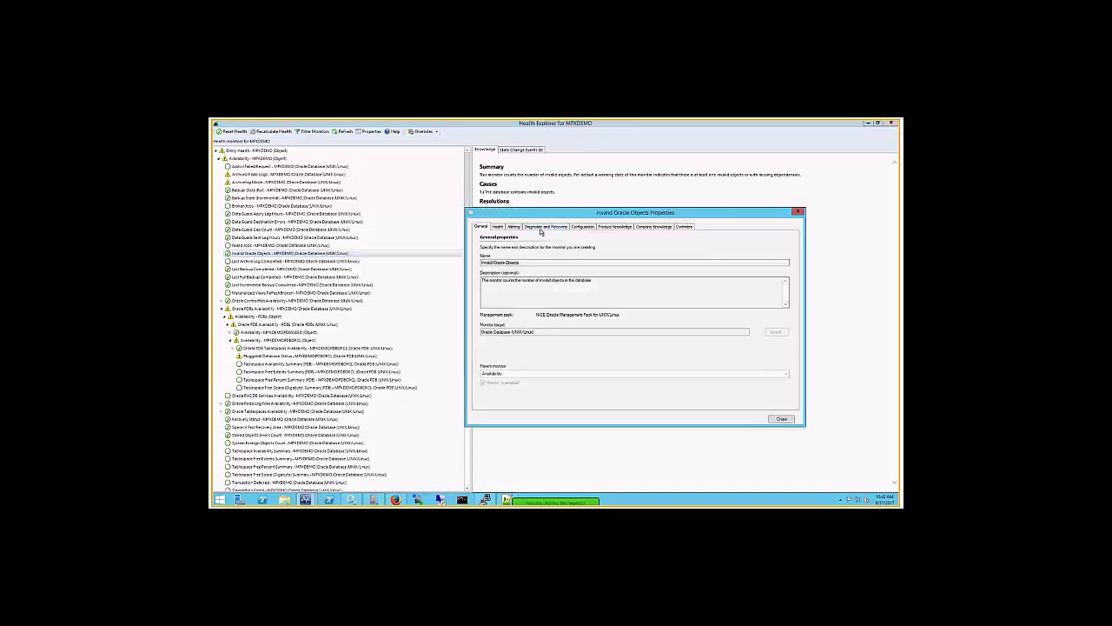
{"action": "left_click", "coordinate": [542, 227]}
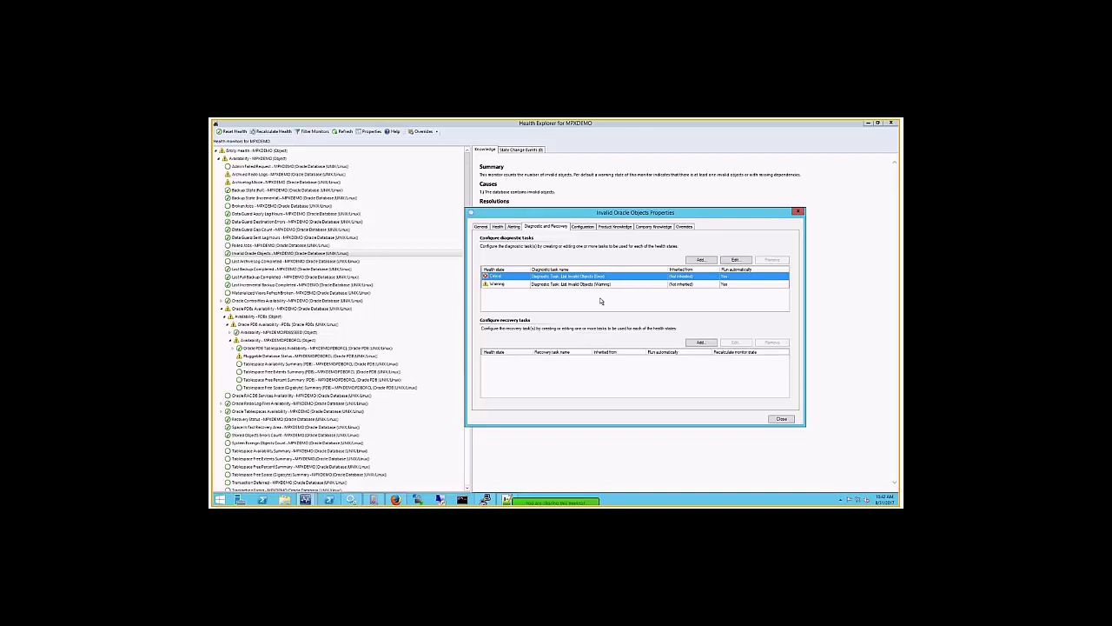
{"action": "left_click", "coordinate": [735, 260]}
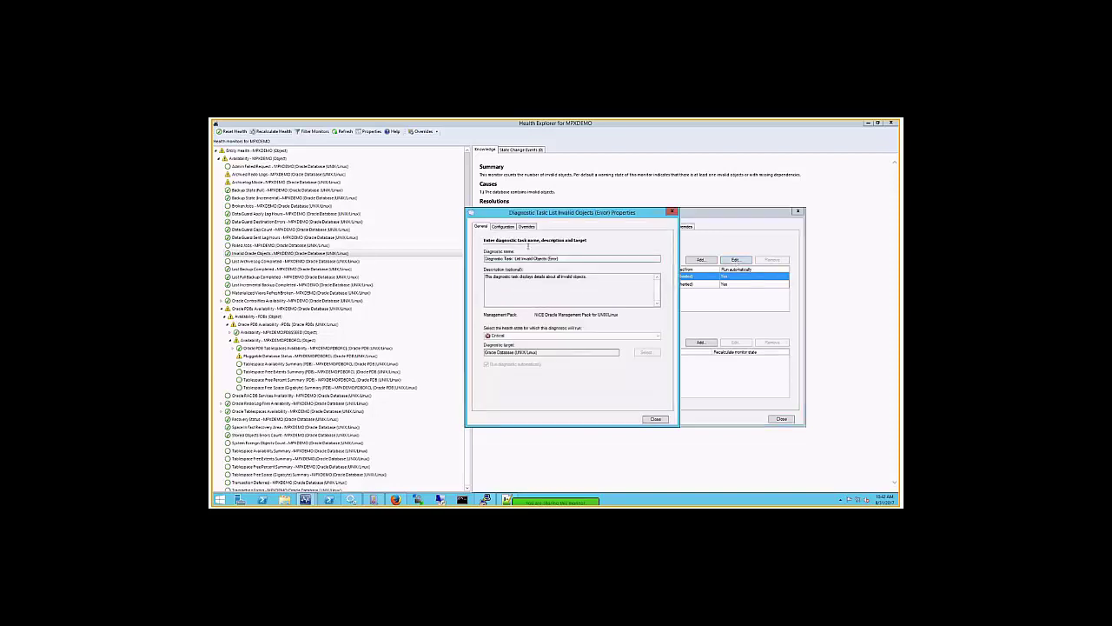
{"action": "left_click", "coordinate": [509, 229]}
{"action": "left_click_drag", "start_coordinate": [502, 296], "coordinate": [647, 420]}
{"action": "left_click", "coordinate": [649, 419]}
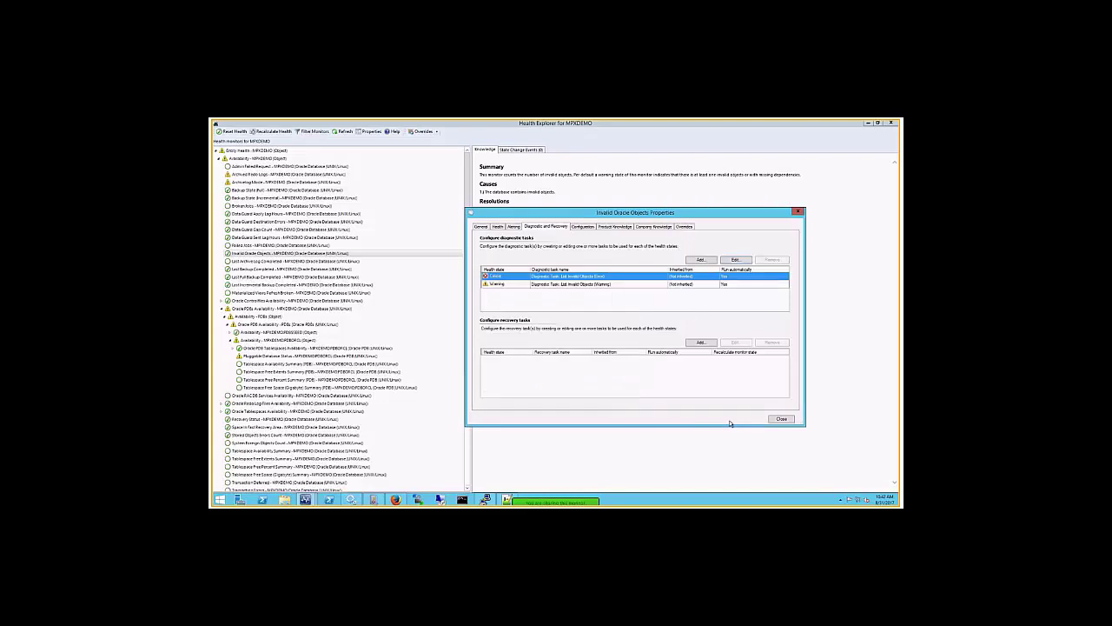
{"action": "left_click", "coordinate": [781, 420]}
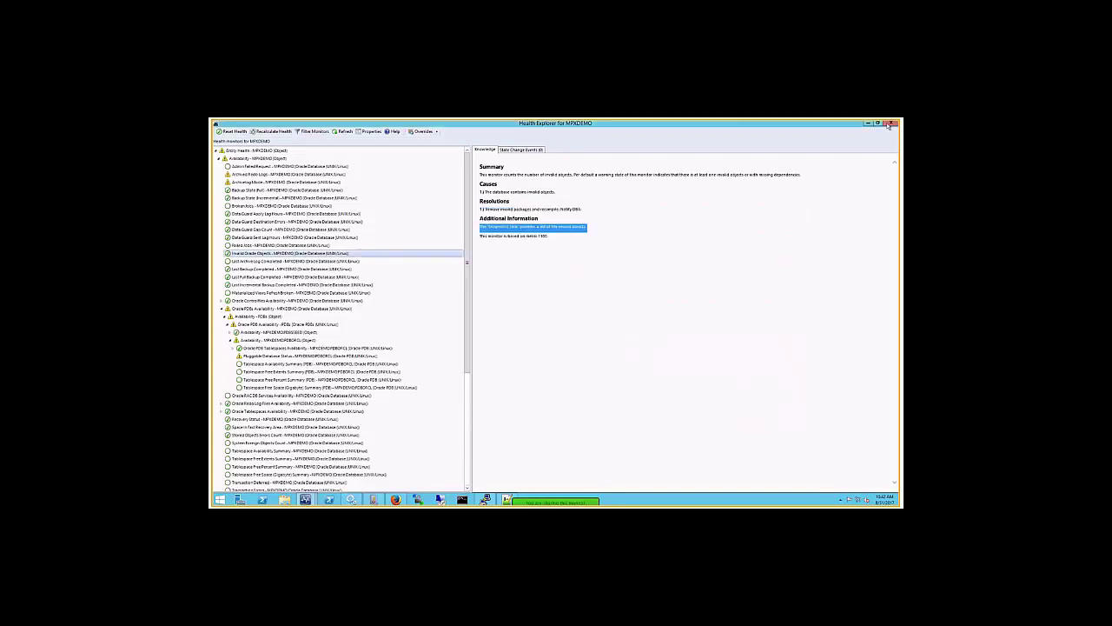
{"action": "left_click", "coordinate": [890, 123]}
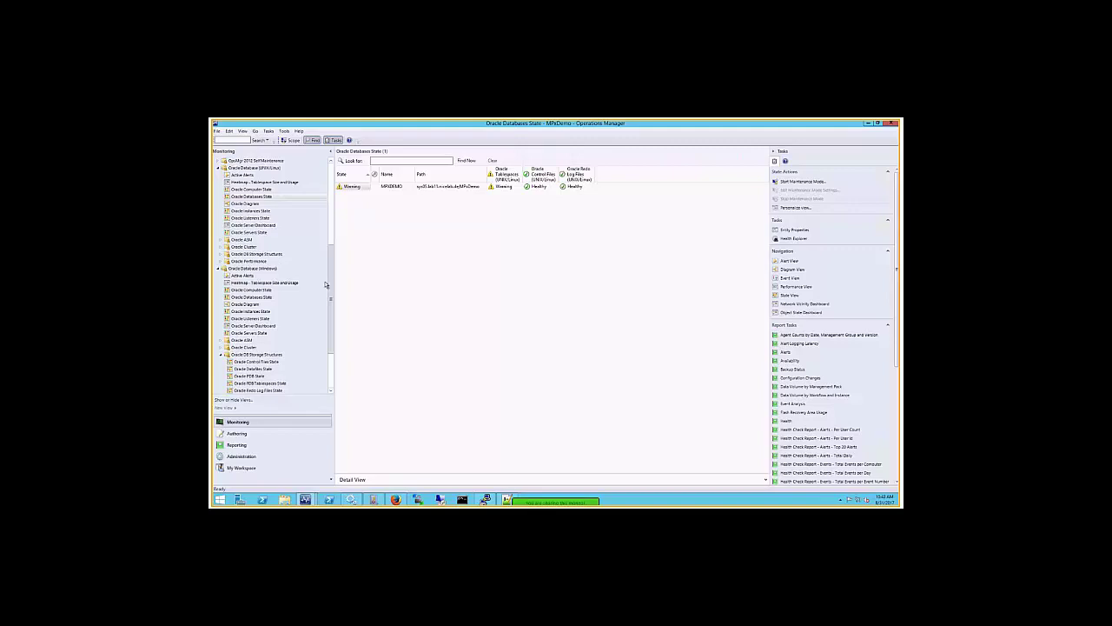
Step: Select all tablespaces in the Windows Oracle Tablespaces State view and open the Tablespace Free Space Percentage report for them
{"action": "left_click_drag", "start_coordinate": [330, 294], "coordinate": [329, 335]}
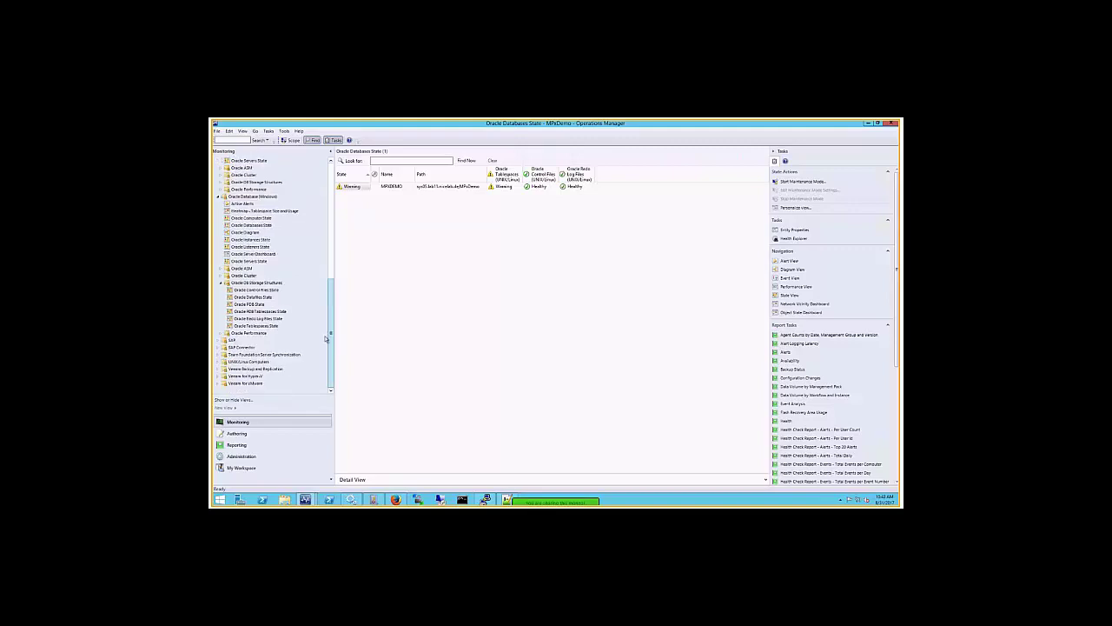
{"action": "left_click", "coordinate": [255, 326]}
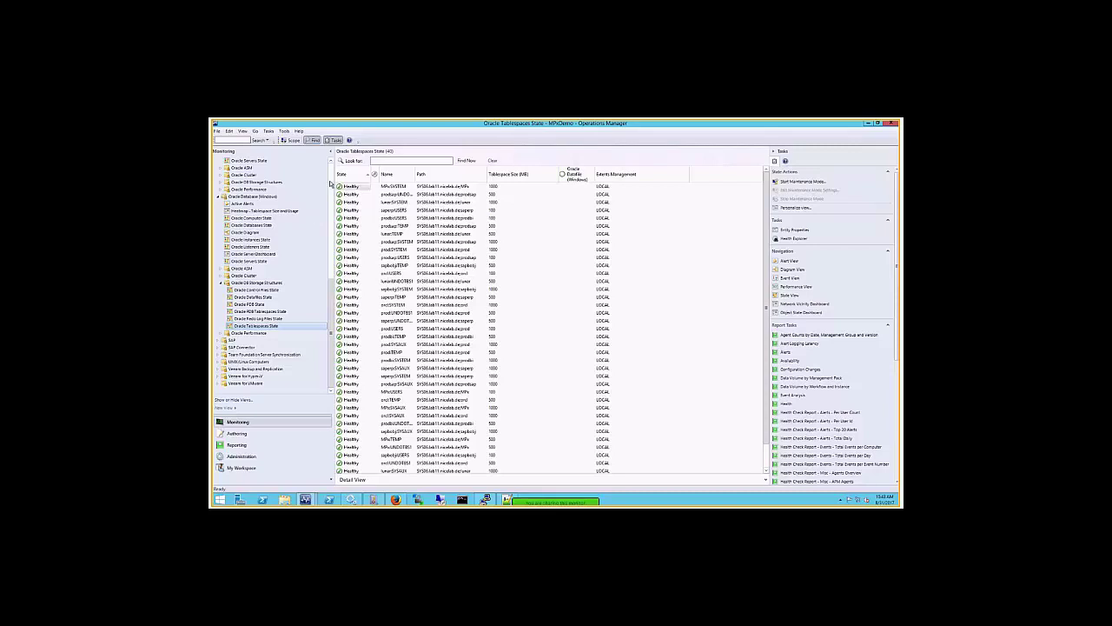
{"action": "scroll", "coordinate": [358, 347], "scroll_direction": "down", "scroll_amount": 2}
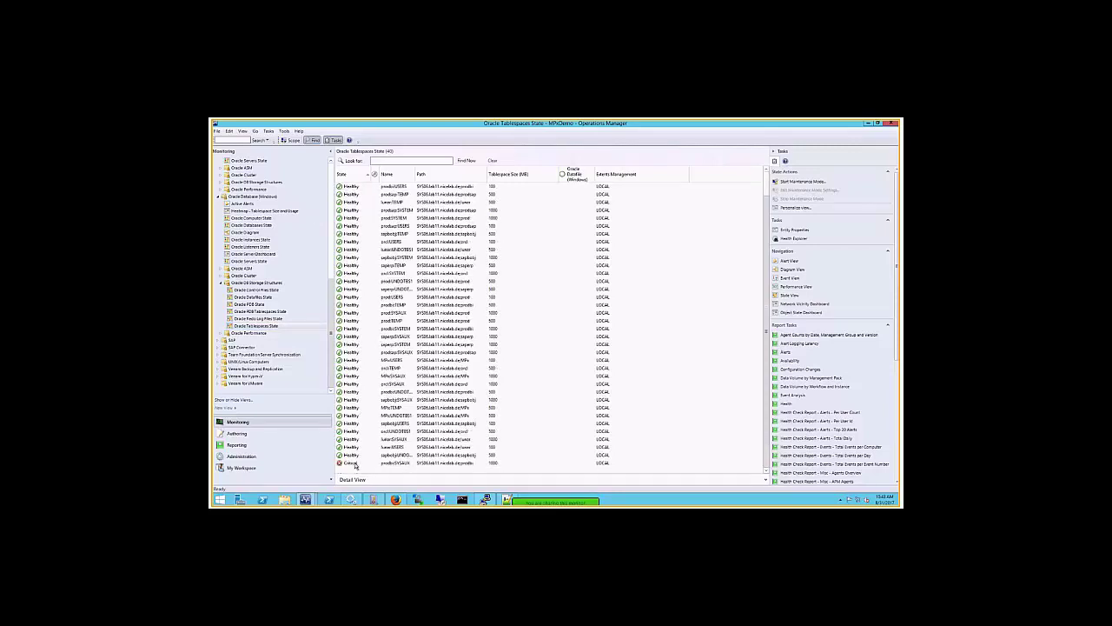
{"action": "left_click", "coordinate": [351, 463], "text": "shift"}
{"action": "scroll", "coordinate": [810, 416], "scroll_direction": "down", "scroll_amount": 3}
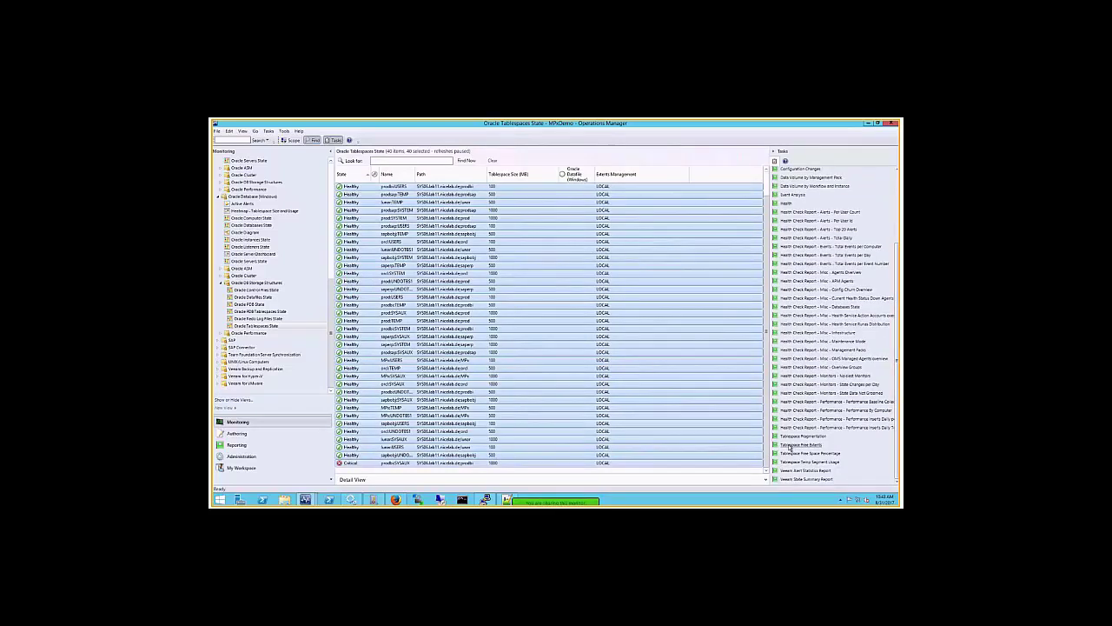
{"action": "left_click", "coordinate": [793, 445]}
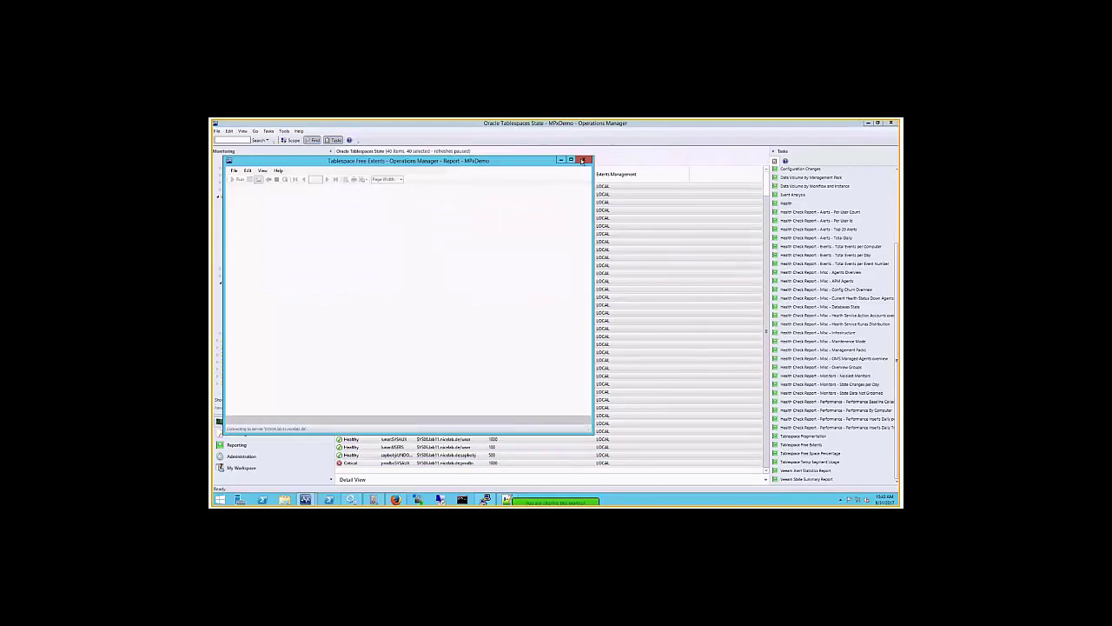
{"action": "left_click", "coordinate": [583, 159]}
{"action": "left_click", "coordinate": [787, 452]}
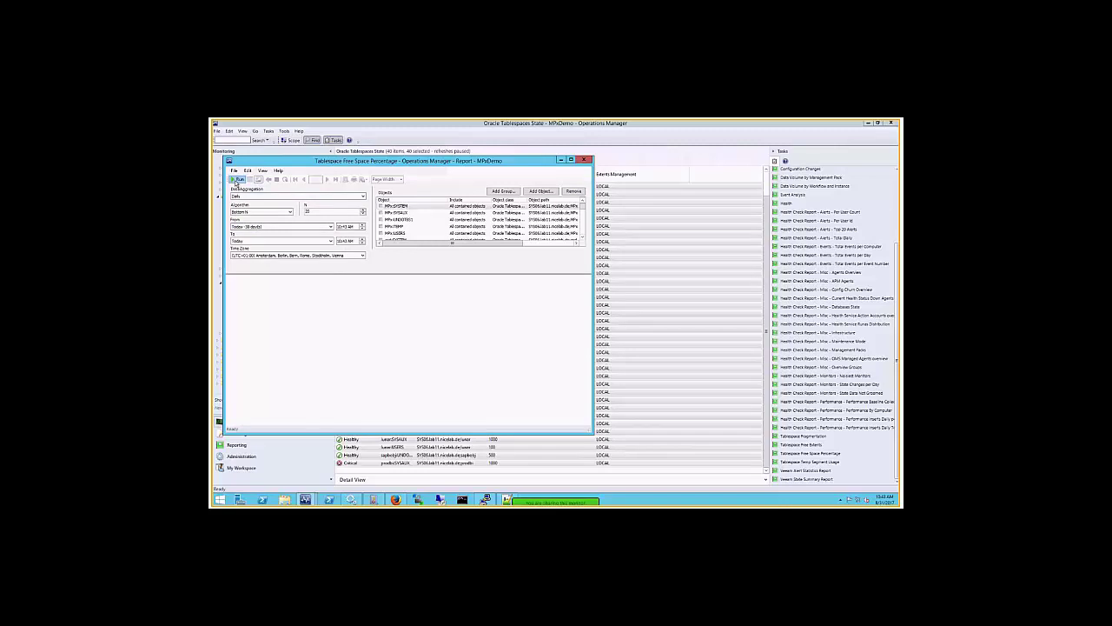
Step: Run the Tablespace Free Space Percentage report, widen its window and review the Bottom 20 chart of free space per tablespace
{"action": "left_click", "coordinate": [237, 179]}
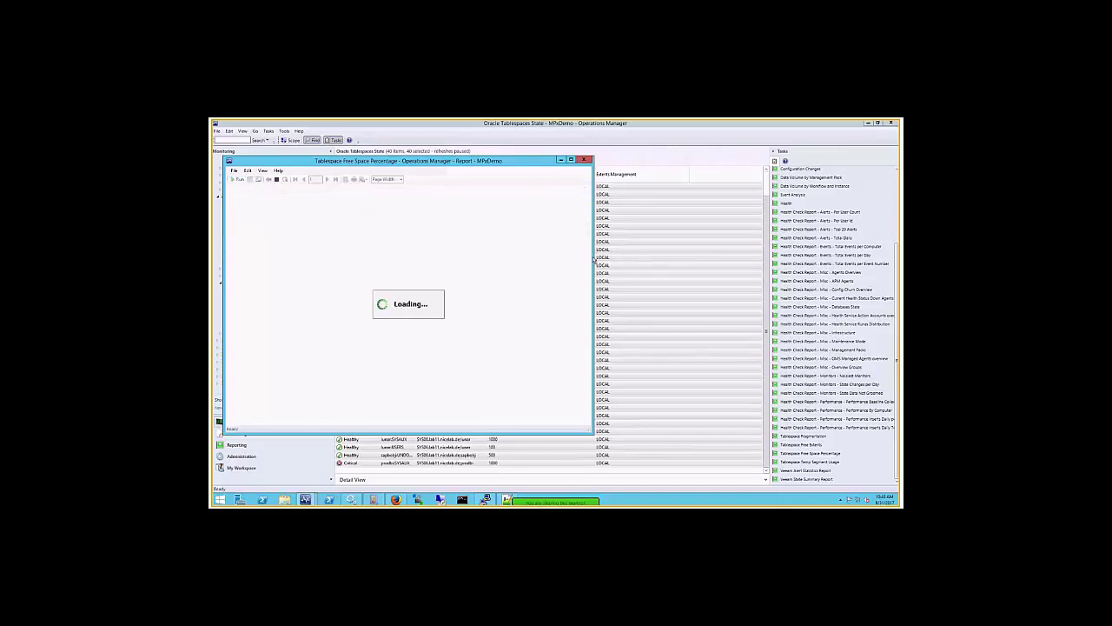
{"action": "left_click_drag", "start_coordinate": [596, 258], "coordinate": [691, 259]}
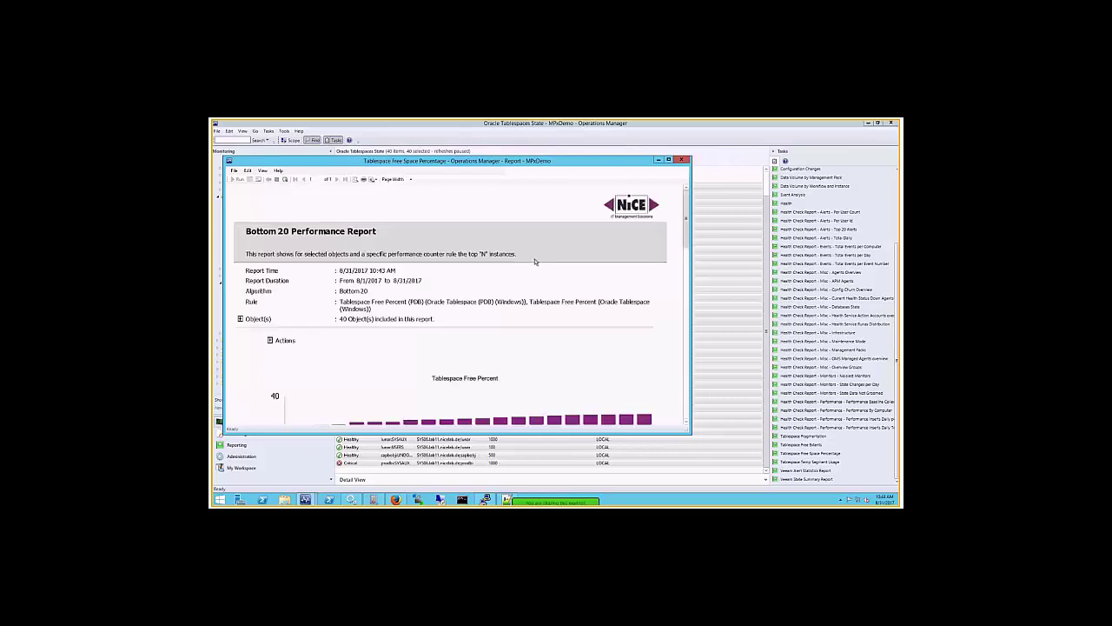
{"action": "left_click_drag", "start_coordinate": [685, 206], "coordinate": [683, 253]}
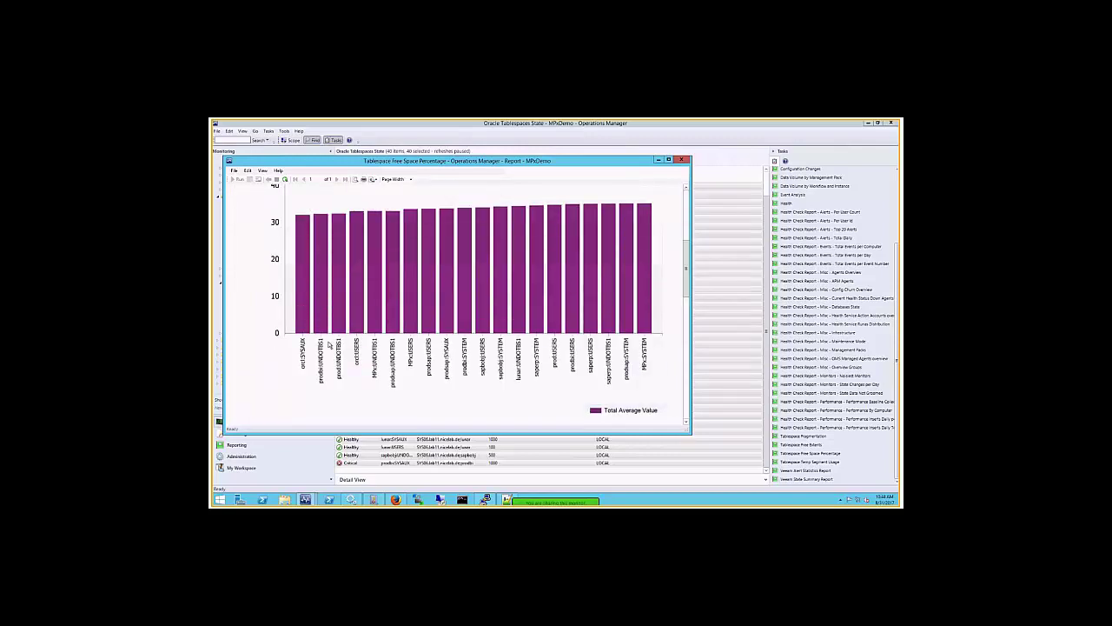
{"action": "scroll", "coordinate": [330, 345], "scroll_direction": "up", "scroll_amount": 5}
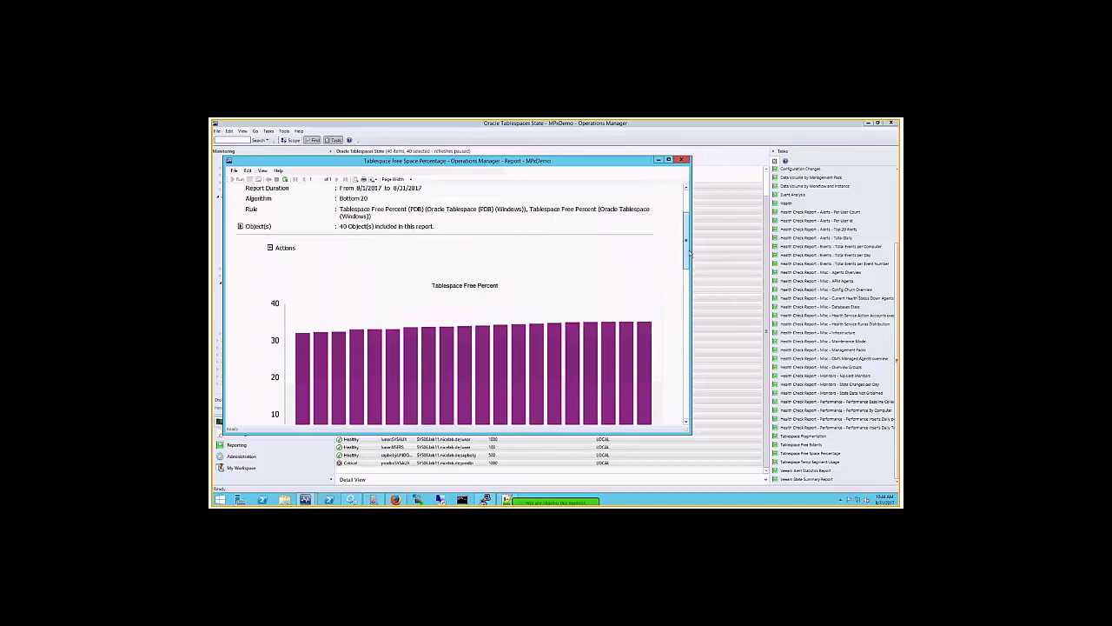
{"action": "scroll", "coordinate": [444, 313], "scroll_direction": "down", "scroll_amount": 10}
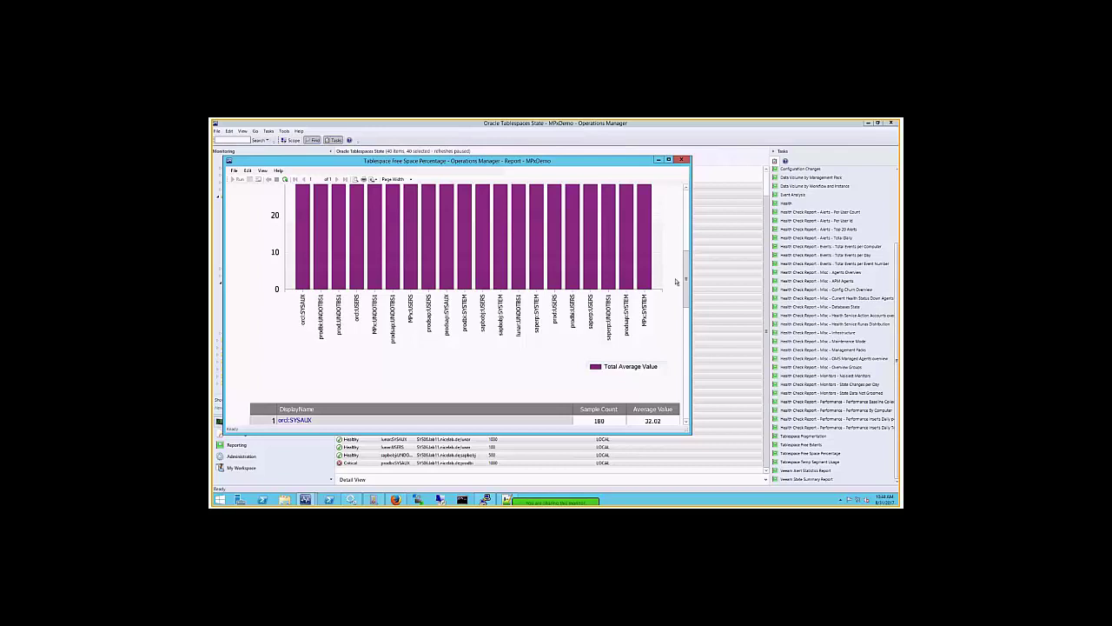
{"action": "left_click_drag", "start_coordinate": [687, 284], "coordinate": [686, 266]}
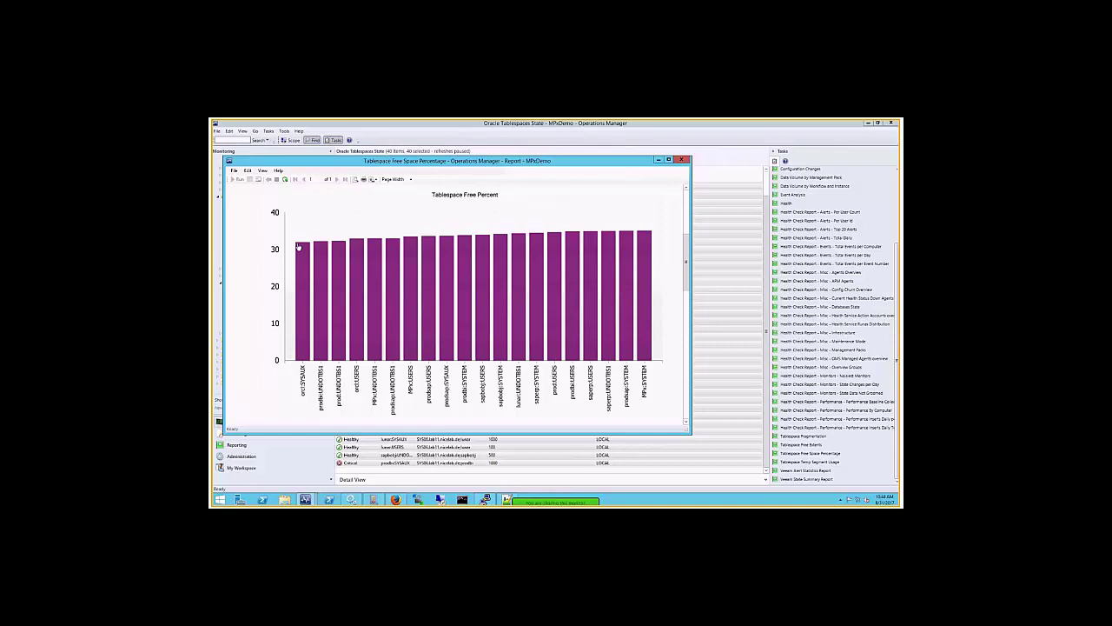
{"action": "mouse_move", "coordinate": [686, 261]}
{"action": "left_mouse_down"}
{"action": "mouse_move", "coordinate": [685, 289]}
{"action": "mouse_move", "coordinate": [686, 264]}
{"action": "left_mouse_up"}
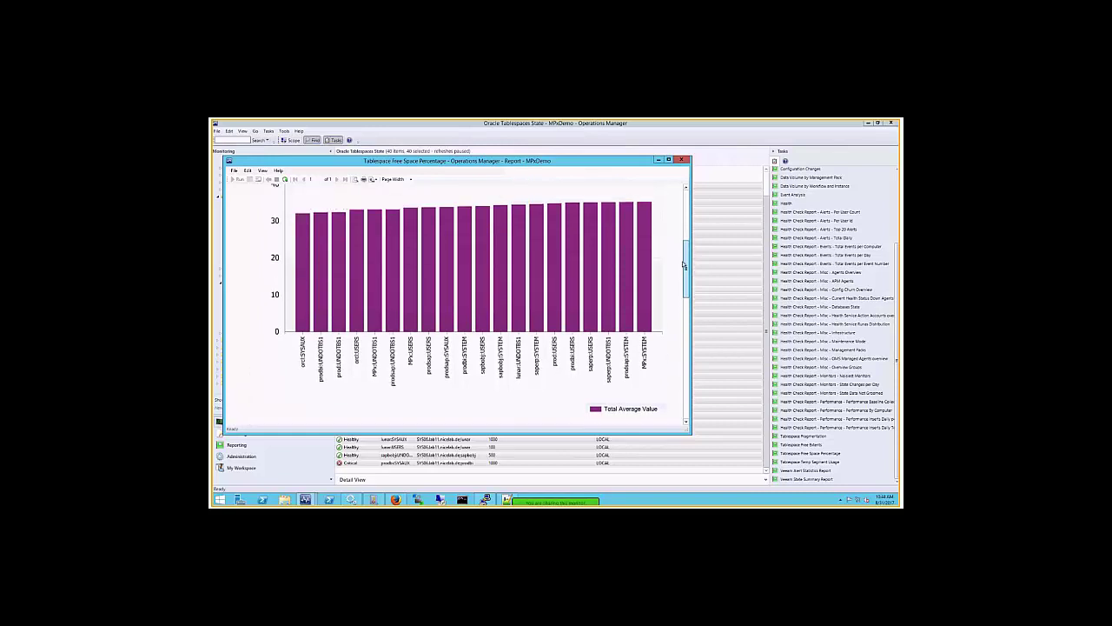
Step: Open the Performance Detail report for the orcl:SYSAUX tablespace from the chart and examine its free-percent trend and summary
{"action": "left_click", "coordinate": [306, 292]}
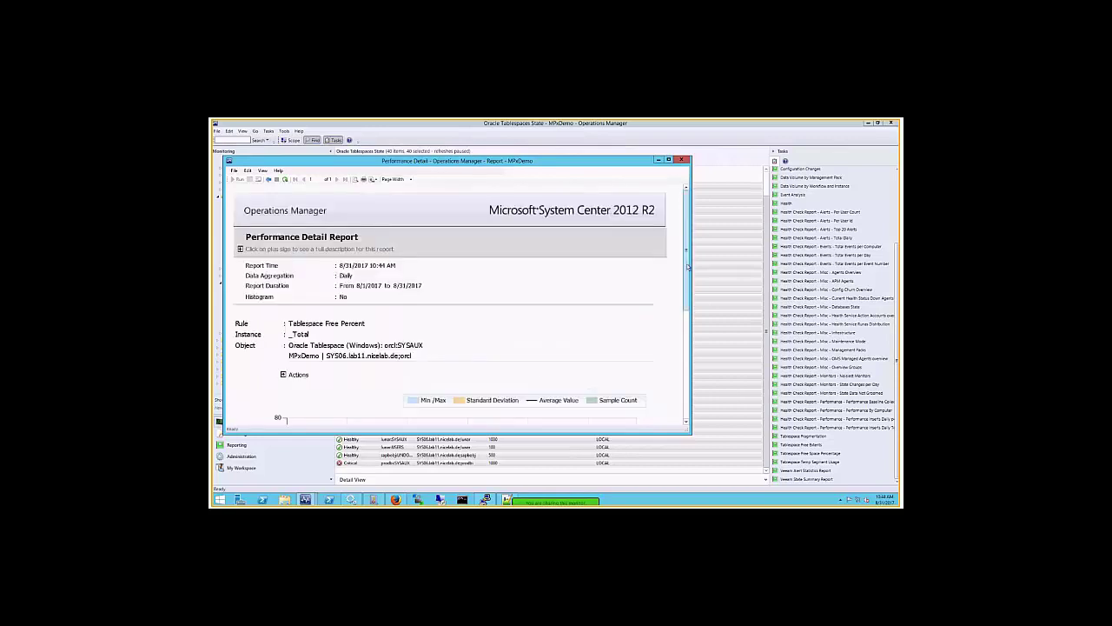
{"action": "left_click_drag", "start_coordinate": [686, 225], "coordinate": [685, 233]}
{"action": "scroll", "coordinate": [438, 327], "scroll_direction": "down", "scroll_amount": 3}
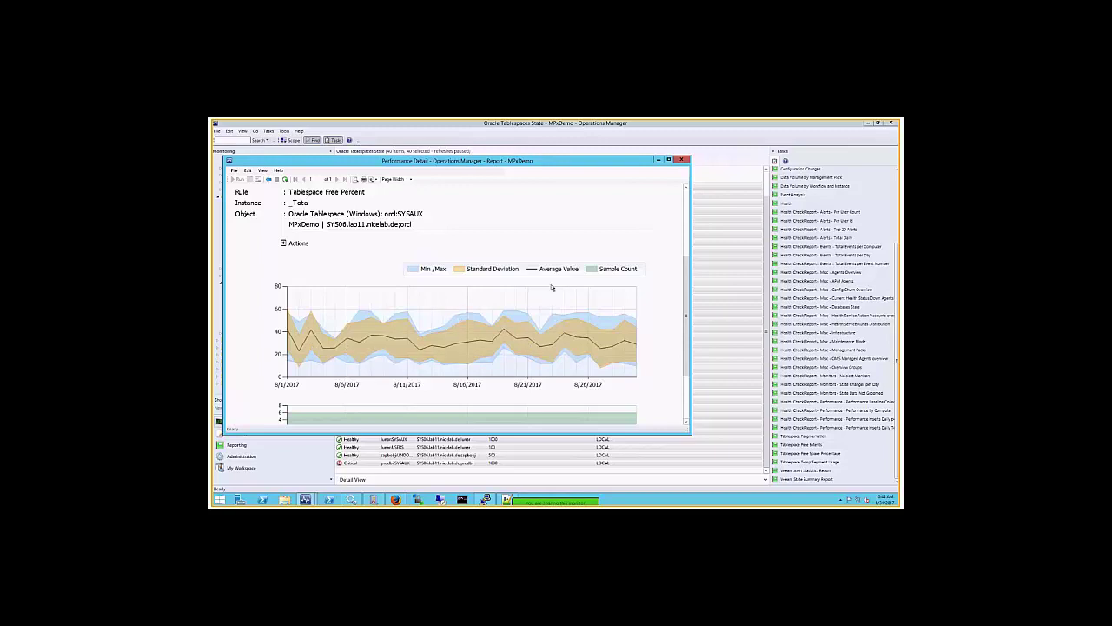
{"action": "left_click_drag", "start_coordinate": [686, 272], "coordinate": [681, 297]}
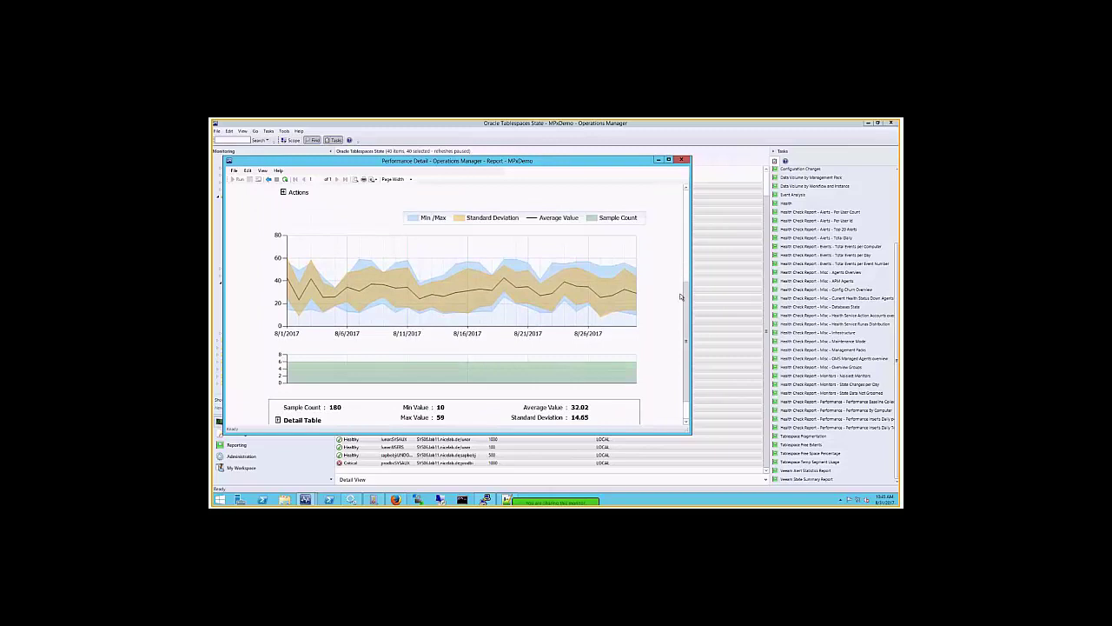
{"action": "scroll", "coordinate": [685, 391], "scroll_direction": "down", "scroll_amount": 1}
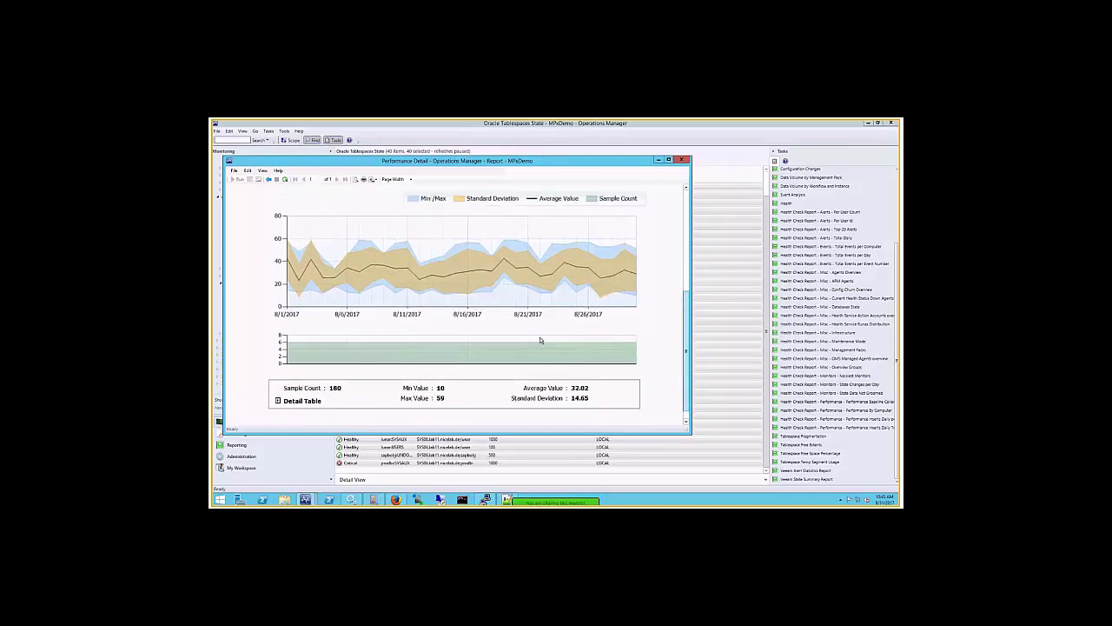
Step: Expand the Detail Table in the orcl:SYSAUX report, look back over the trend chart and close the report window
{"action": "left_click", "coordinate": [277, 400]}
{"action": "scroll", "coordinate": [674, 330], "scroll_direction": "up", "scroll_amount": 3}
{"action": "scroll", "coordinate": [674, 329], "scroll_direction": "up", "scroll_amount": 5}
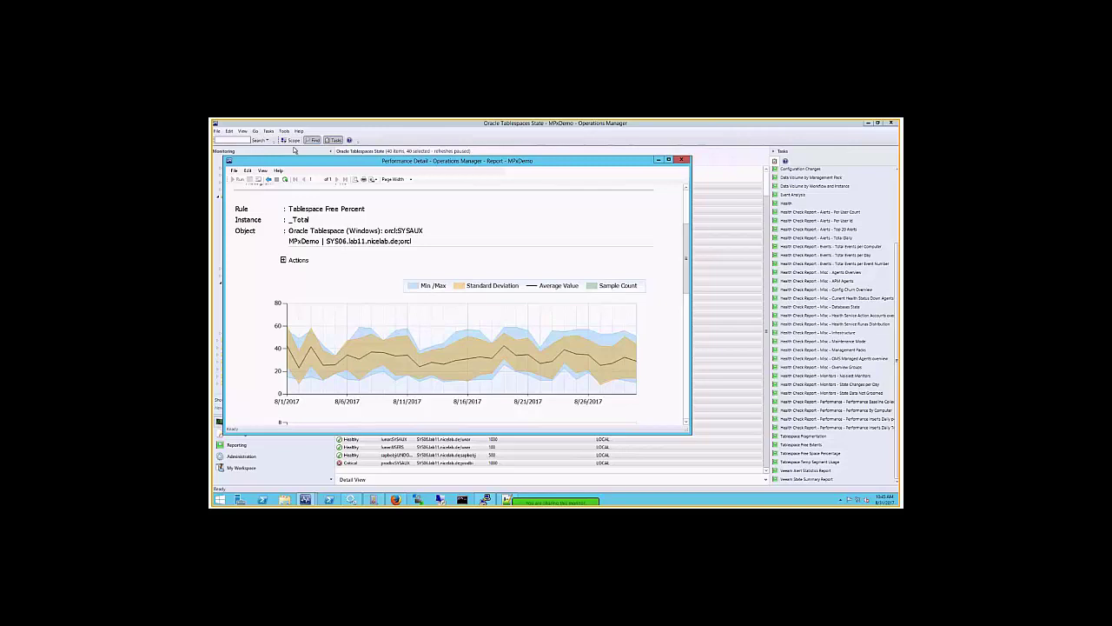
{"action": "left_click_drag", "start_coordinate": [624, 160], "coordinate": [663, 163]}
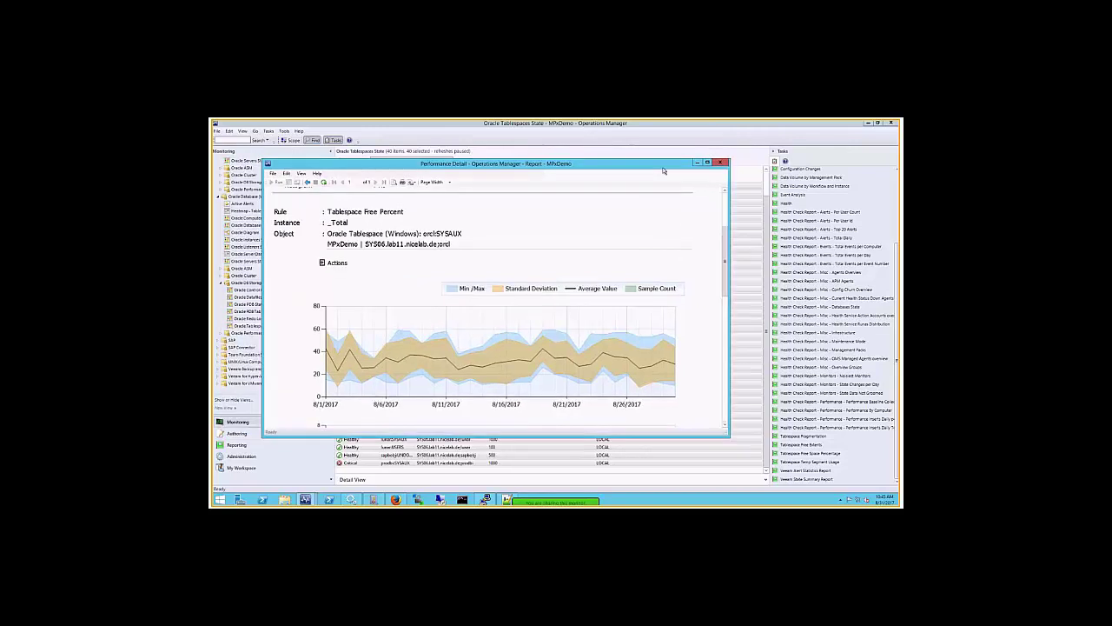
{"action": "left_click", "coordinate": [716, 163]}
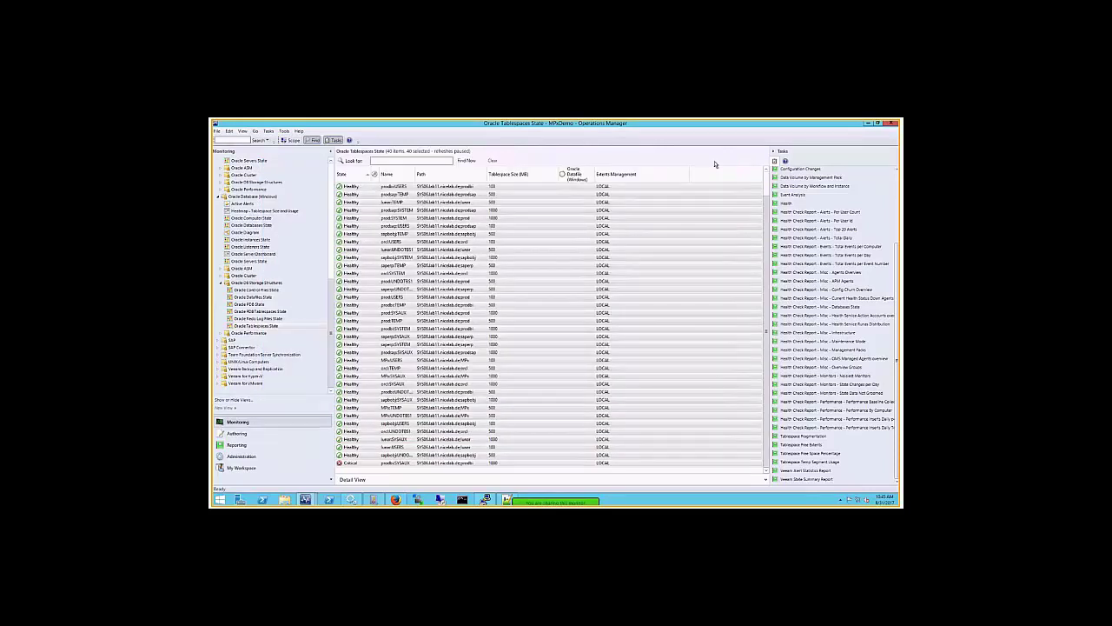
Step: Go to the Rules list in the Authoring workspace and filter it for "ora-"
{"action": "left_click", "coordinate": [330, 173]}
{"action": "left_click_drag", "start_coordinate": [330, 193], "coordinate": [331, 198]}
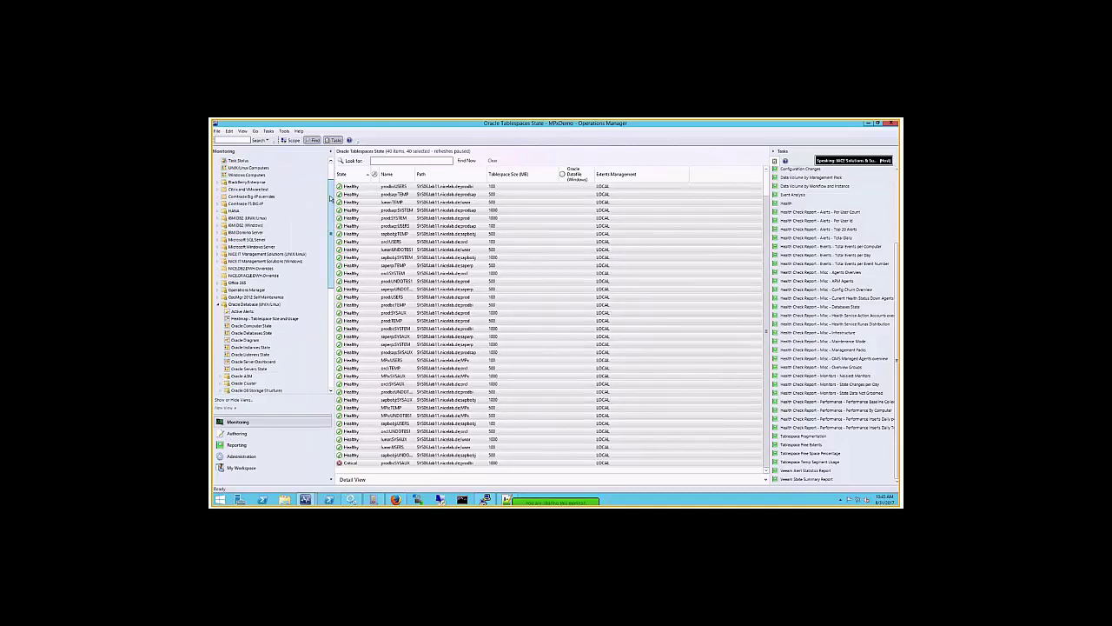
{"action": "left_click_drag", "start_coordinate": [330, 198], "coordinate": [330, 228]}
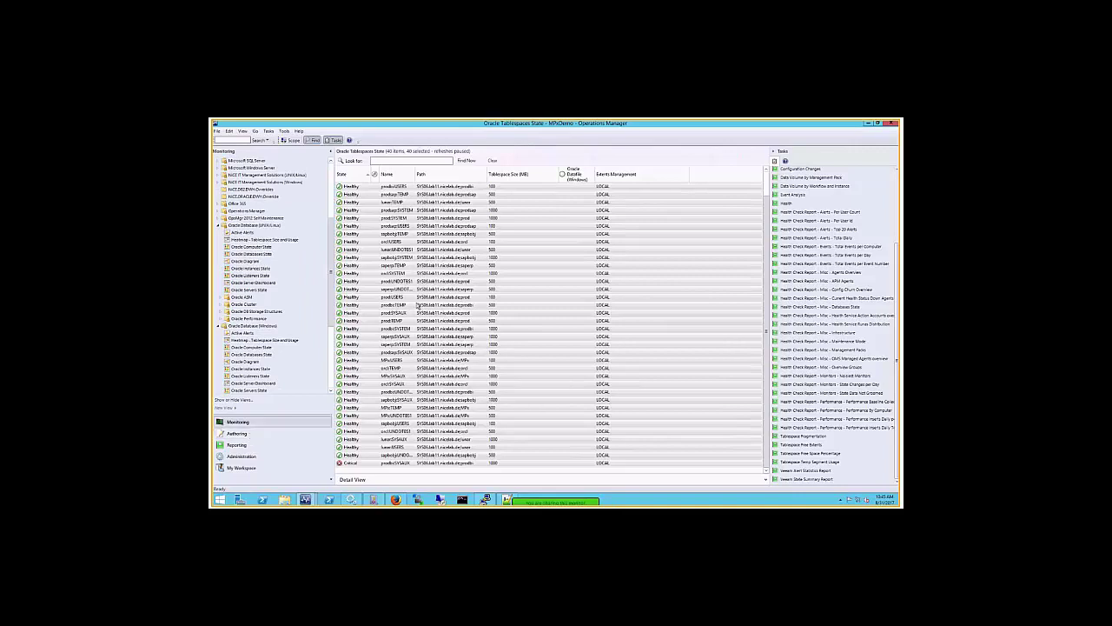
{"action": "left_click", "coordinate": [236, 432]}
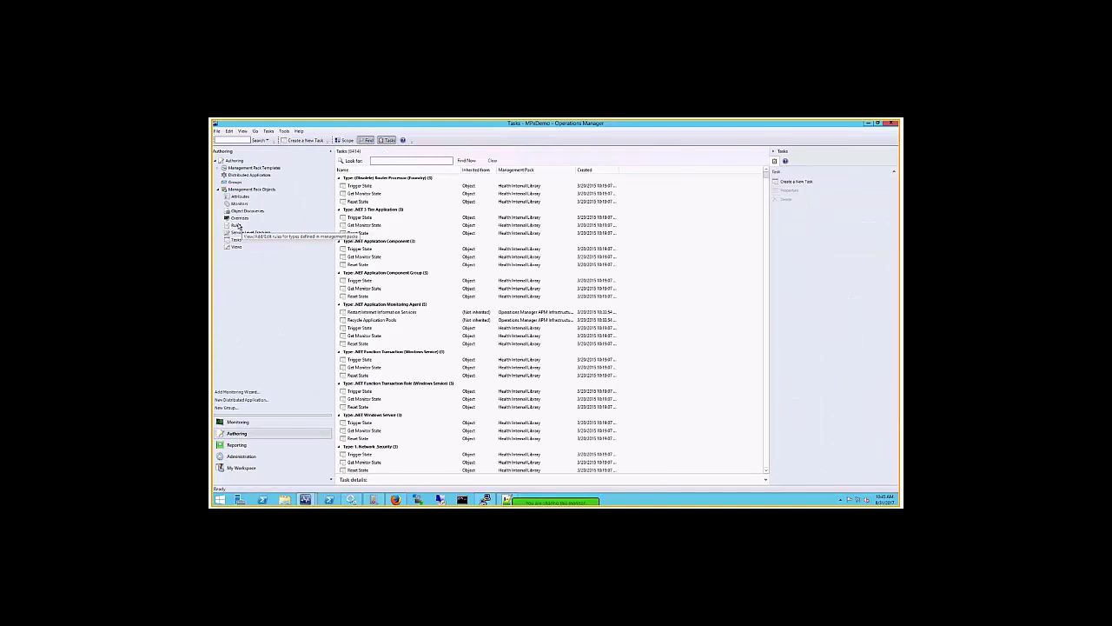
{"action": "left_click", "coordinate": [237, 225]}
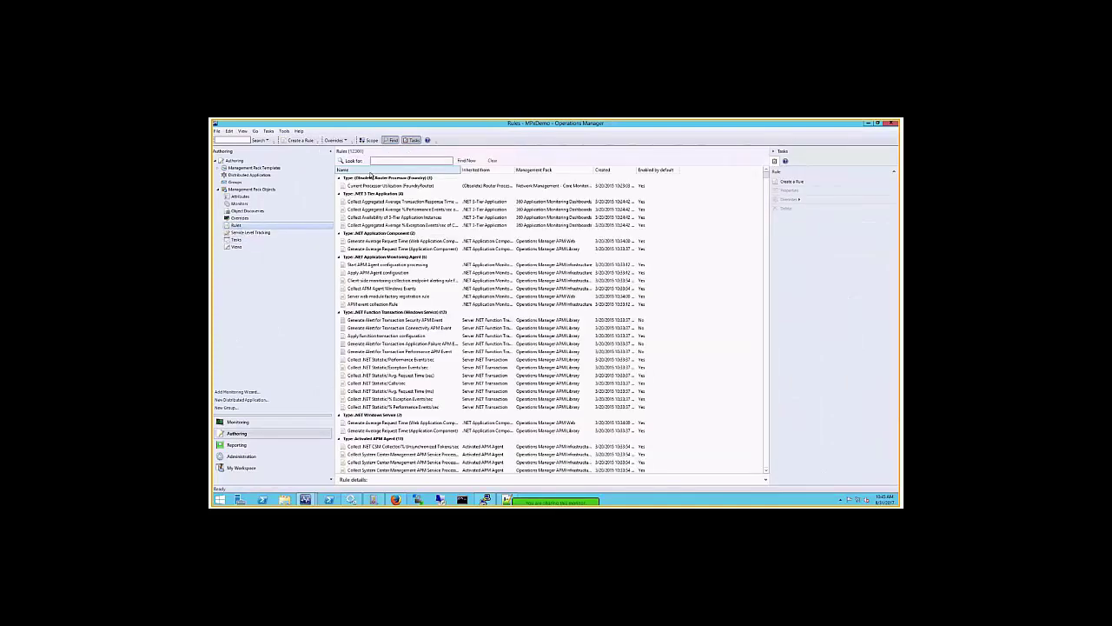
{"action": "left_click", "coordinate": [375, 161]}
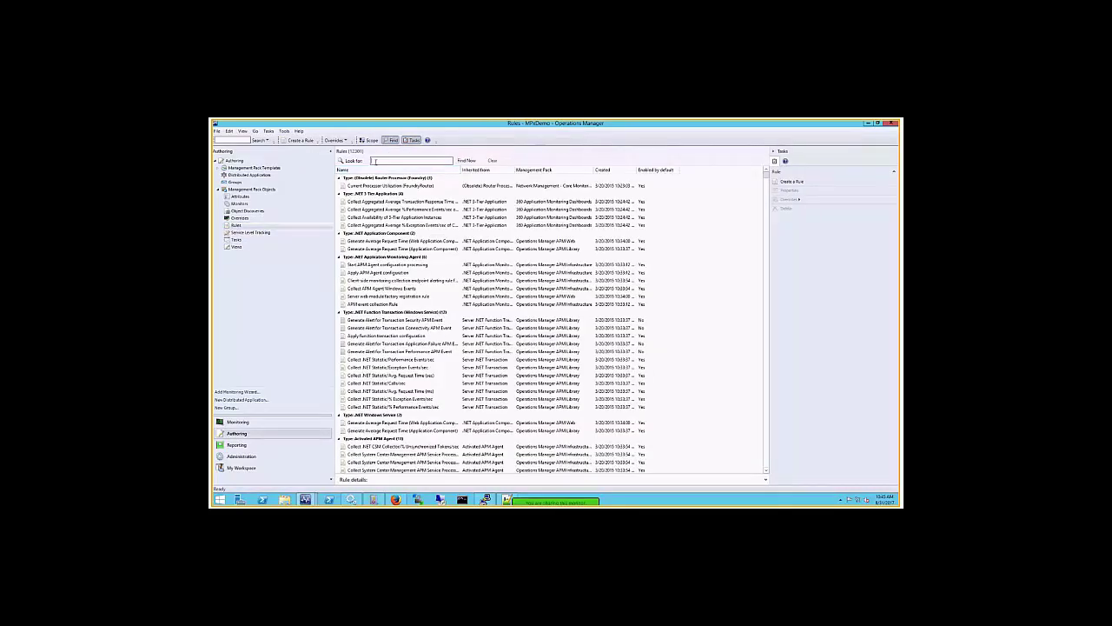
{"action": "type", "text": "ap"}
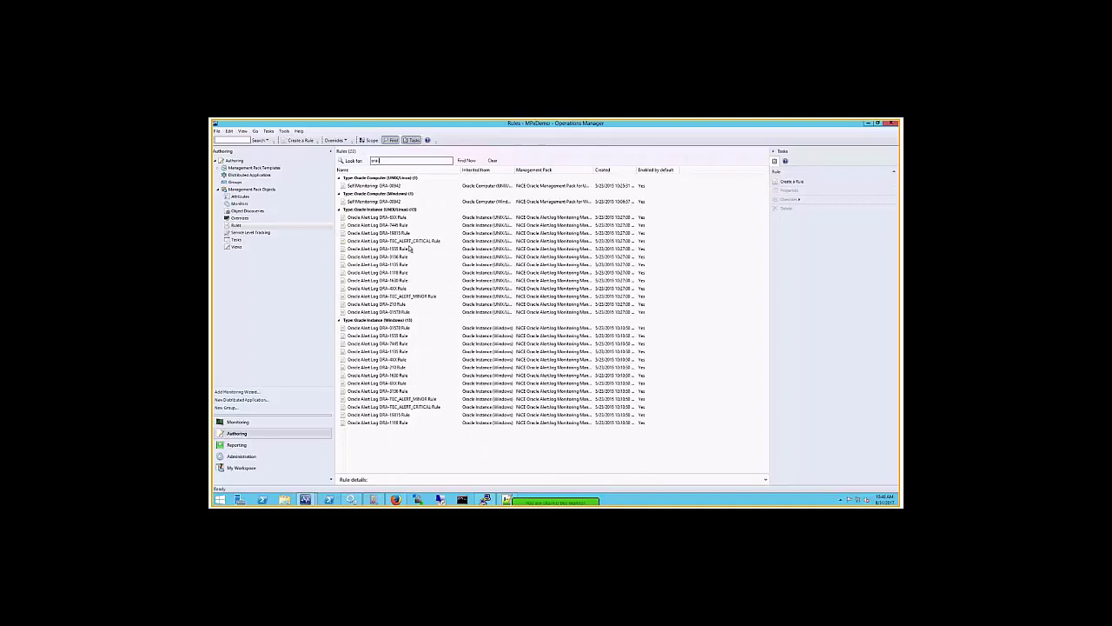
Step: Inspect the regular-expression filter in the Oracle Alert Log ORA-6XX Rule's data source for UNIX/Linux, then cancel out of the properties
{"action": "left_click", "coordinate": [399, 217]}
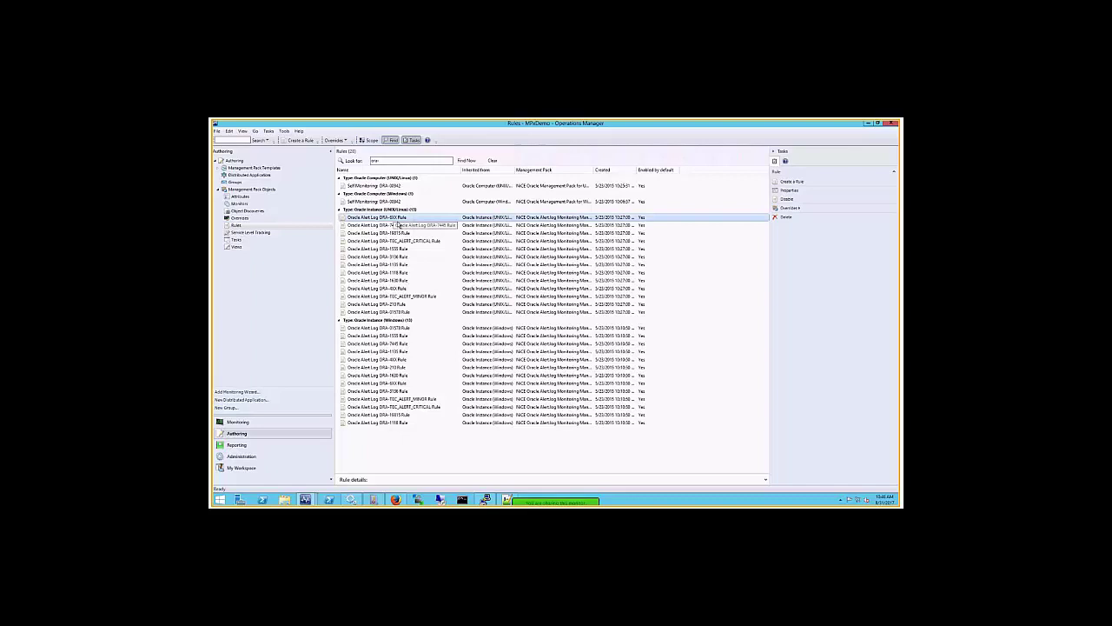
{"action": "double_click", "coordinate": [399, 219]}
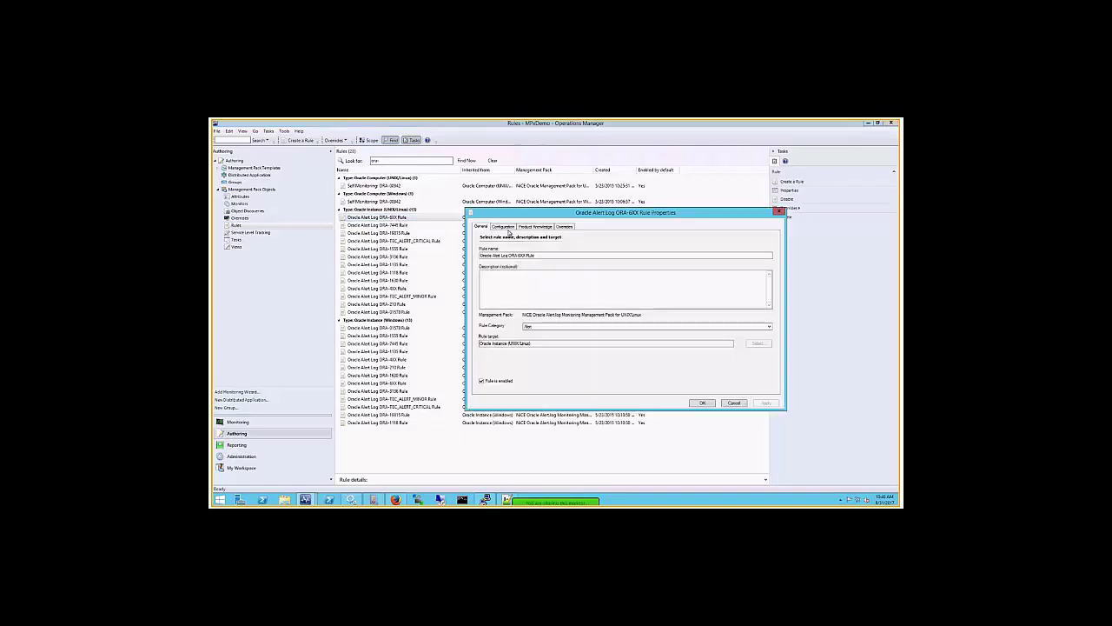
{"action": "left_click", "coordinate": [505, 227]}
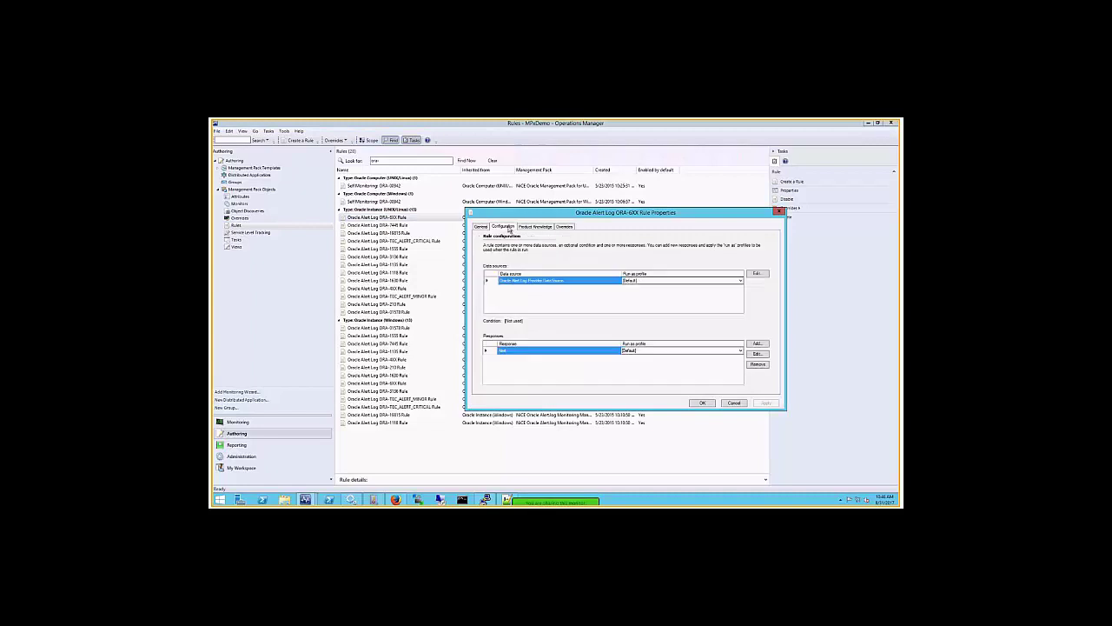
{"action": "left_click", "coordinate": [761, 274]}
{"action": "double_click", "coordinate": [575, 290]}
{"action": "left_click", "coordinate": [583, 293]}
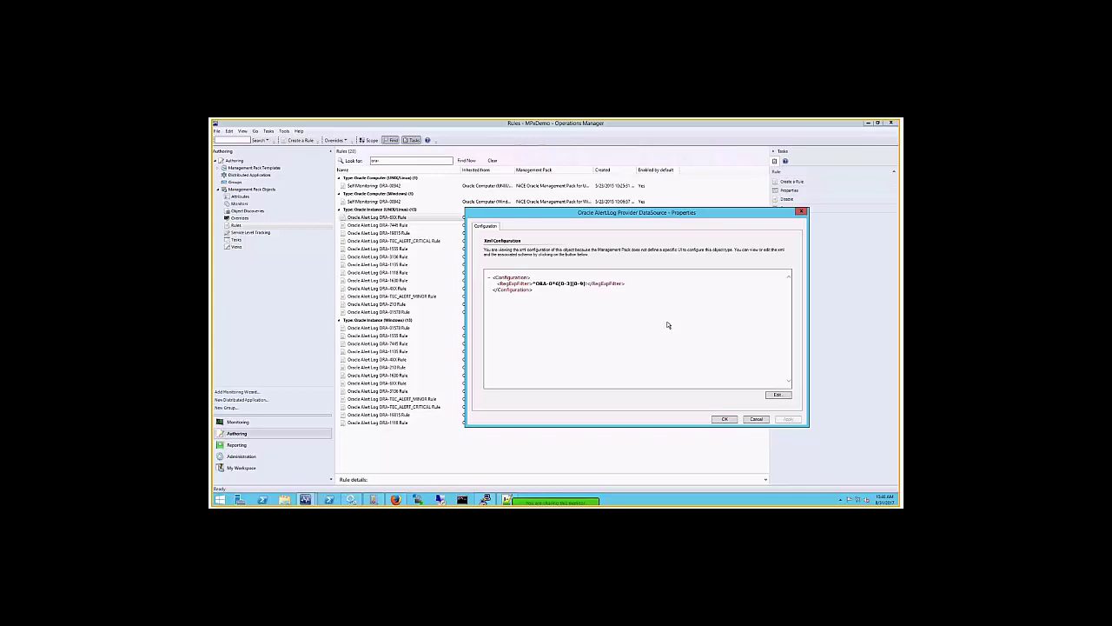
{"action": "left_click", "coordinate": [755, 420]}
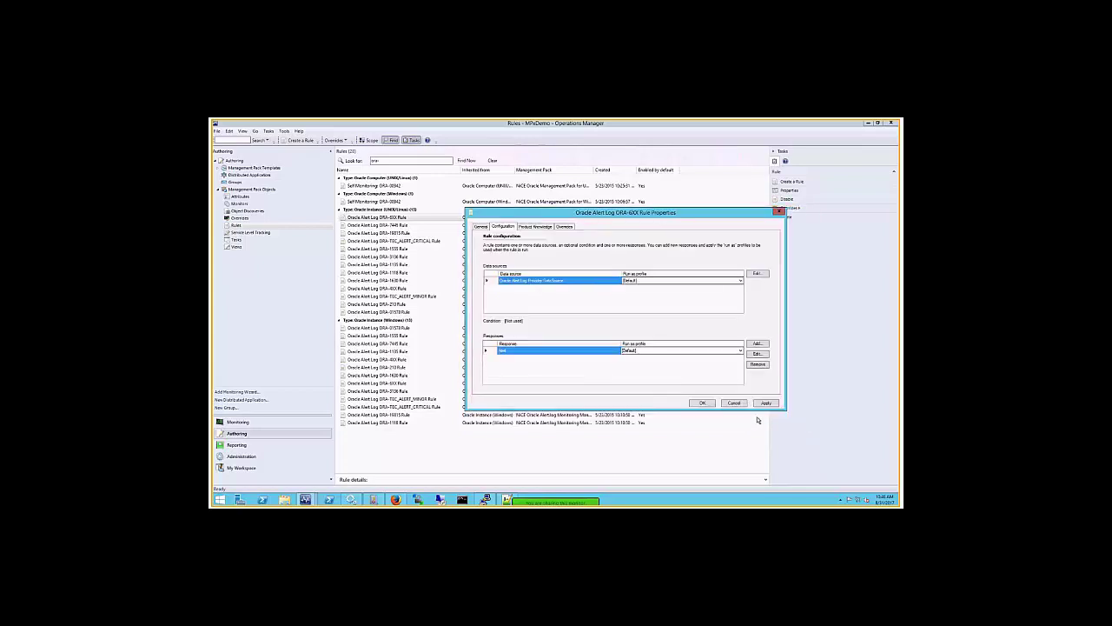
{"action": "left_click", "coordinate": [733, 403]}
{"action": "left_click", "coordinate": [561, 335]}
Step: Return to the Monitoring workspace and display the IO Logical Reads Rate view under the UNIX/Linux Oracle Instance Performance folder
{"action": "left_click", "coordinate": [263, 421]}
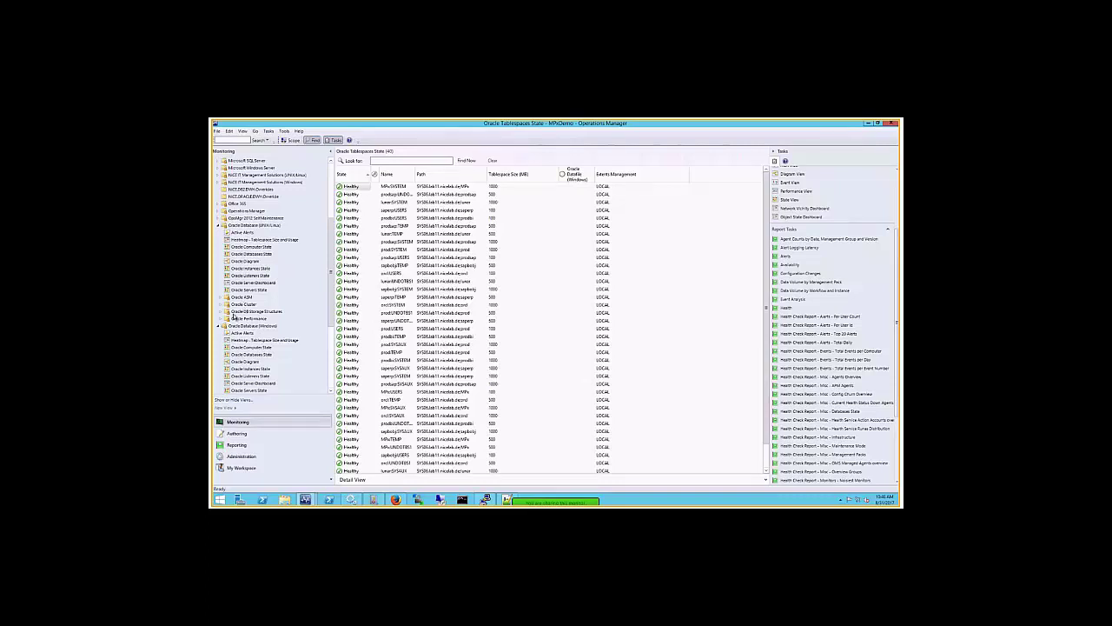
{"action": "left_click", "coordinate": [233, 318]}
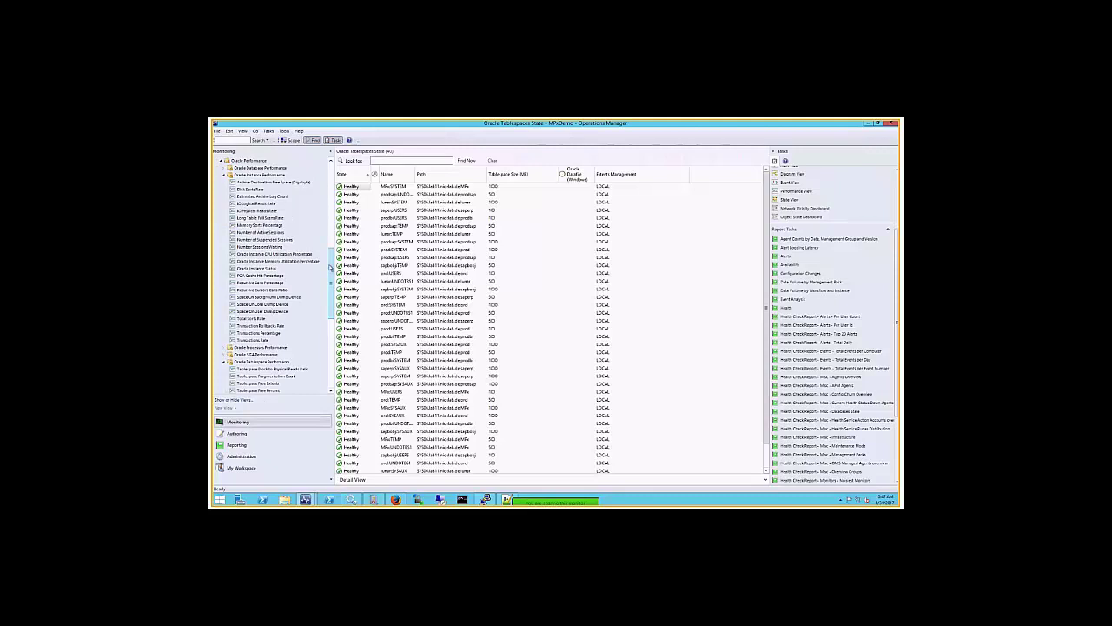
{"action": "left_click_drag", "start_coordinate": [330, 272], "coordinate": [327, 293]}
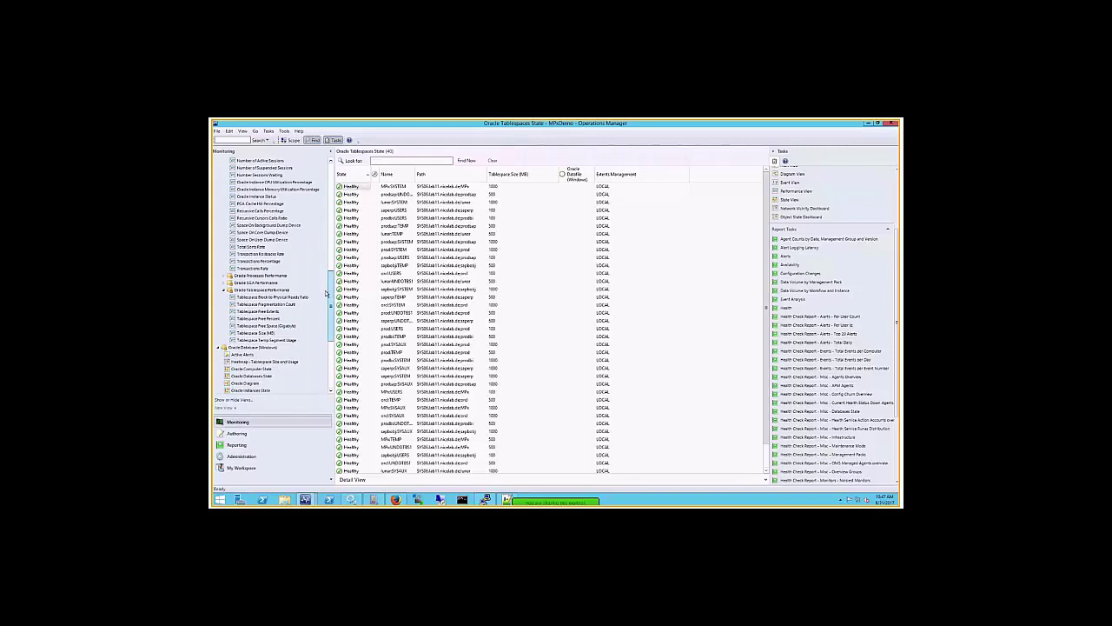
{"action": "scroll", "coordinate": [327, 292], "scroll_direction": "up", "scroll_amount": 3}
{"action": "left_click", "coordinate": [265, 189]}
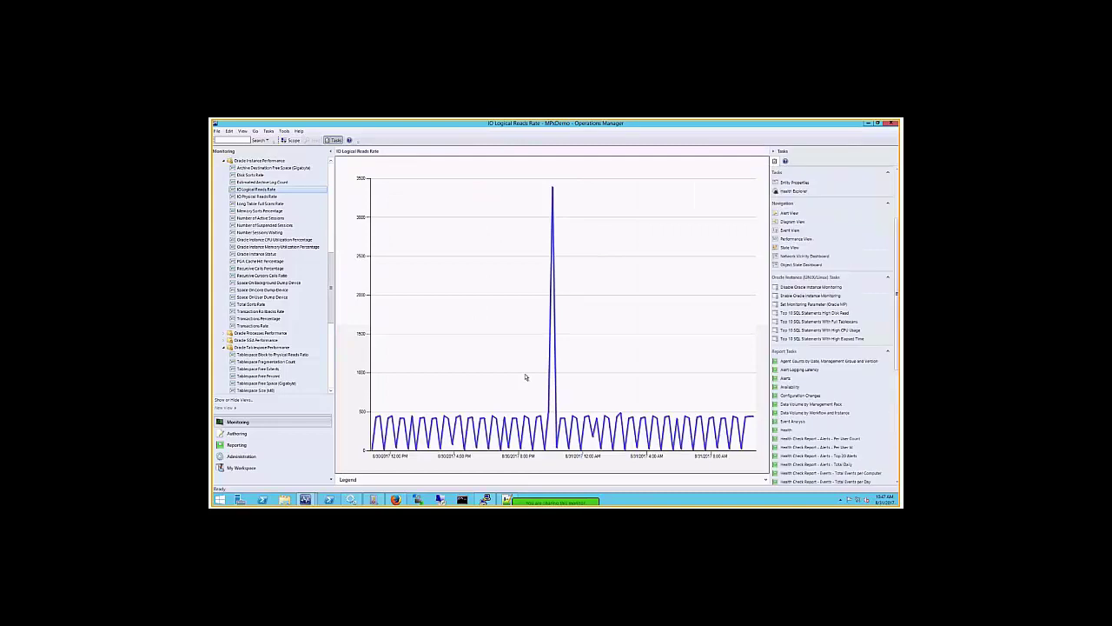